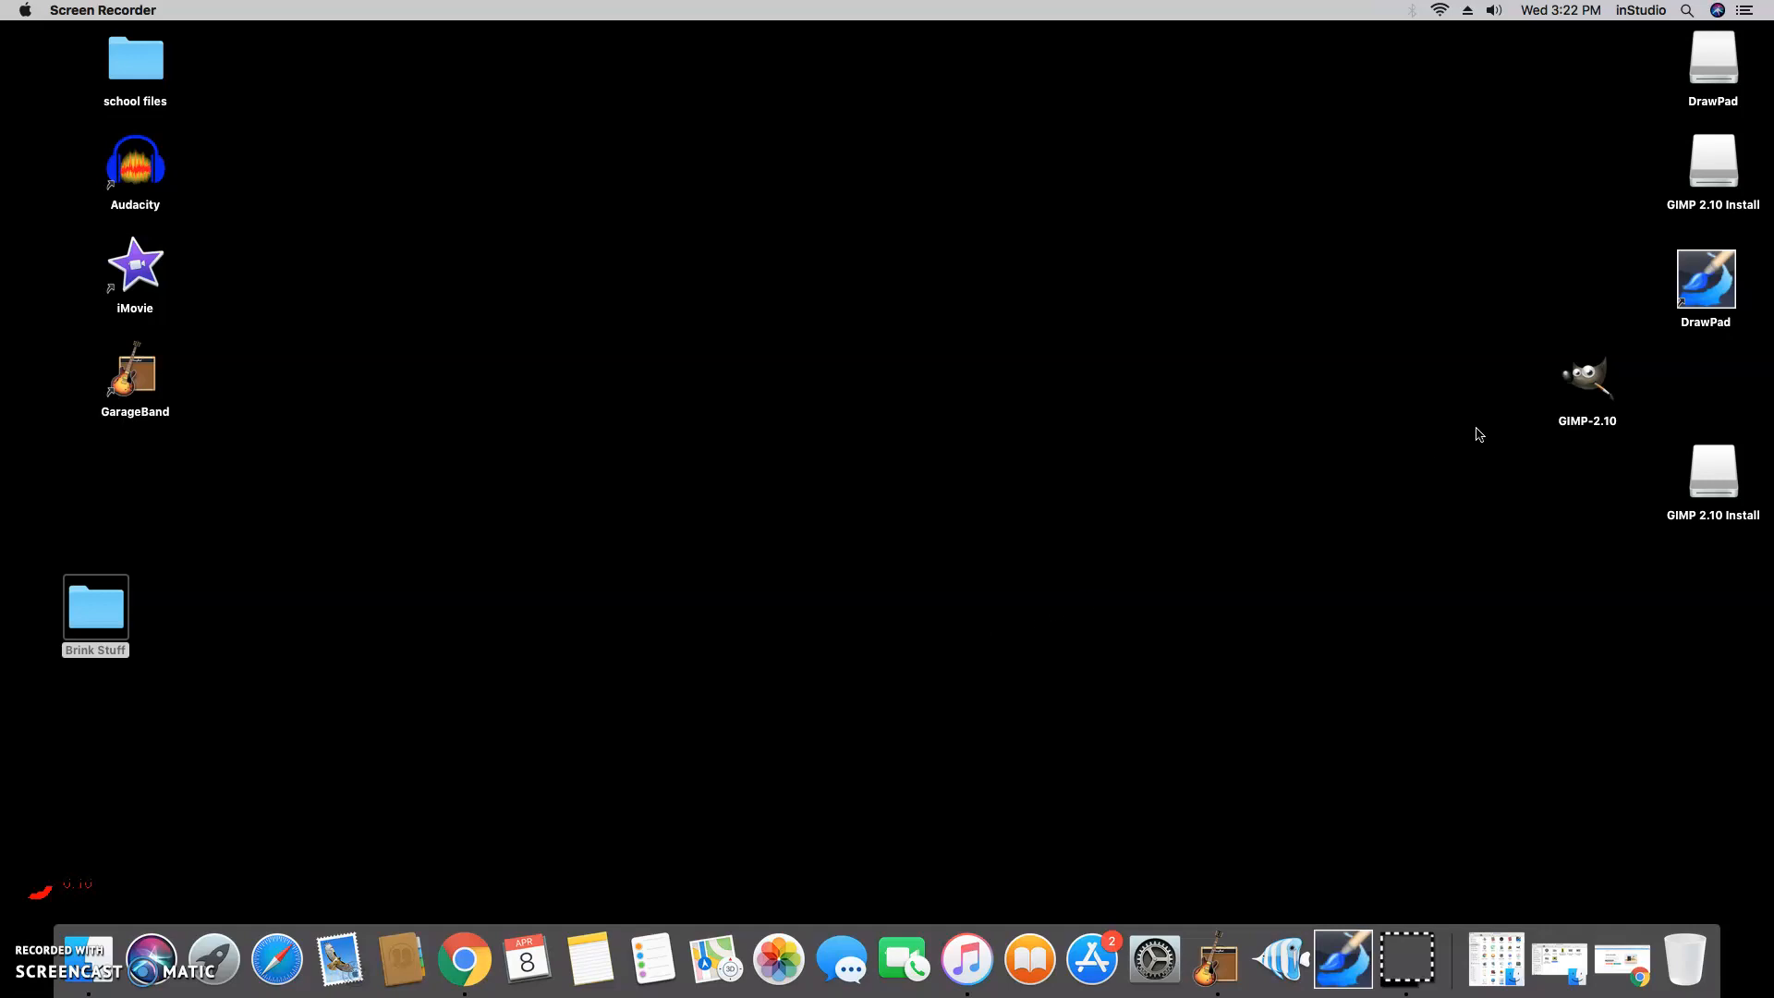
Launch GIMP and create a new image 2035 px wide and 1080 px high.
double_click(1587, 388)
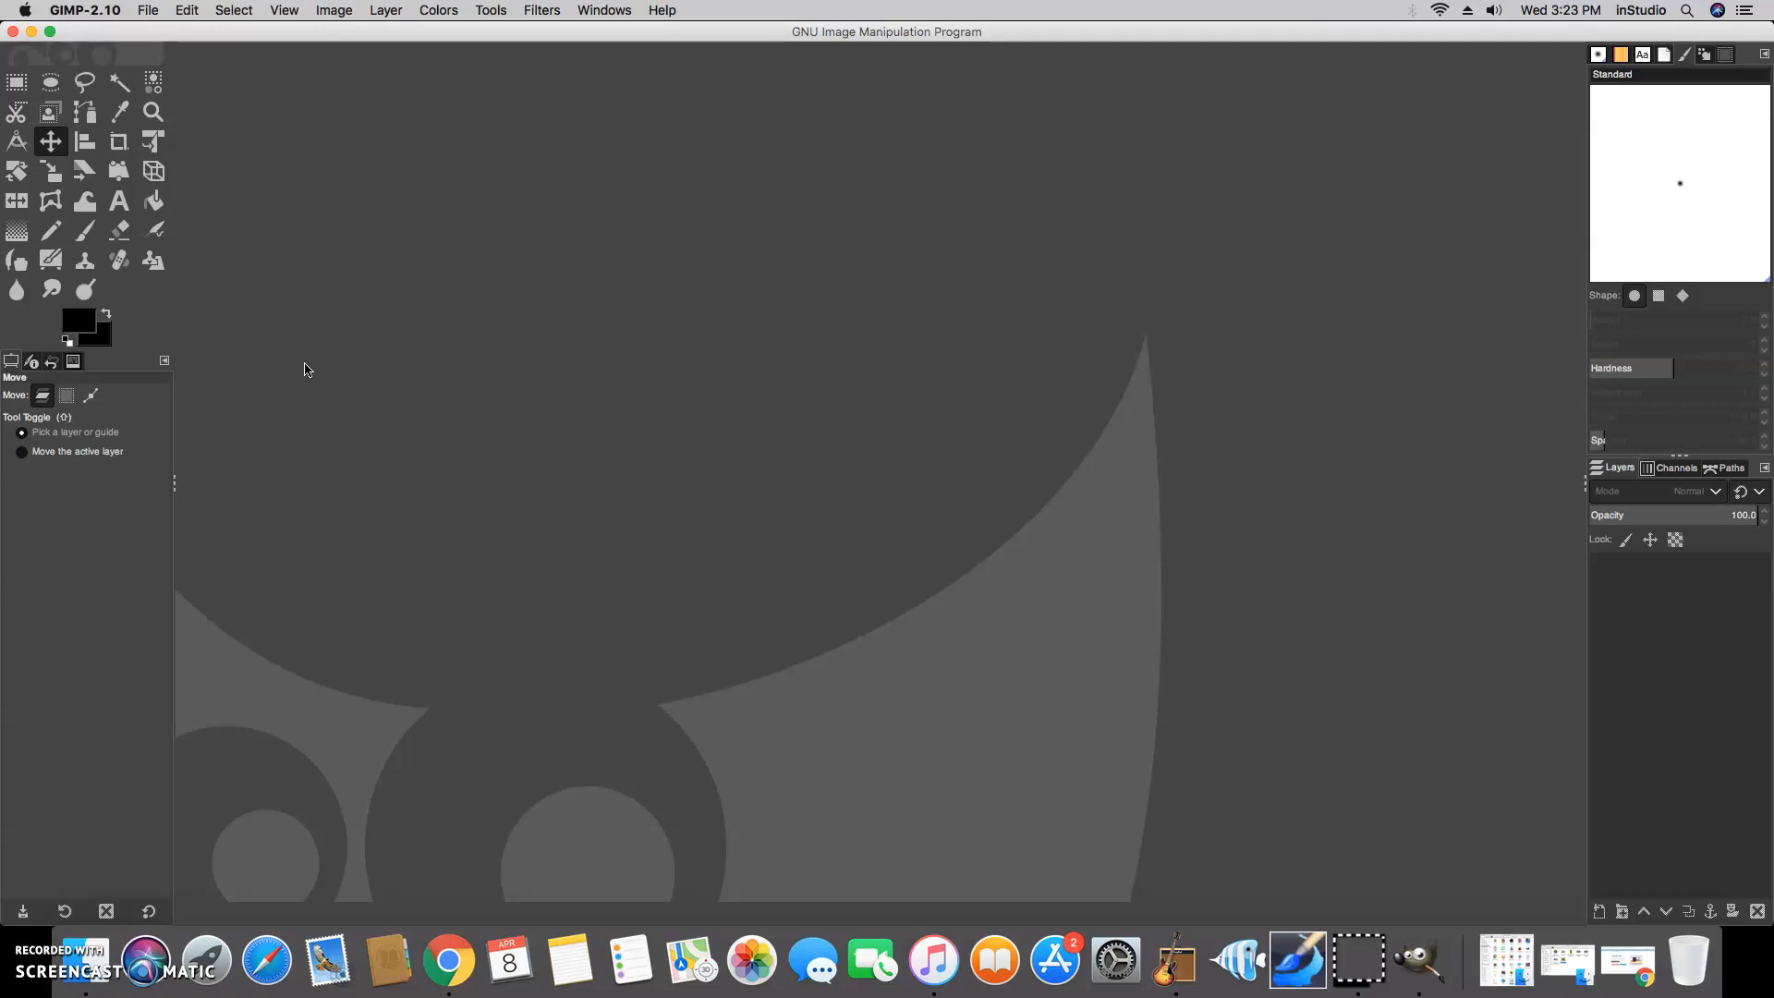
click(151, 14)
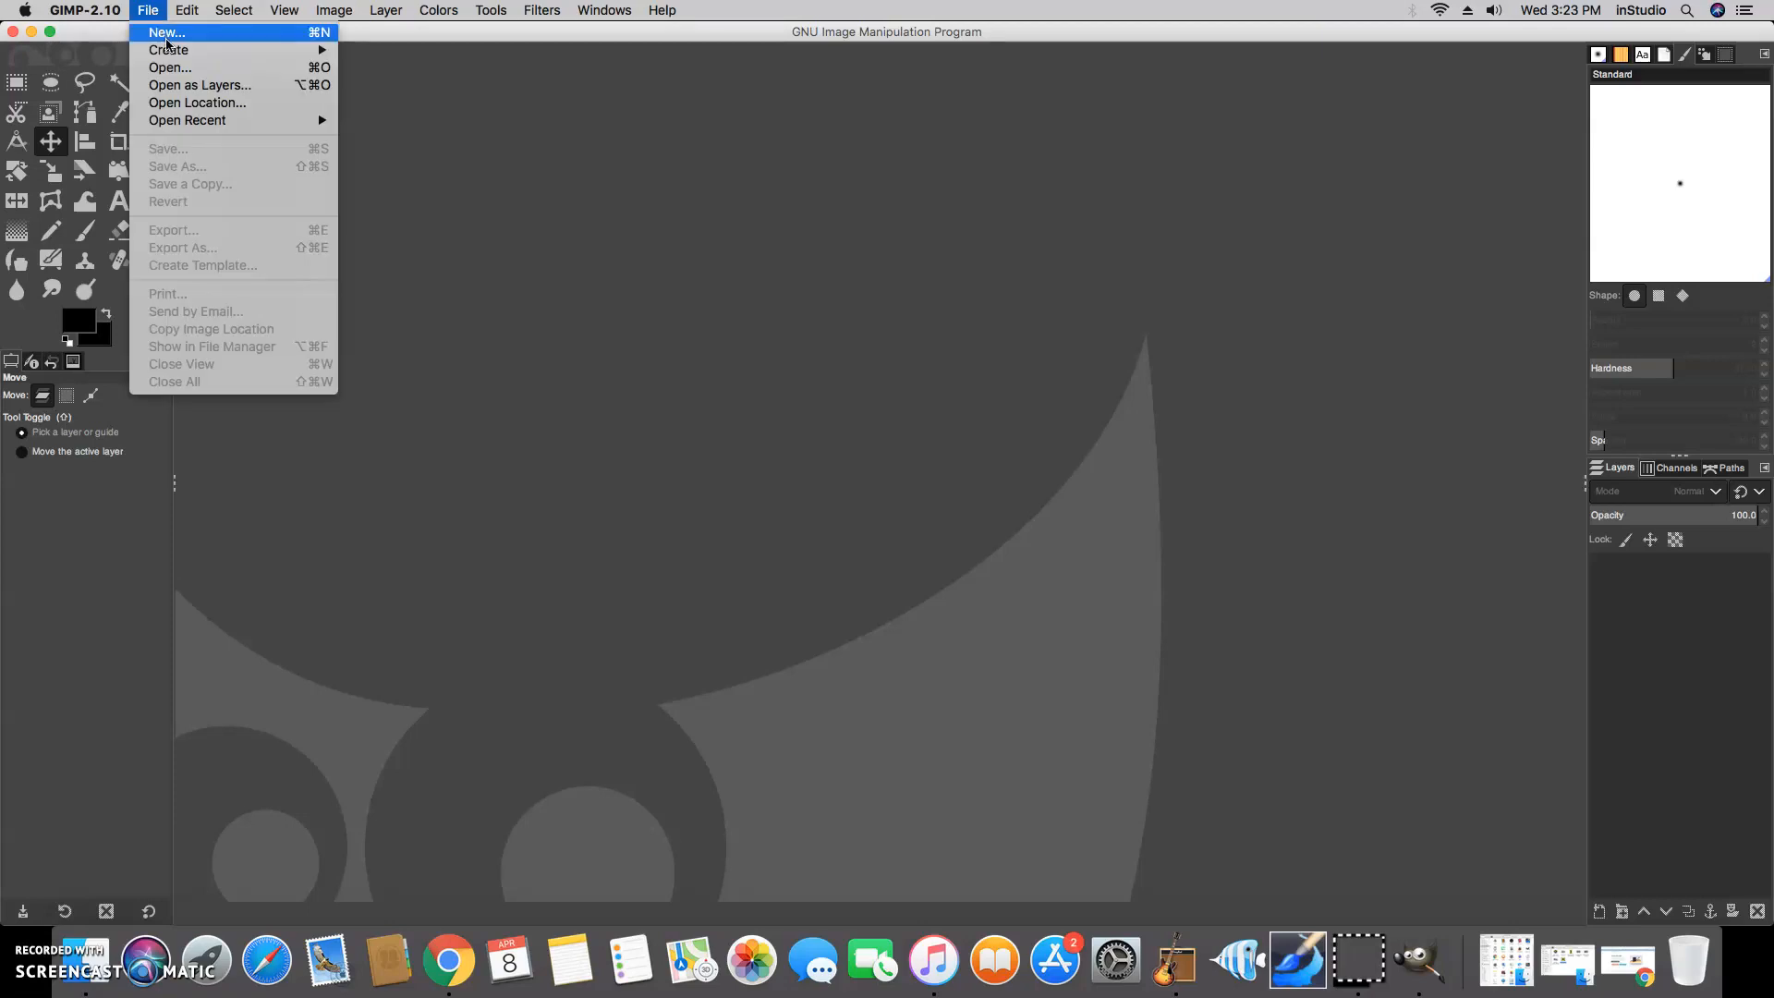
mouse_move(171, 50)
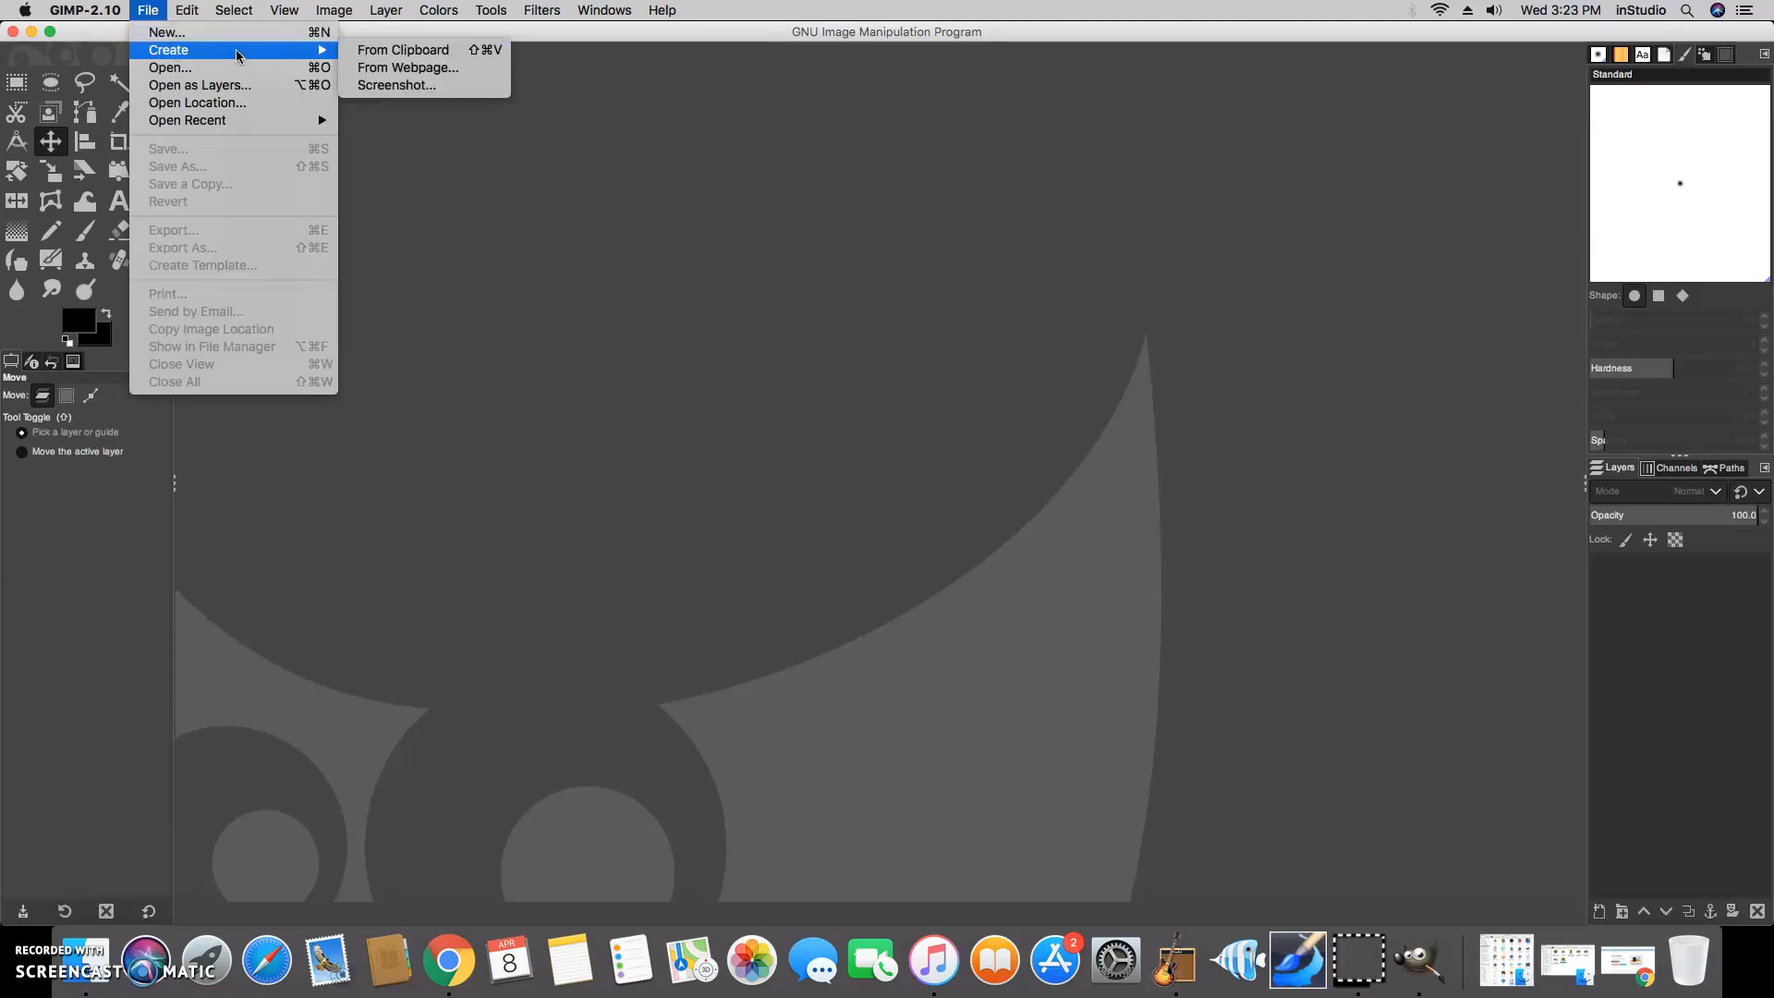
key(Escape)
key(Escape)
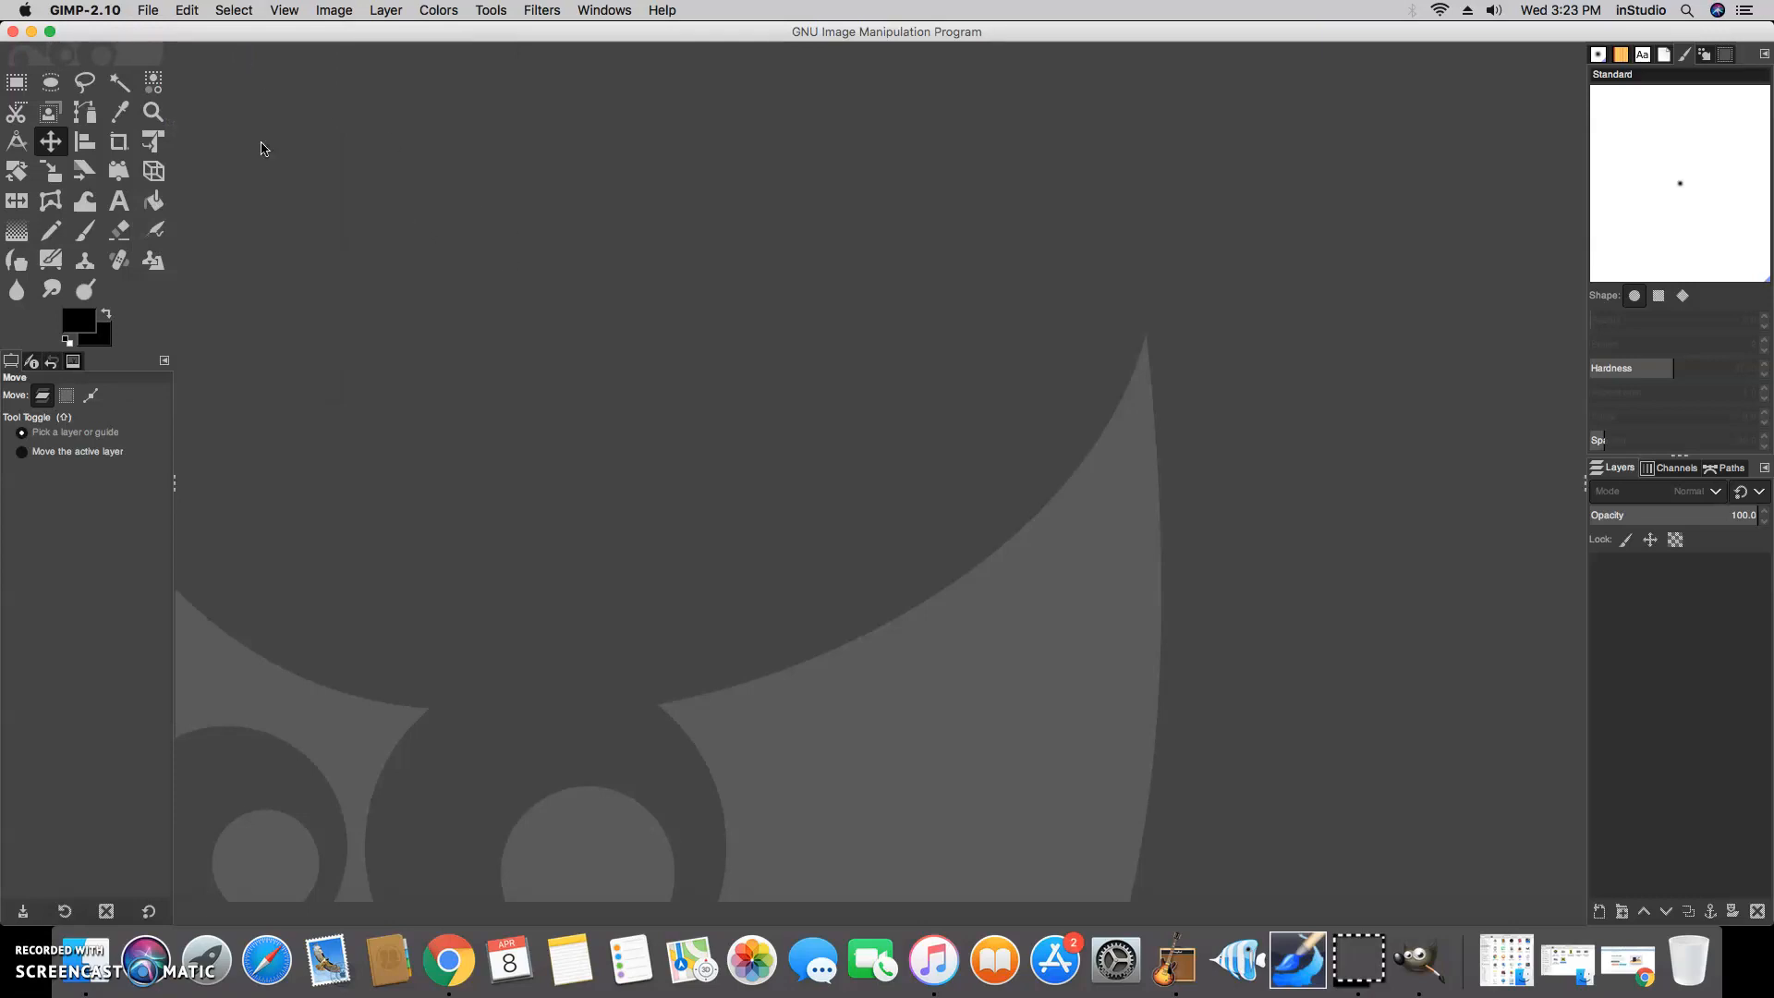
click(149, 10)
click(157, 37)
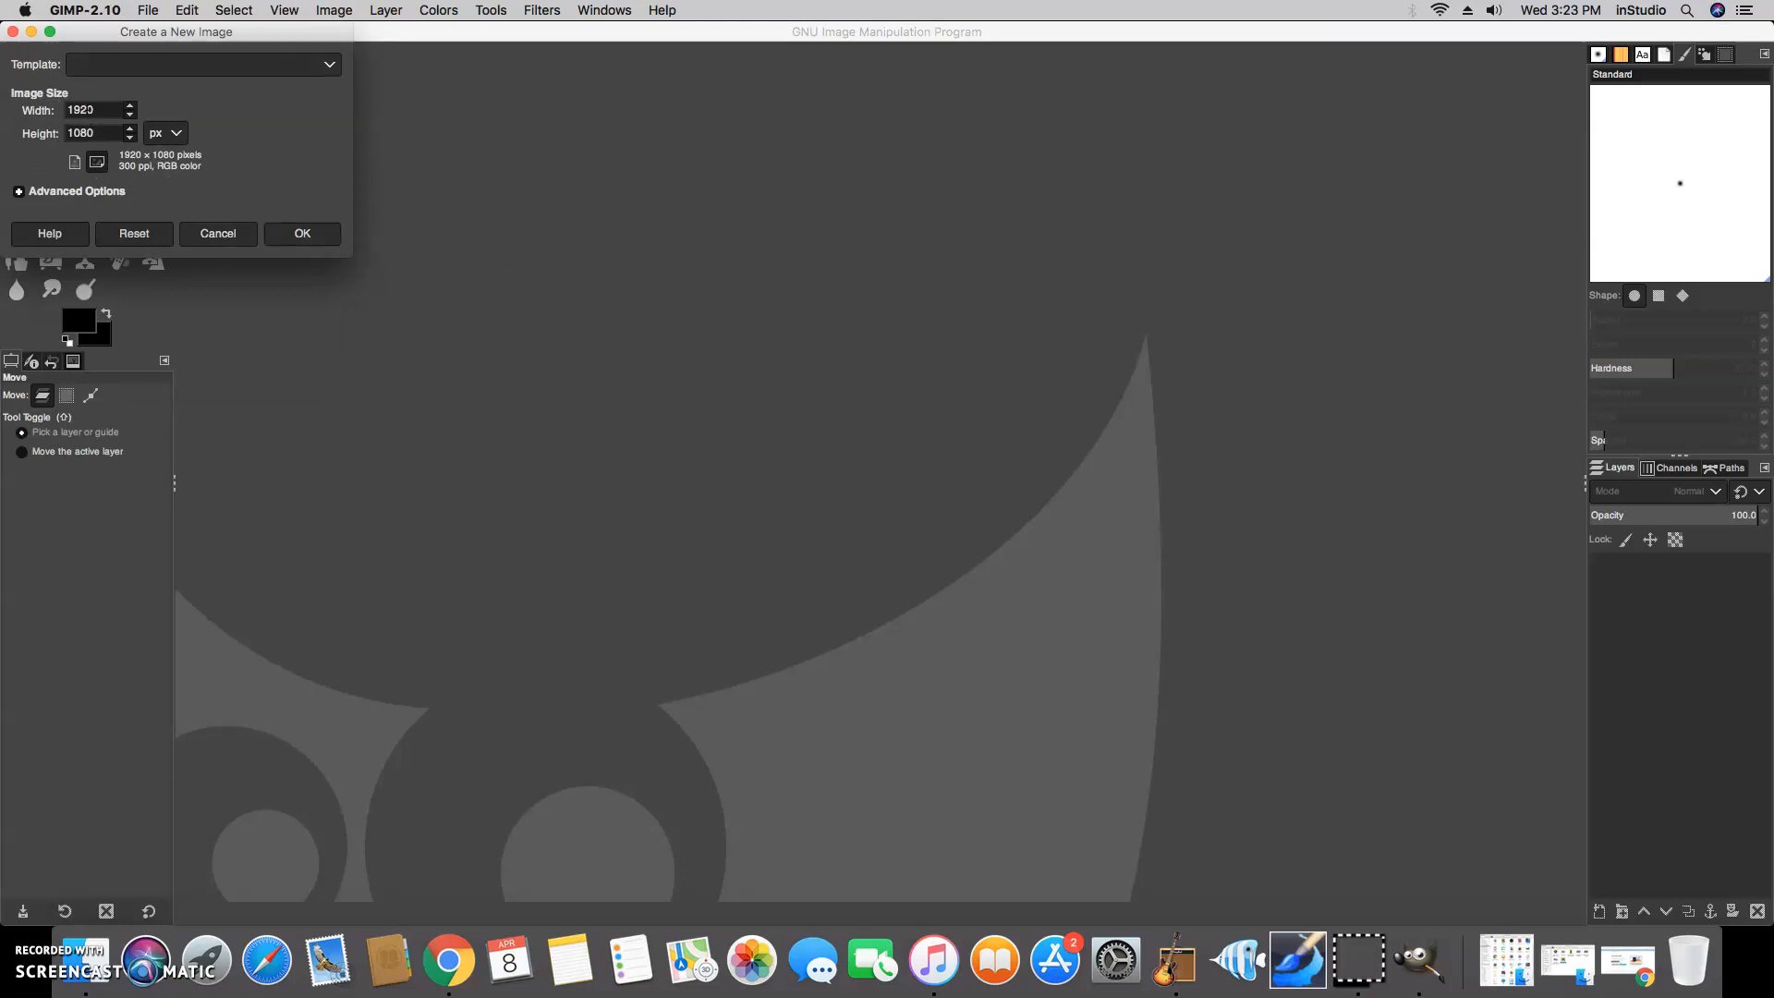
click(129, 113)
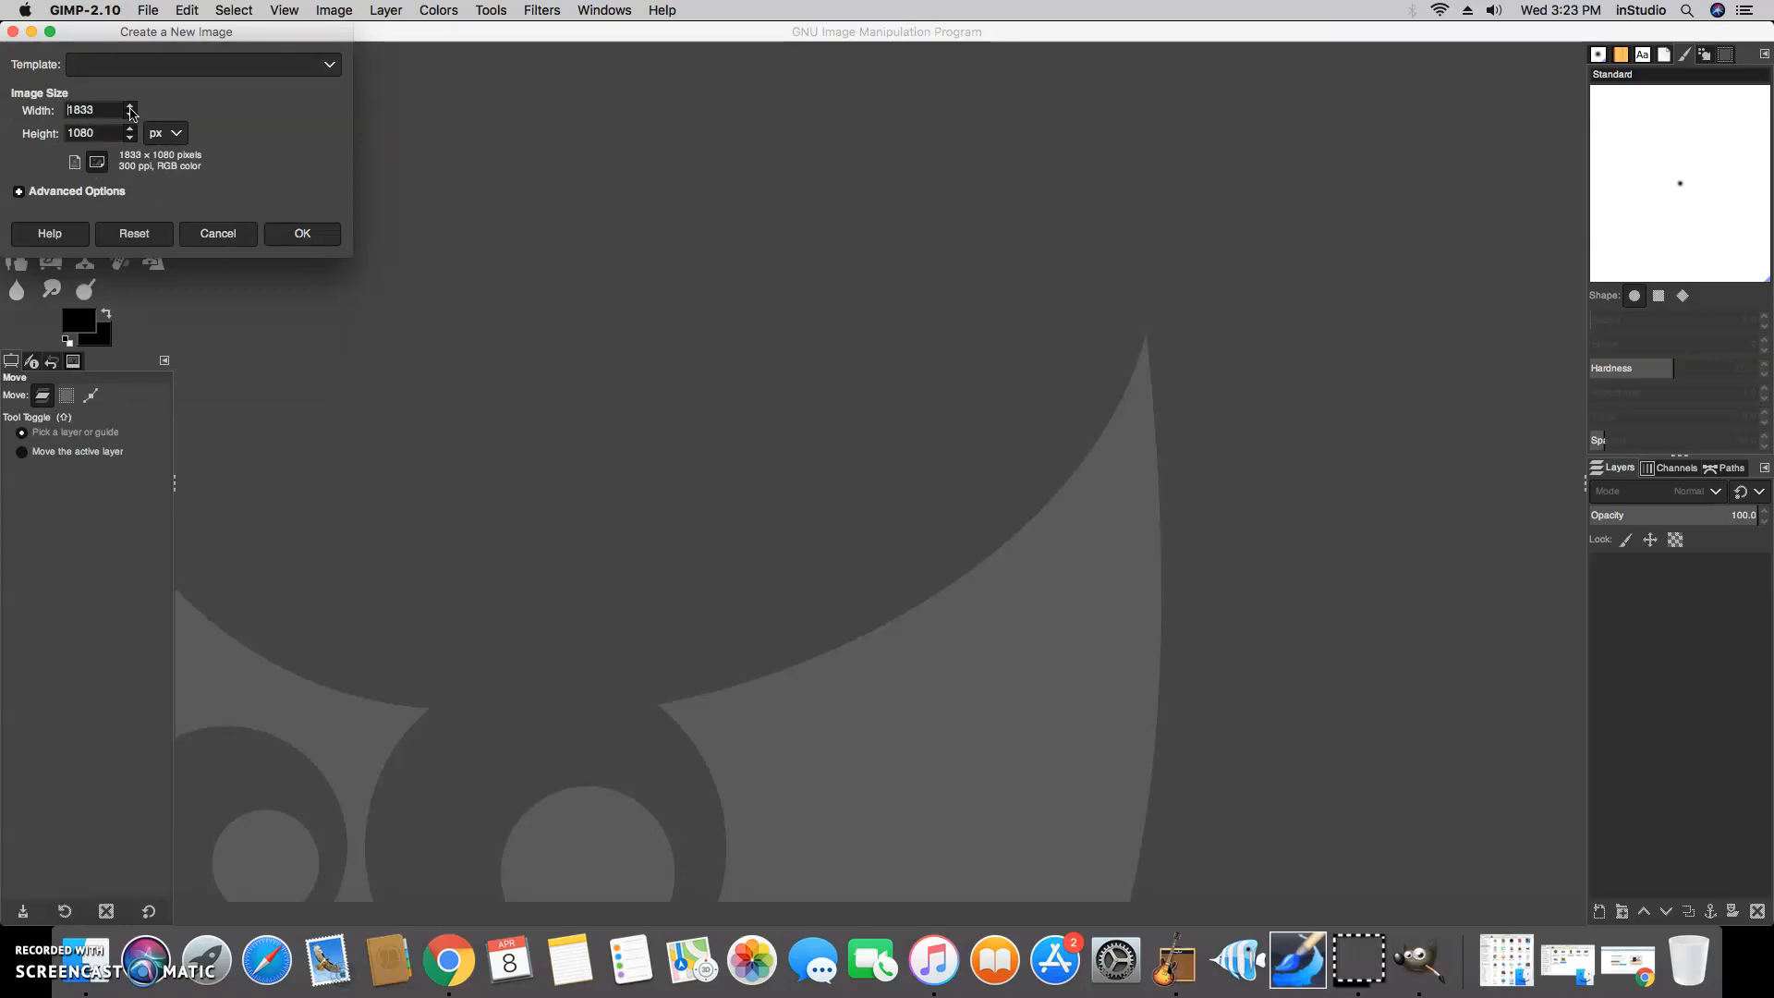
click(302, 232)
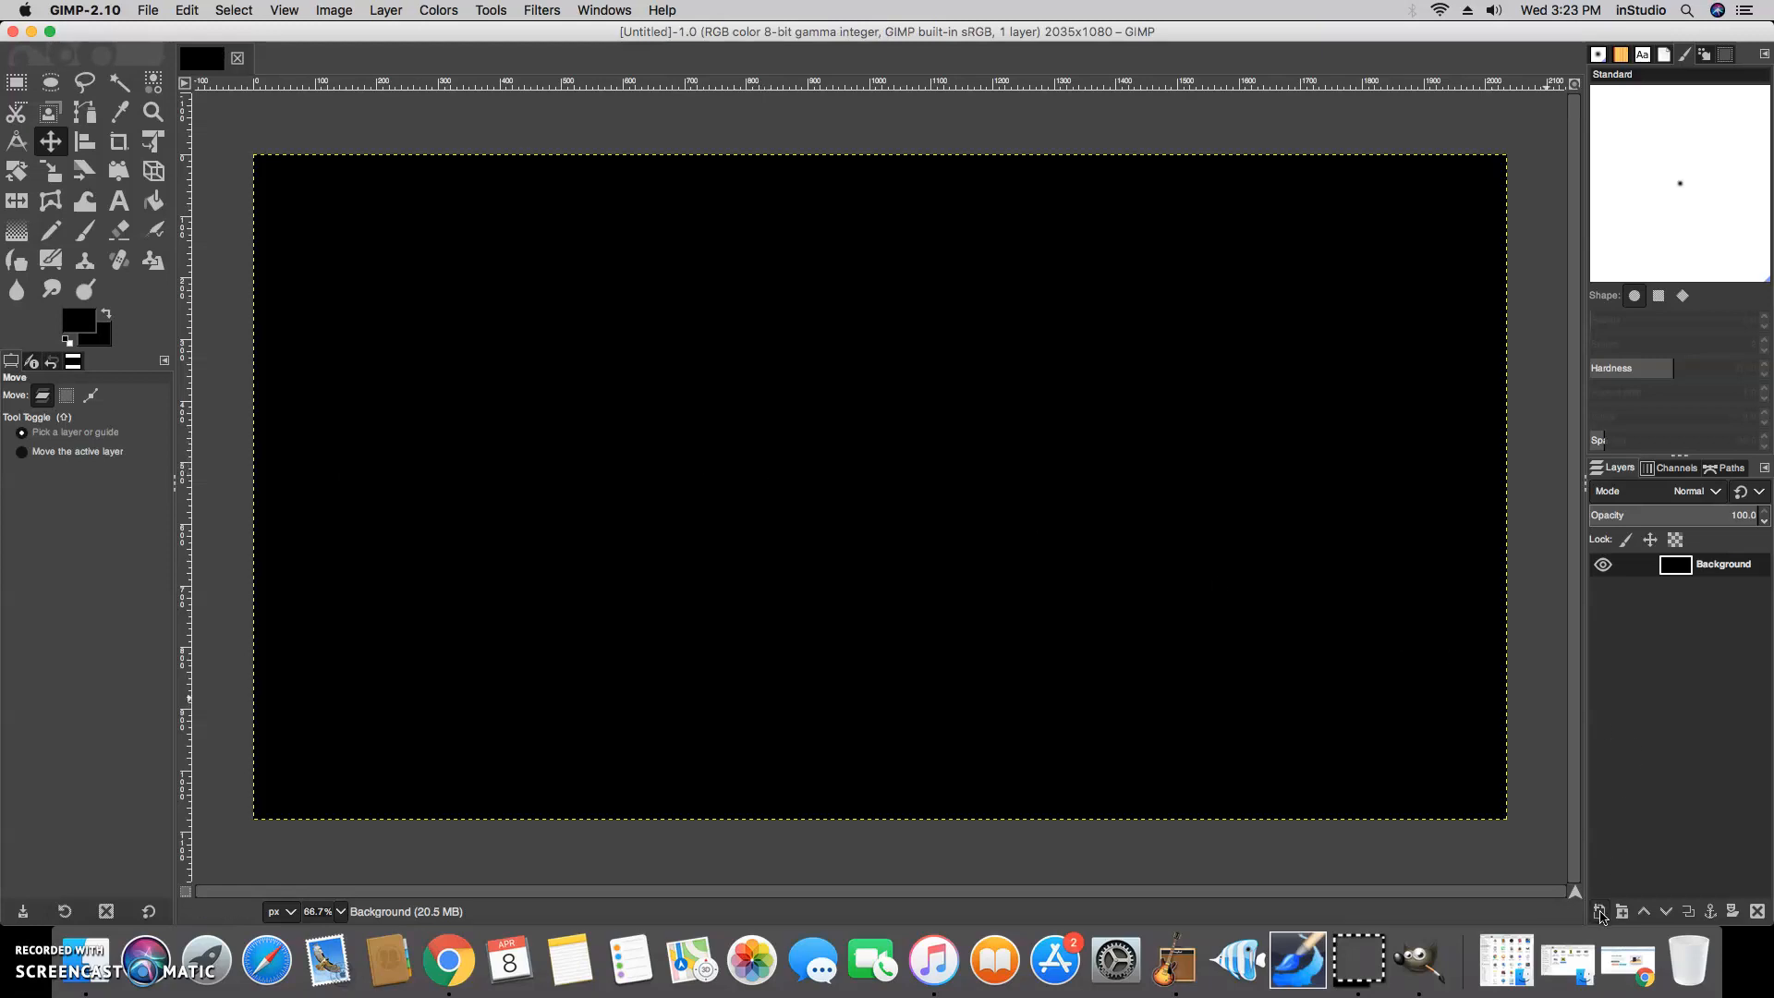
Add a new full-size layer filled with transparency above the background.
click(1600, 913)
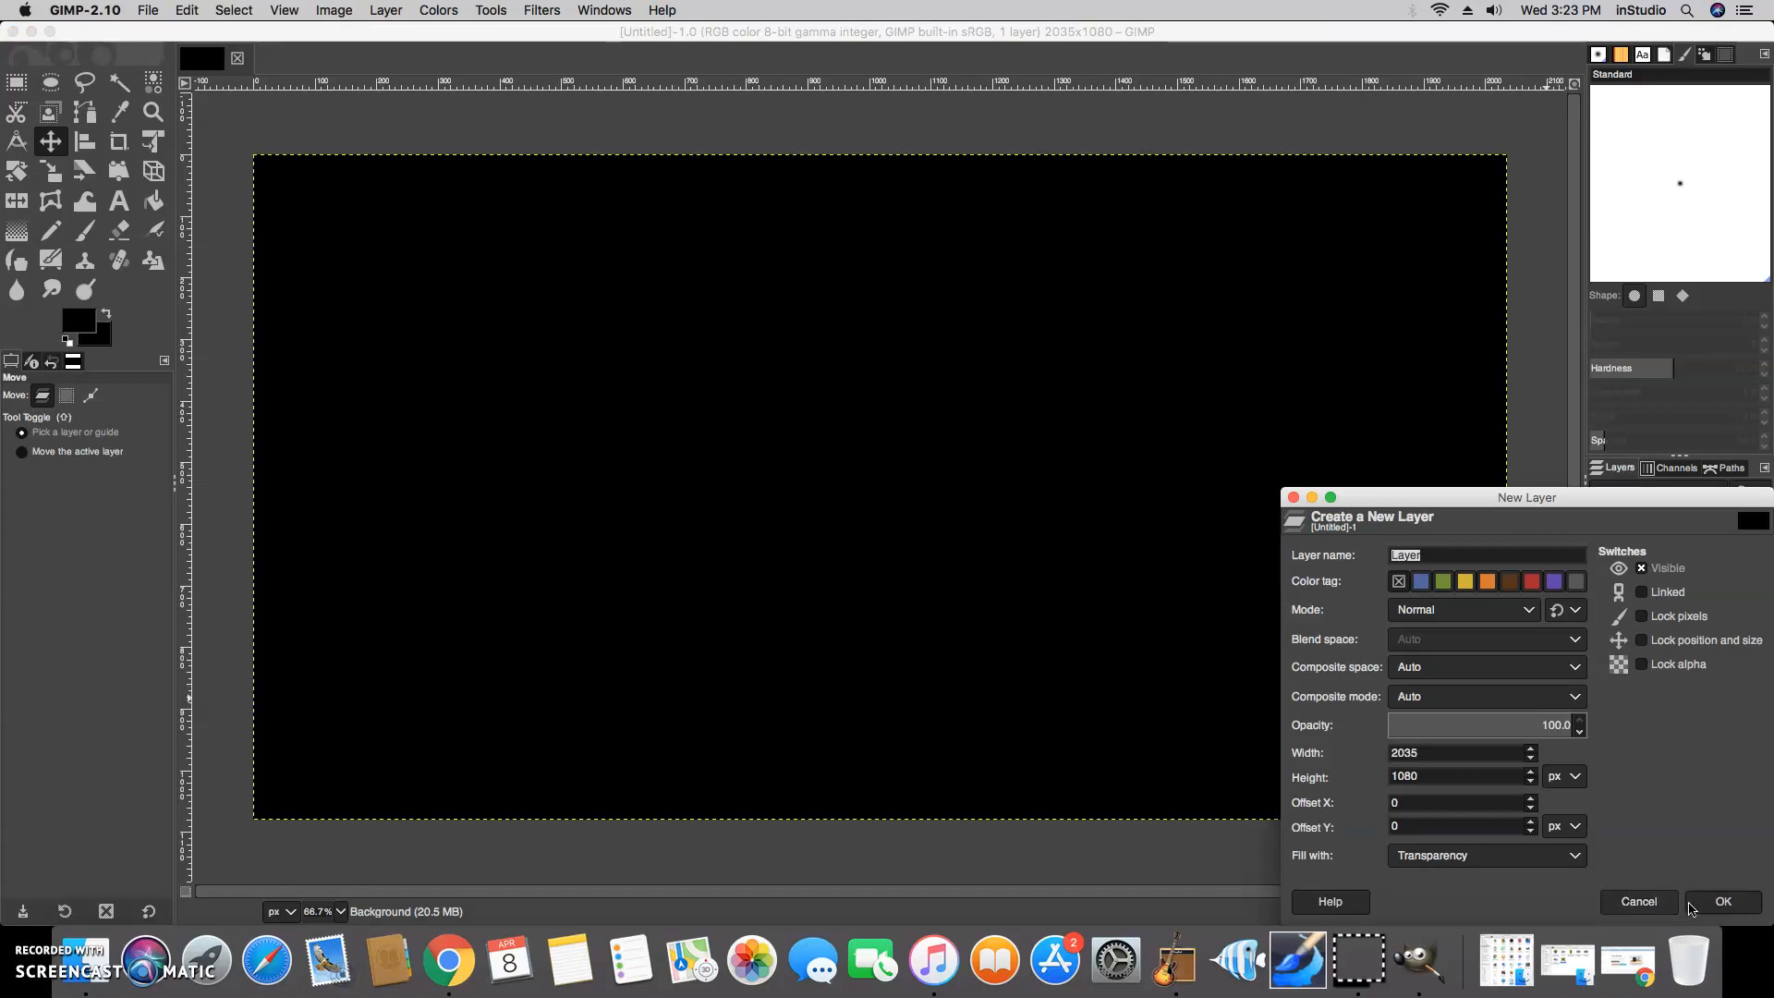
click(1720, 901)
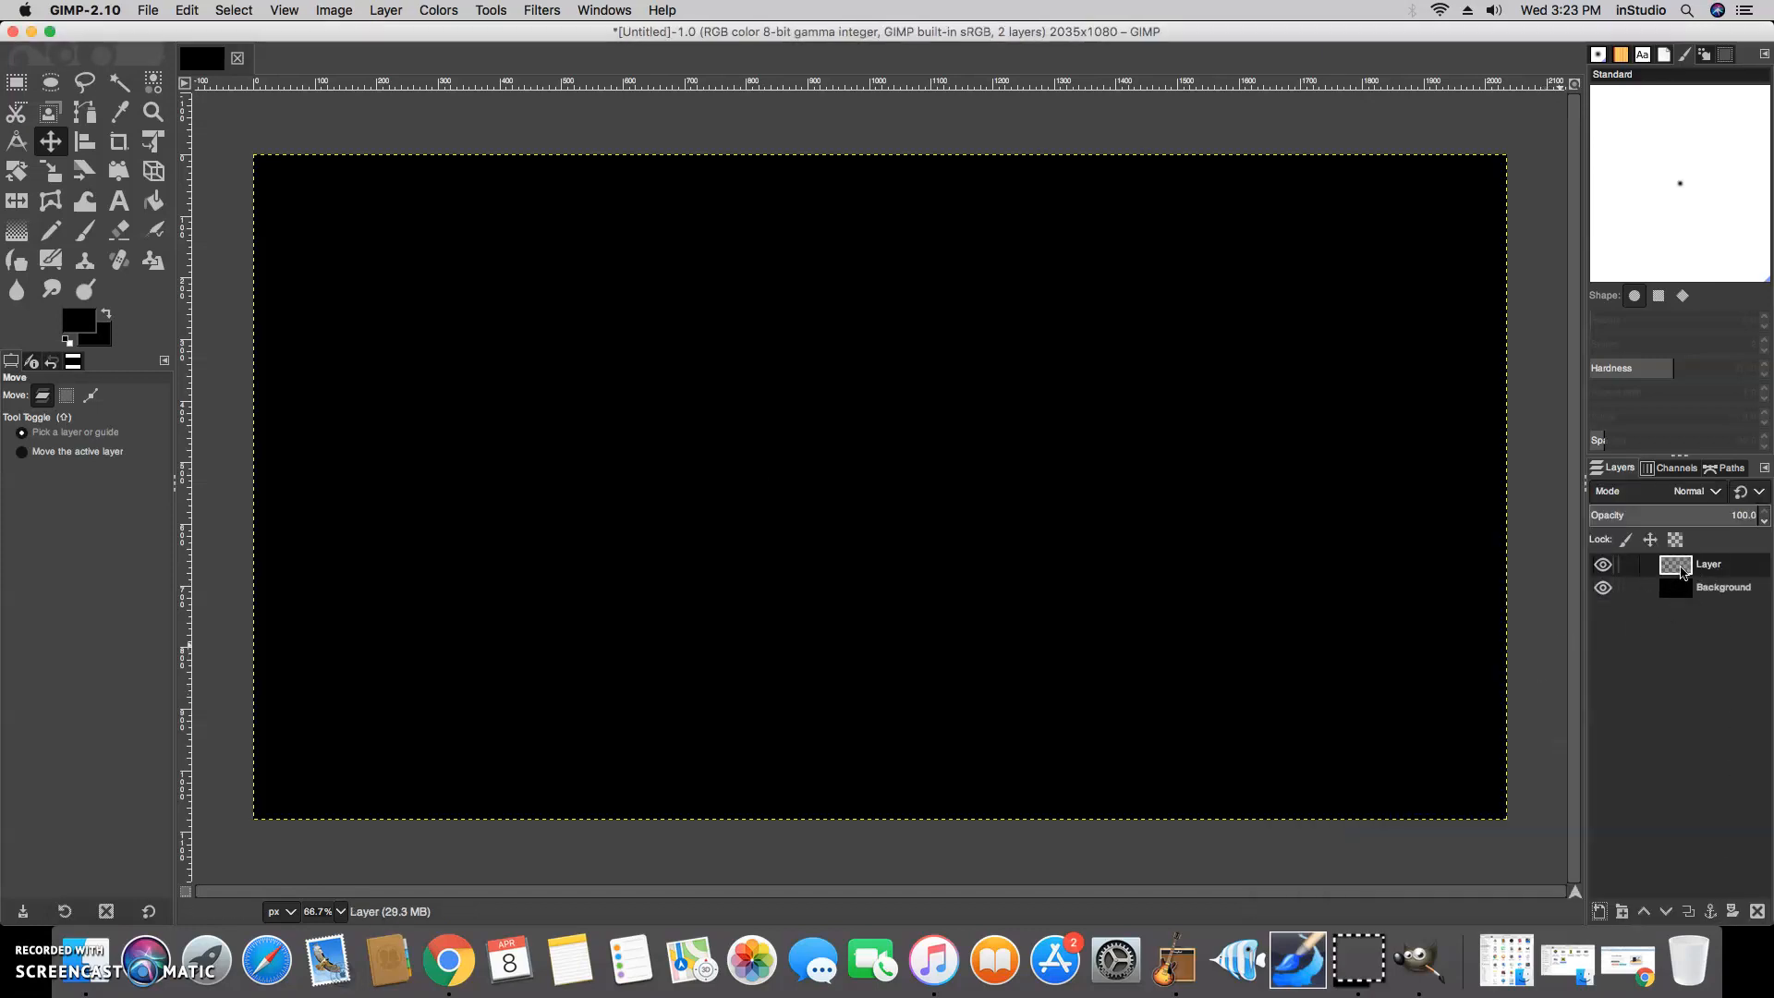
Start a text object in the left part of the canvas and set the foreground colour to white.
click(121, 206)
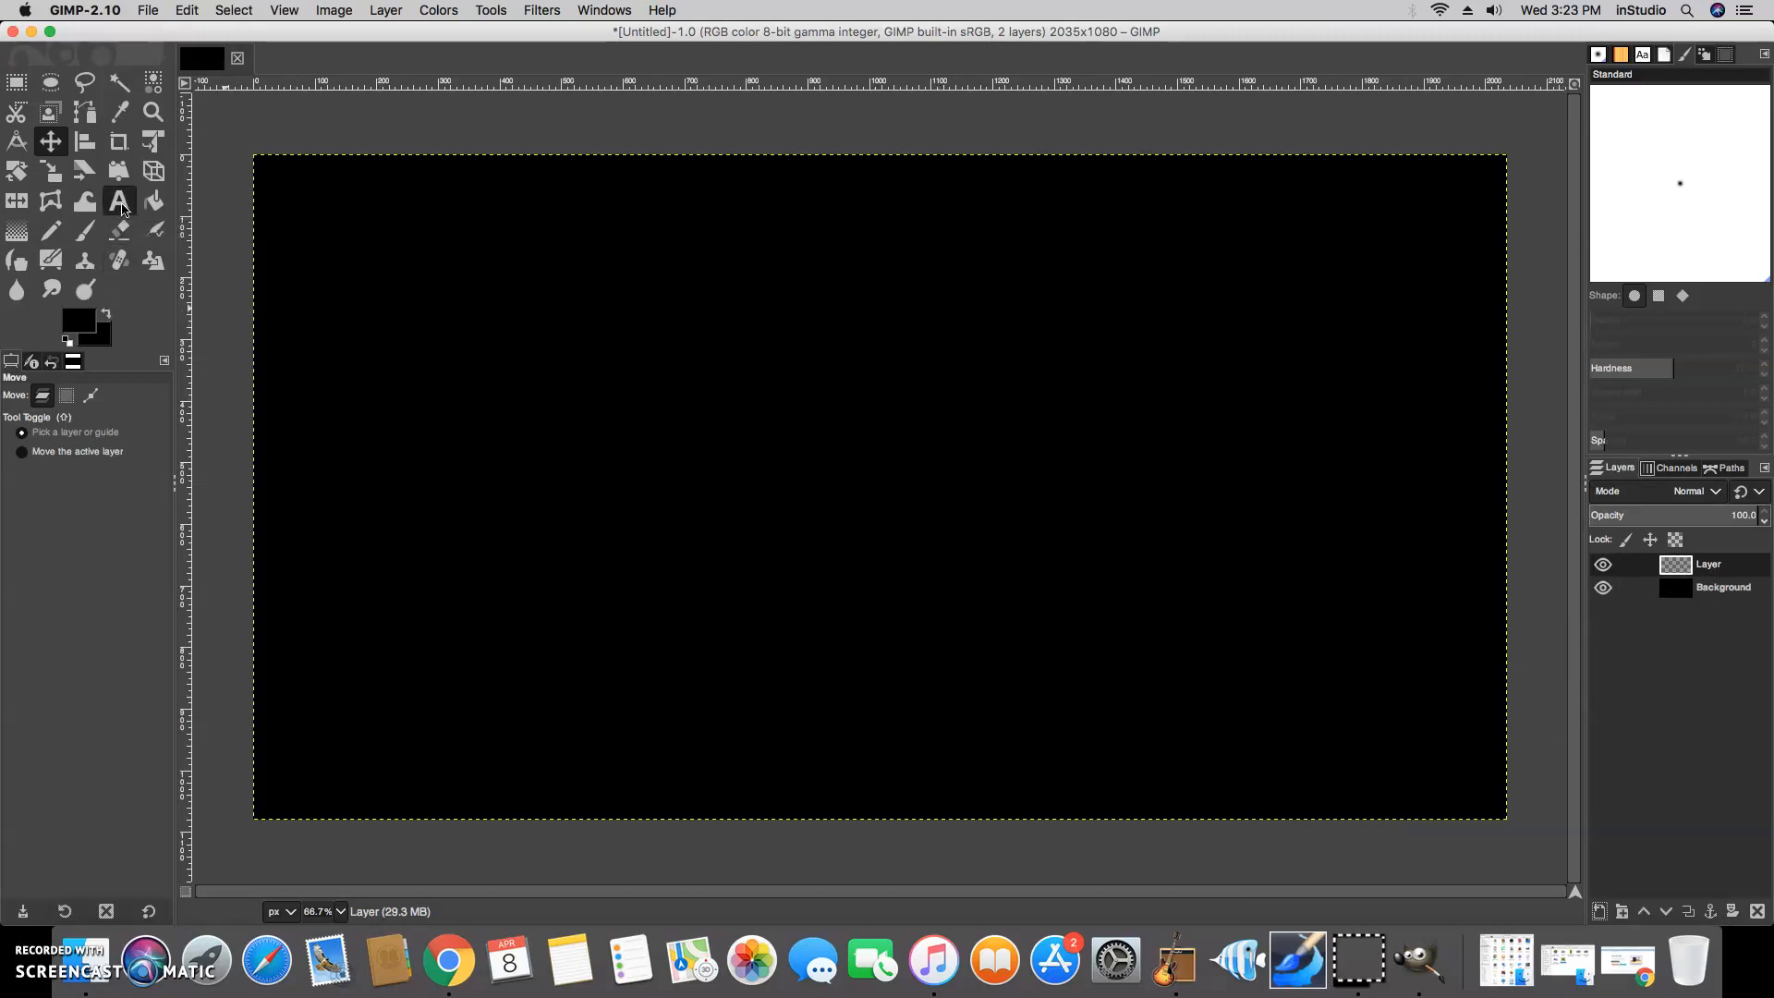
click(351, 469)
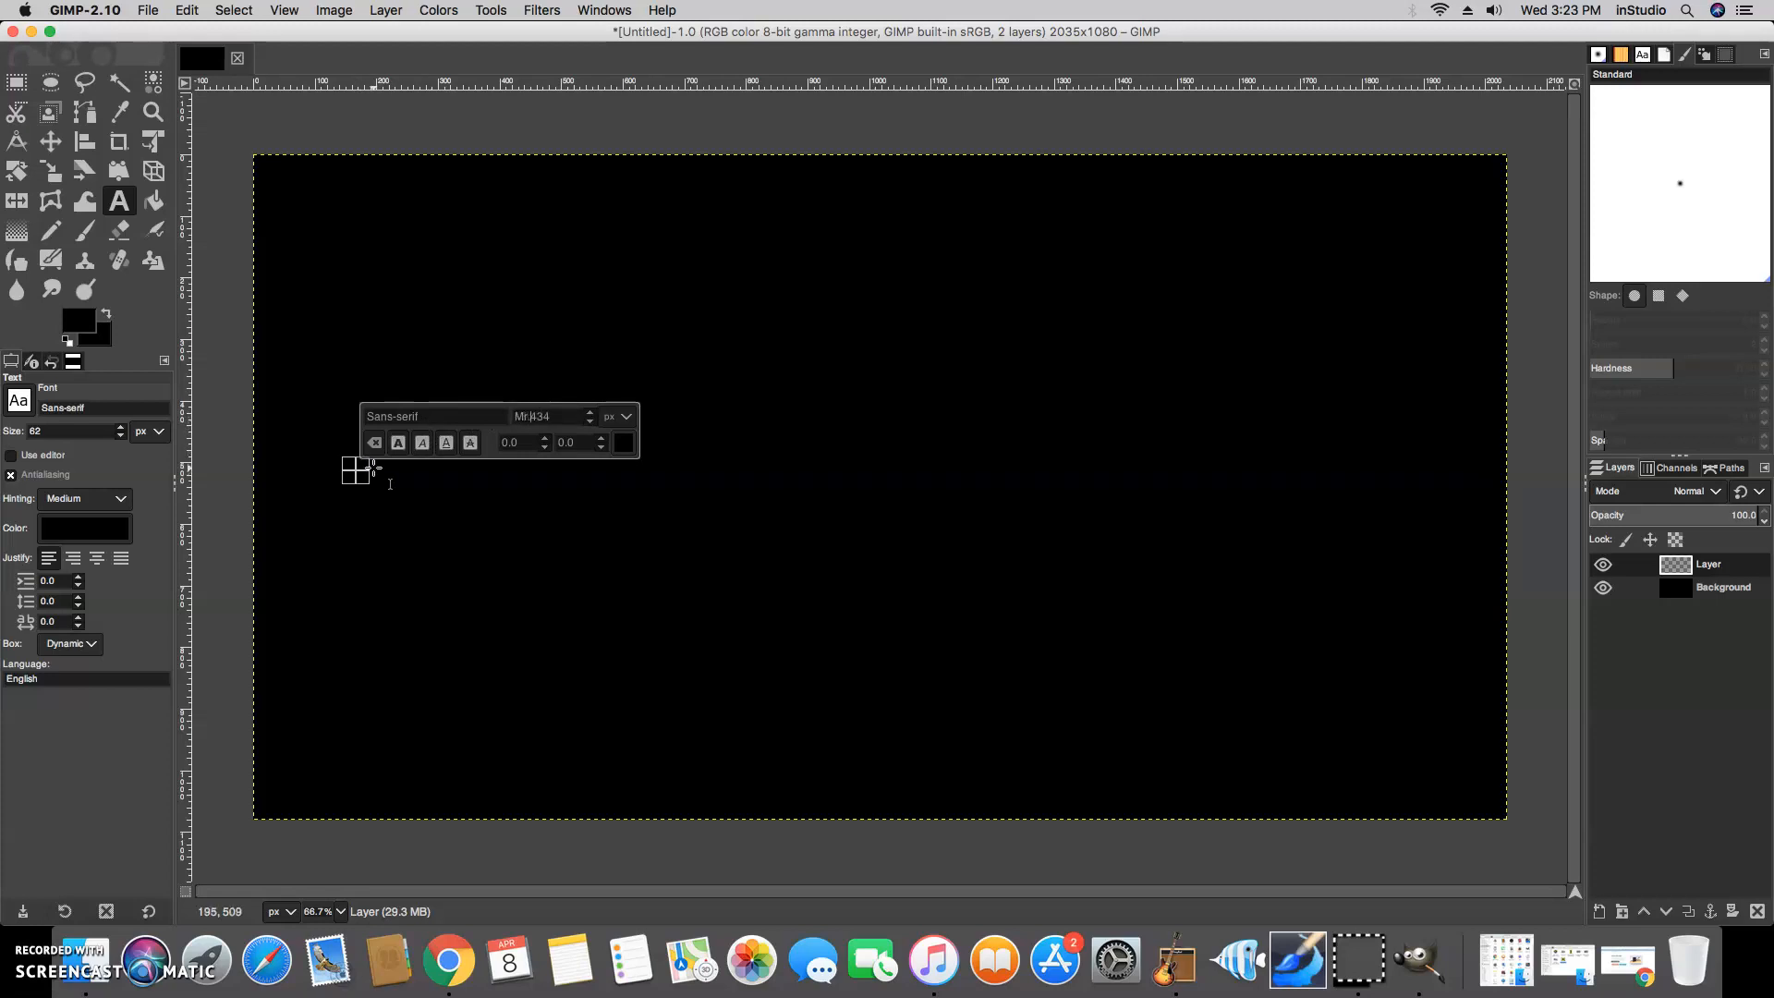
click(86, 322)
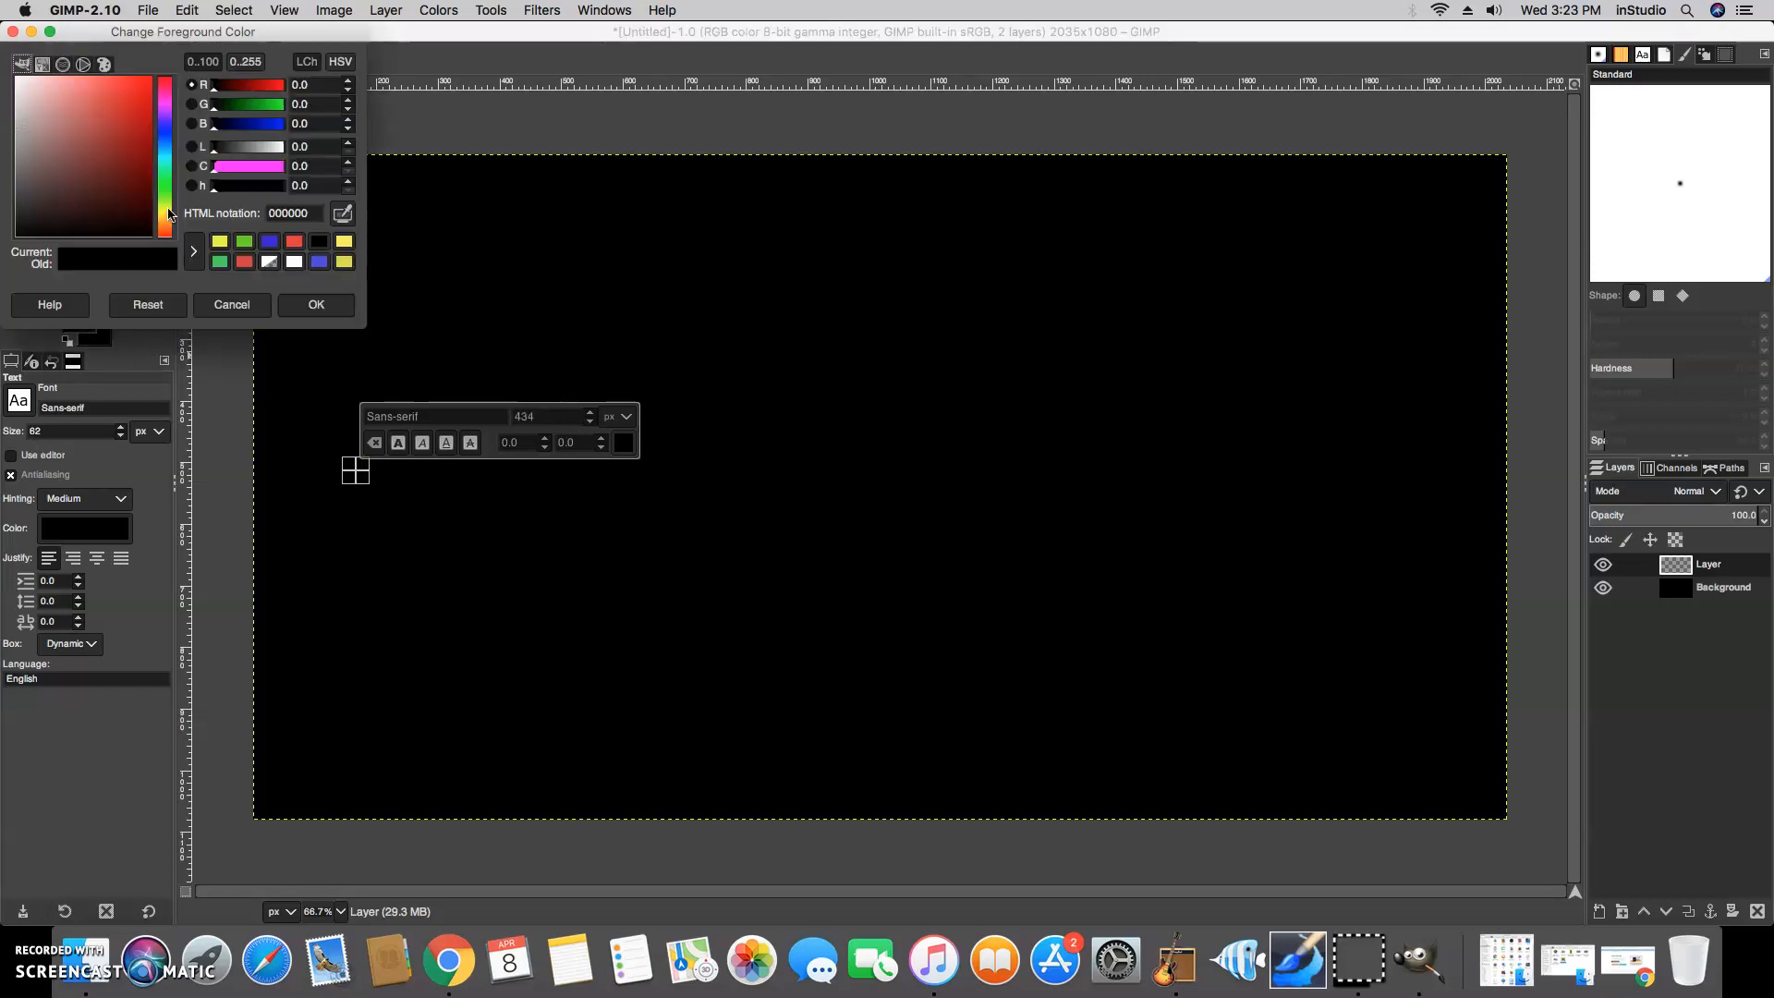
click(294, 261)
click(316, 305)
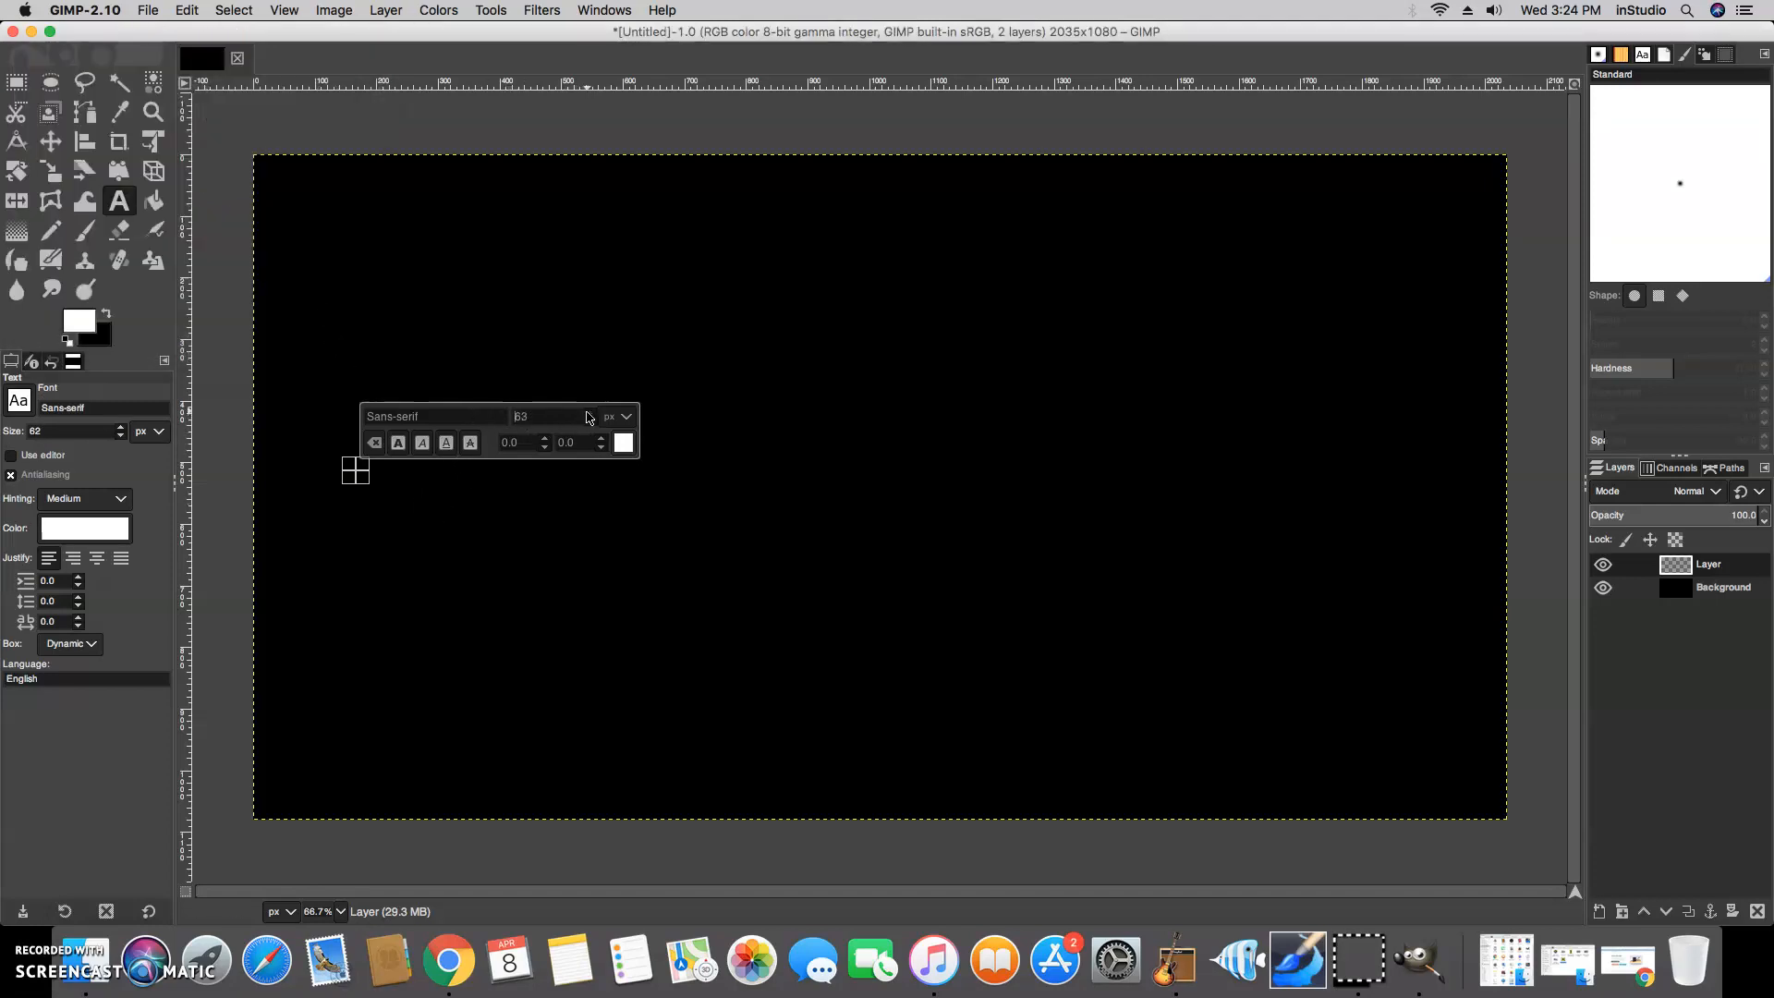
Set the text size to 395 px and enter the title and surname as the text.
click(591, 418)
text(M)
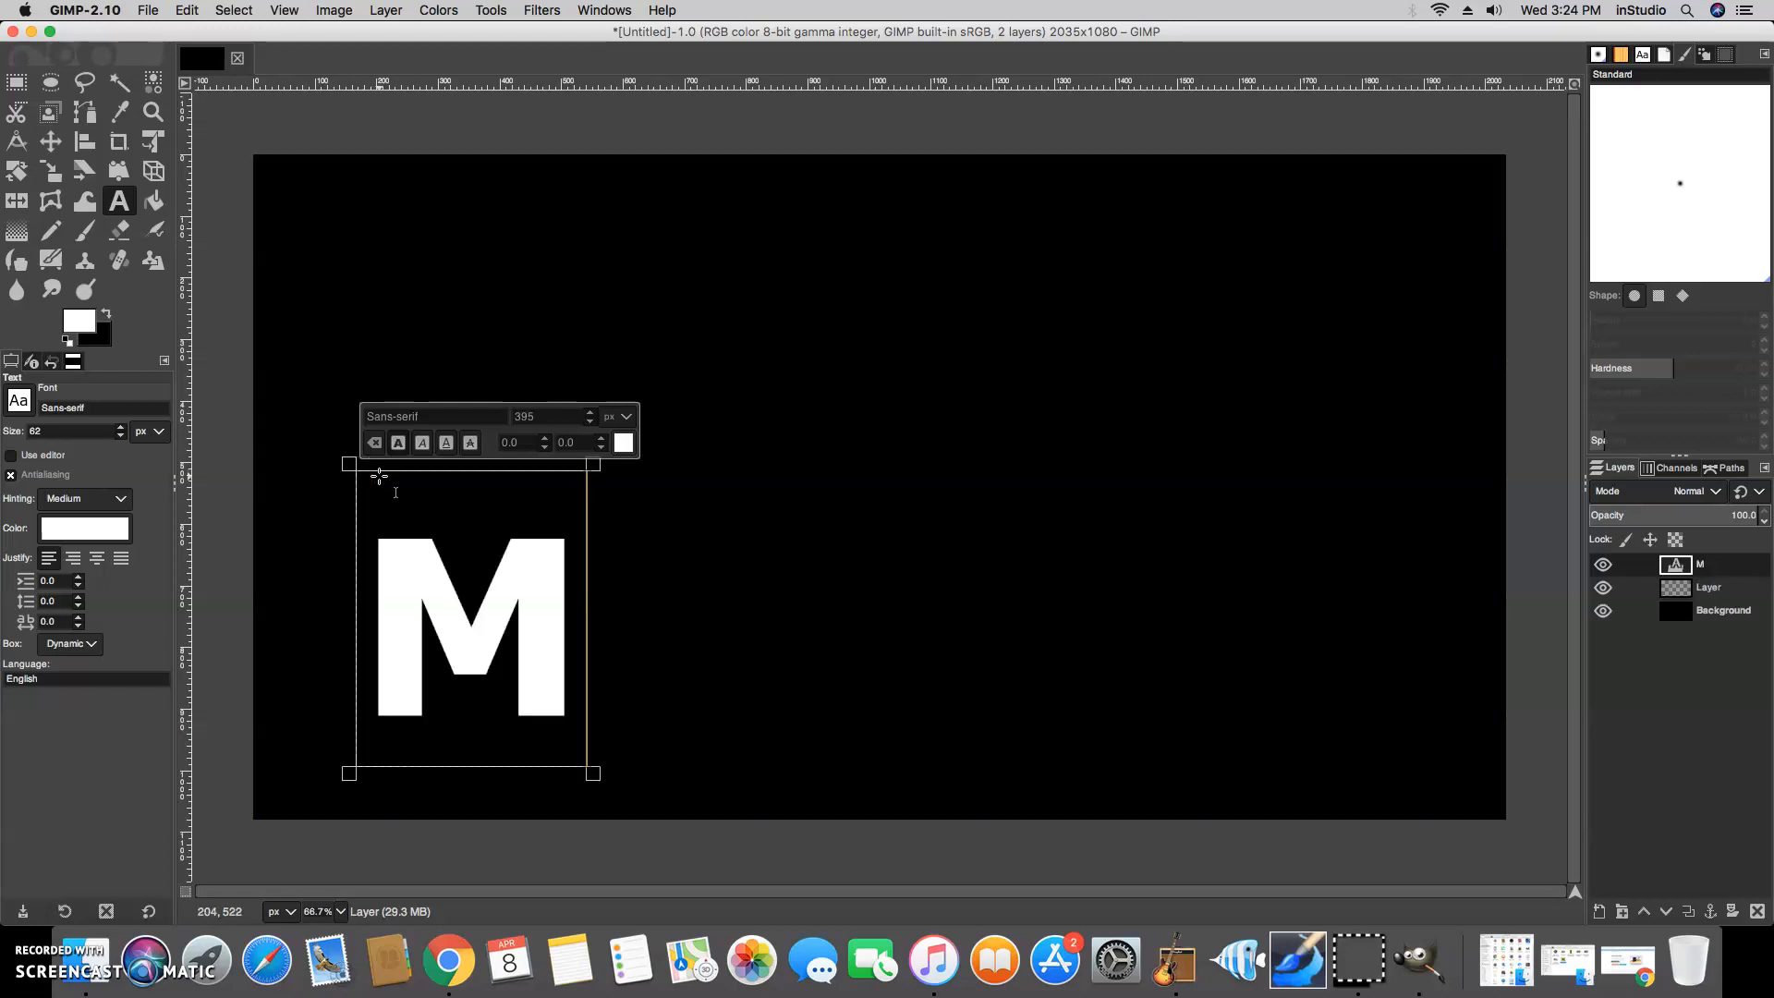
text(r. Brink)
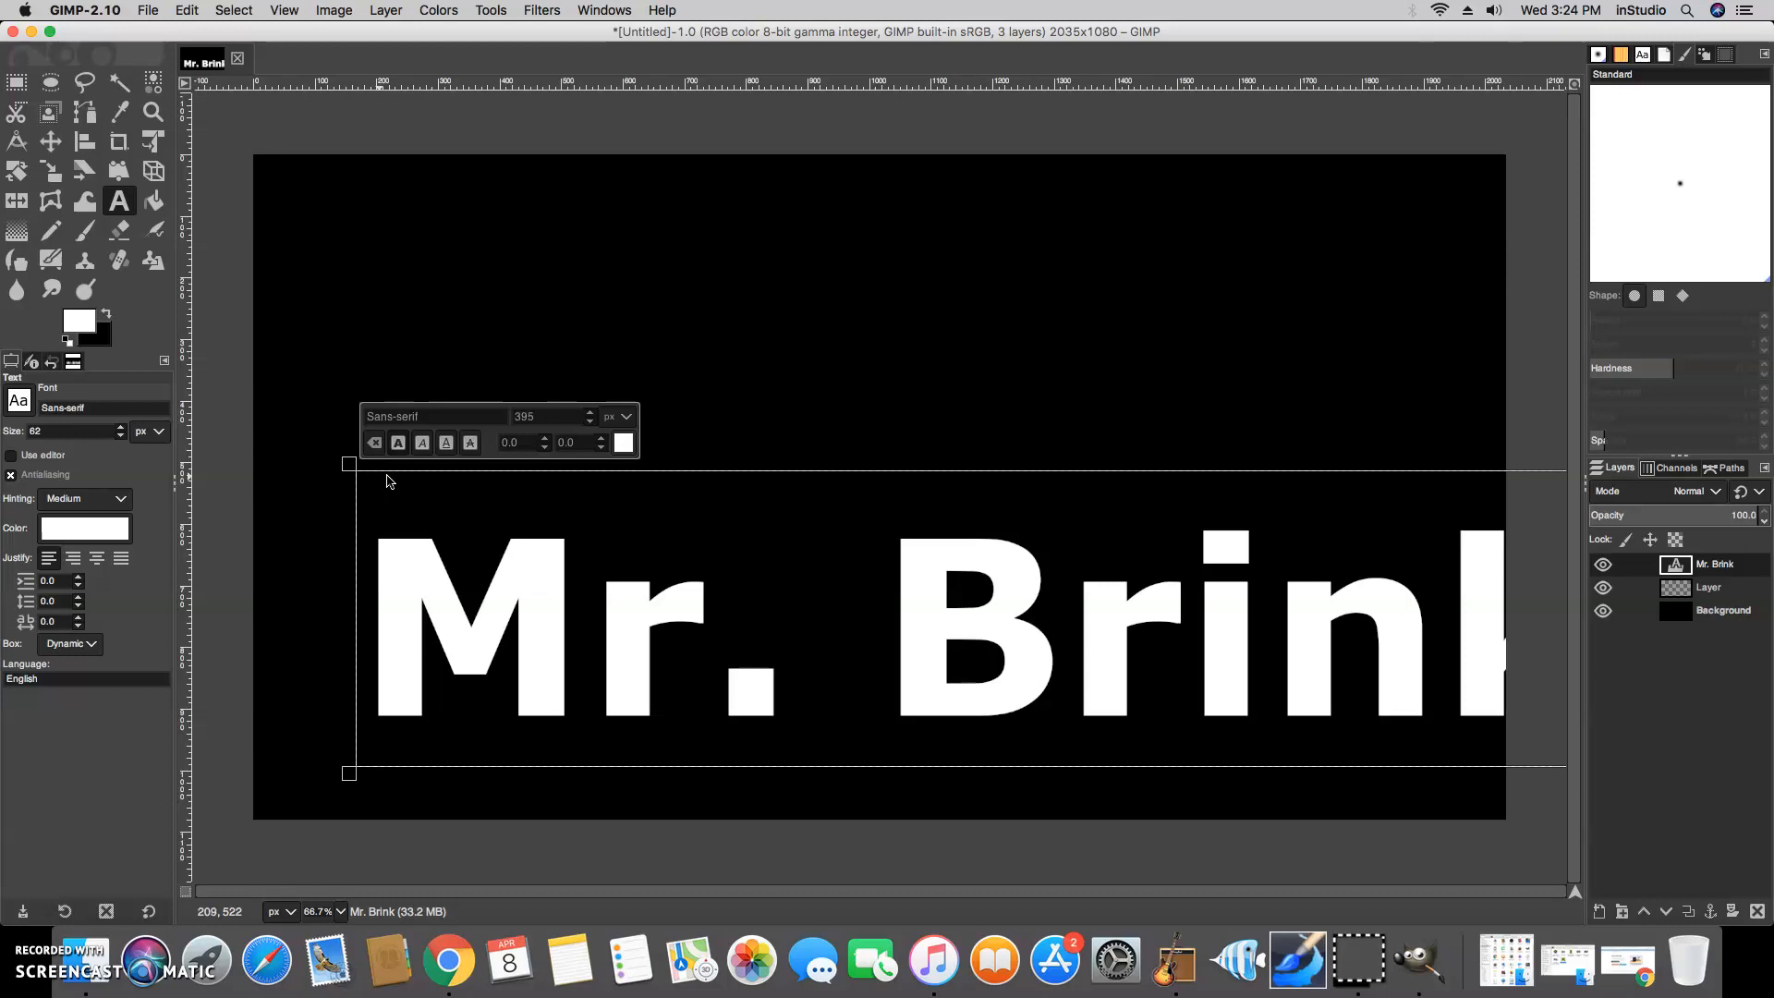
Extend the text box slightly at its upper-left corner and reduce the text size until the whole name fits on the canvas.
scroll(365, 499, down, 1)
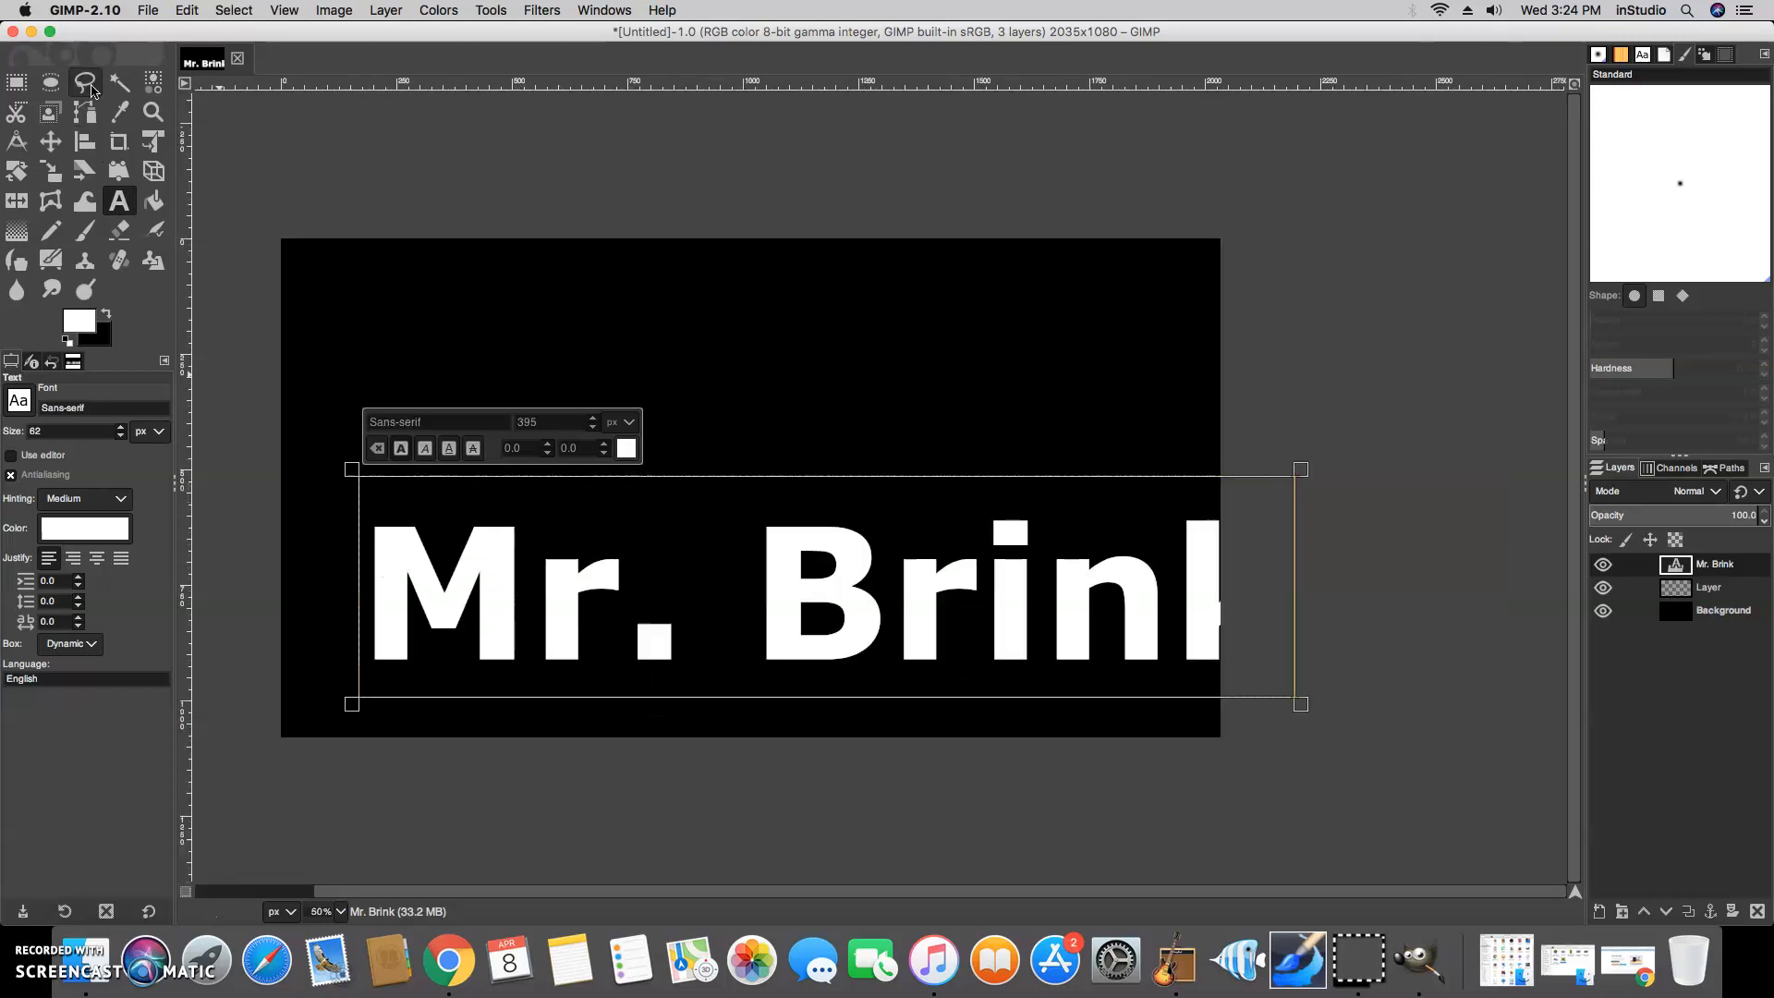
mouse_move(364, 472)
mouse_down()
mouse_move(374, 489)
mouse_move(342, 455)
mouse_up()
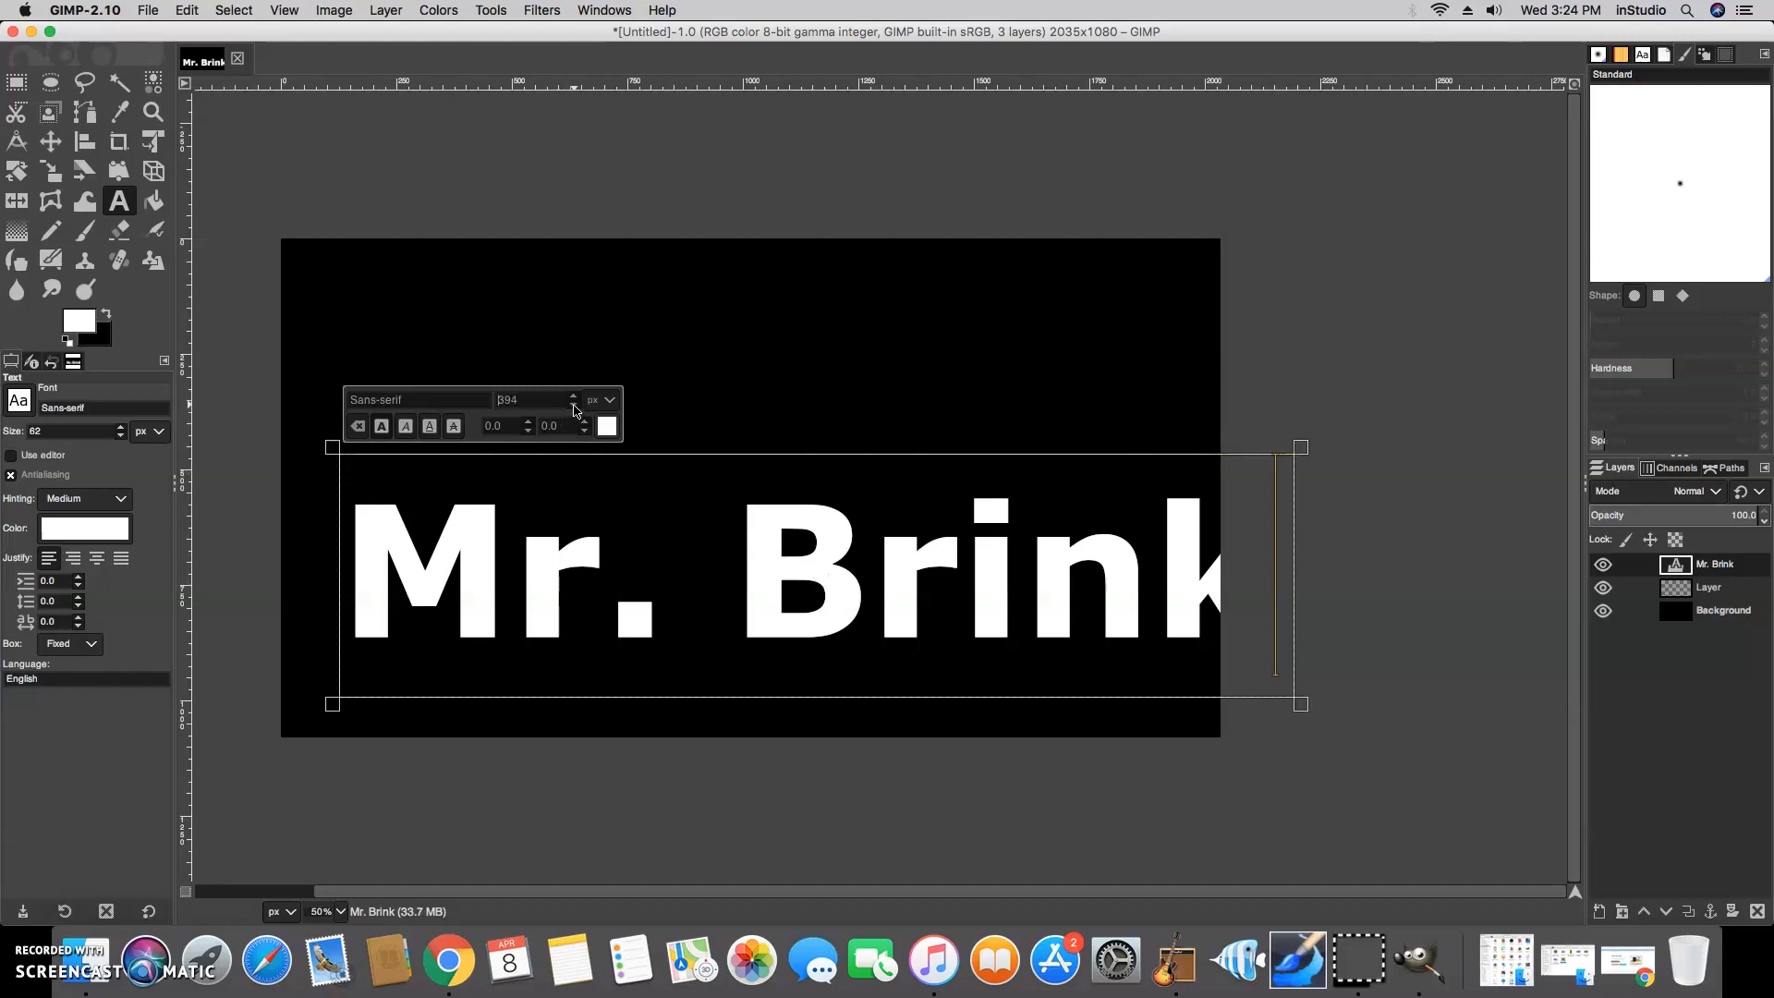
drag(356, 573, 1235, 601)
drag(578, 411, 574, 401)
click(709, 379)
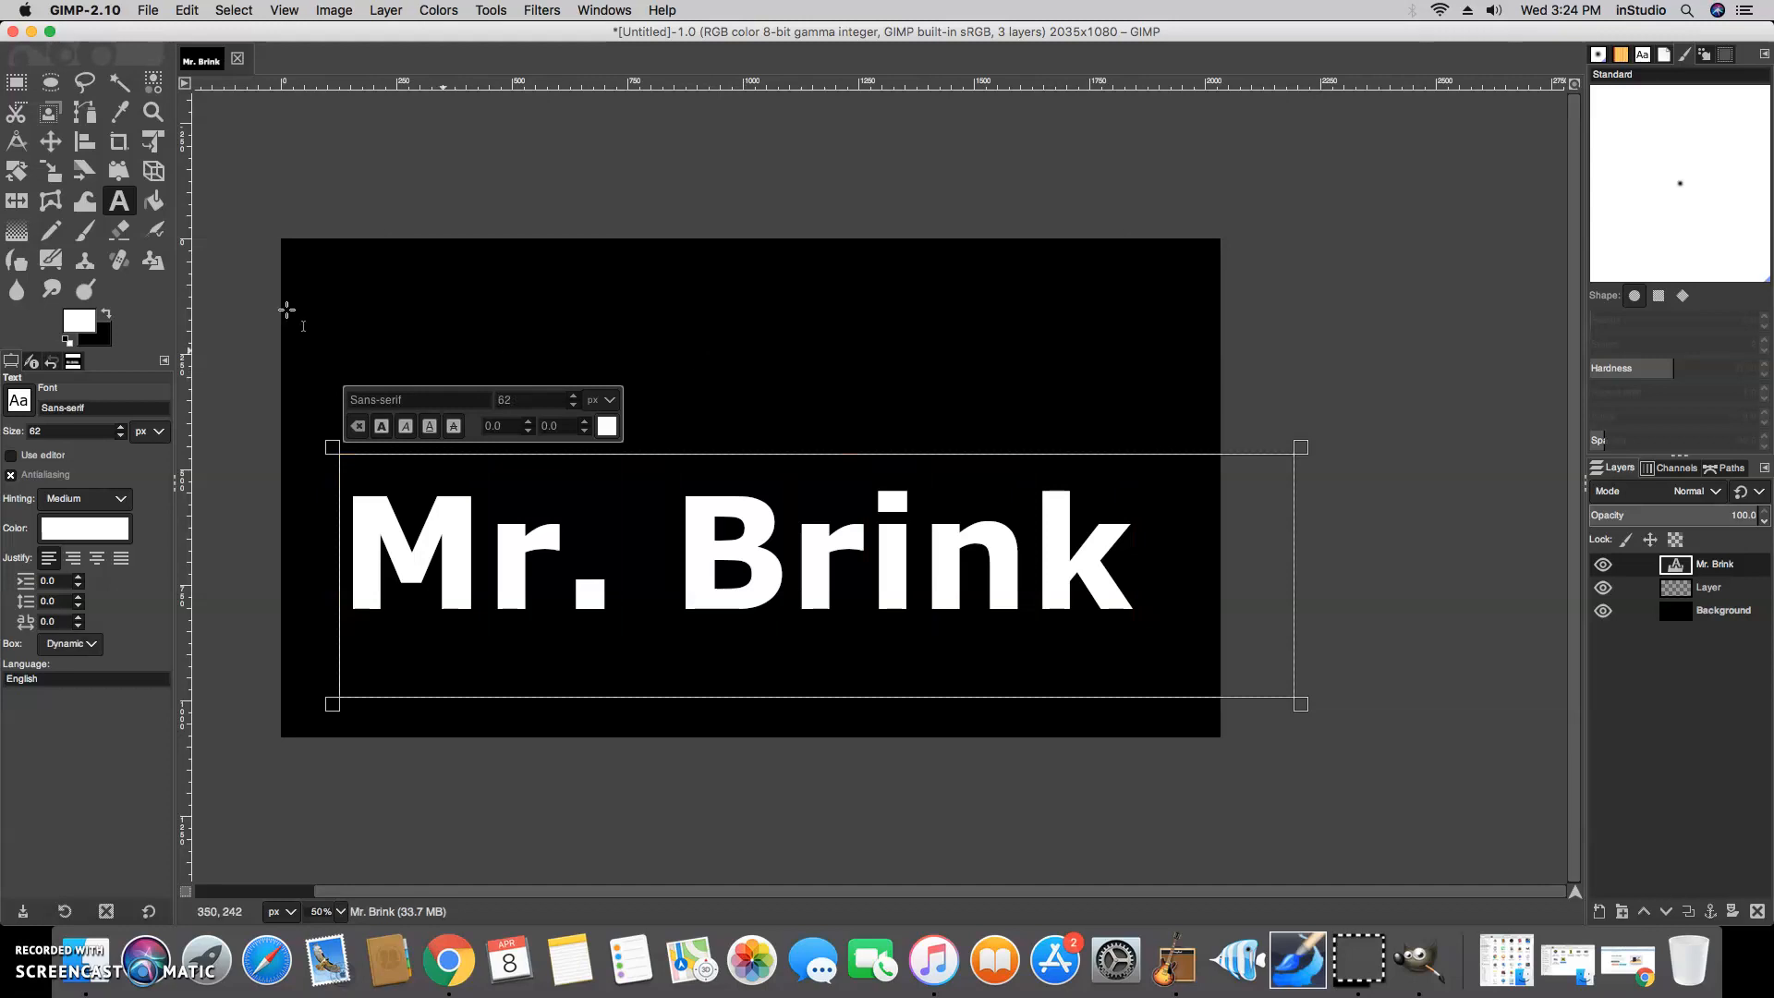
click(51, 141)
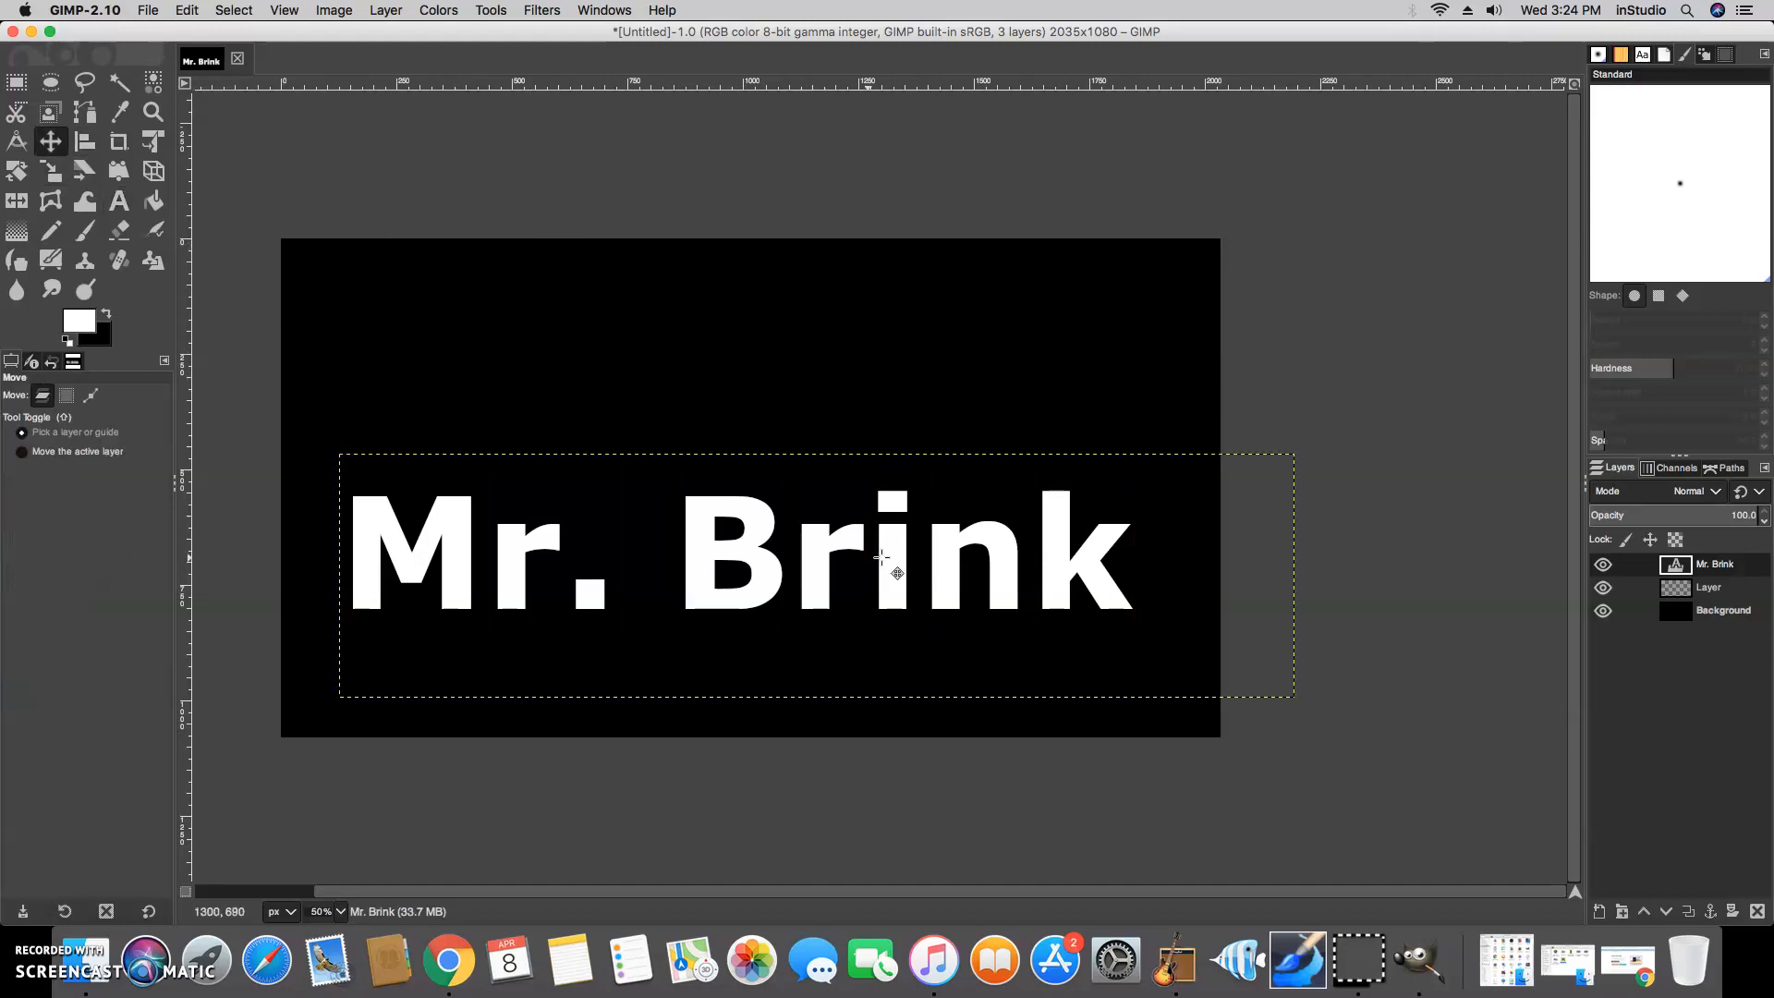
mouse_move(719, 572)
mouse_down()
mouse_move(707, 563)
mouse_move(718, 572)
mouse_up()
Delete the empty transparent layer between the text and the background.
click(1698, 590)
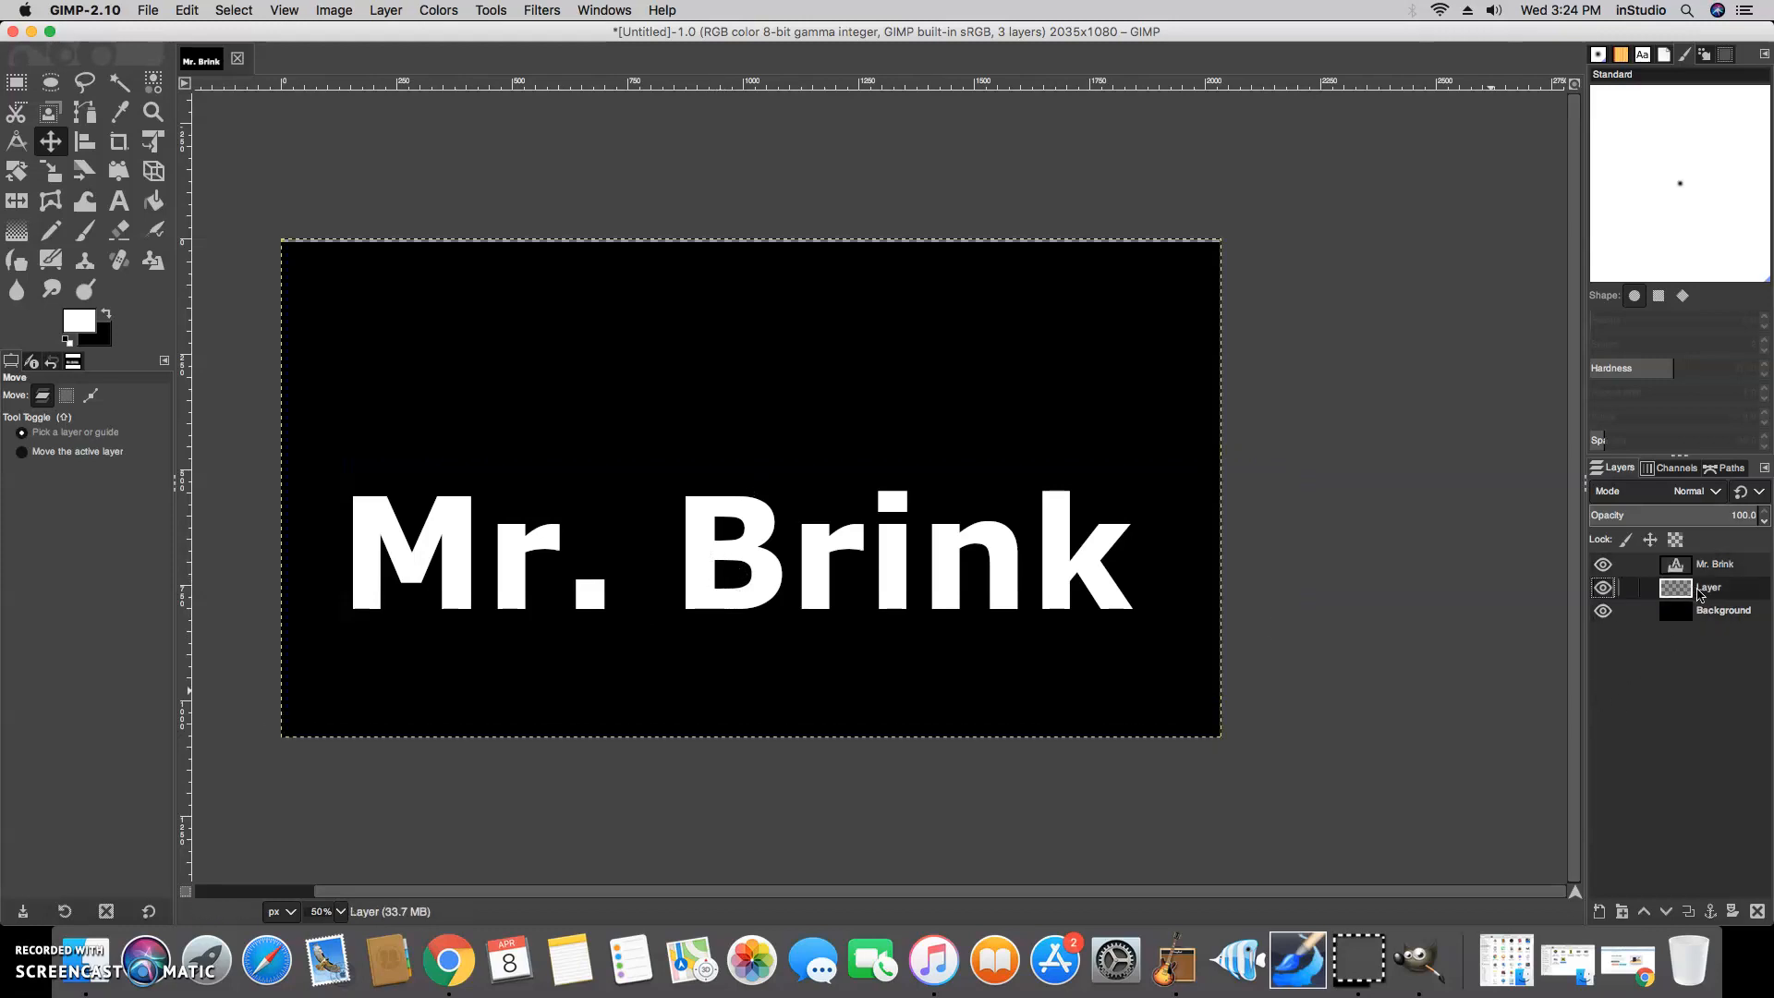
right_click(1698, 591)
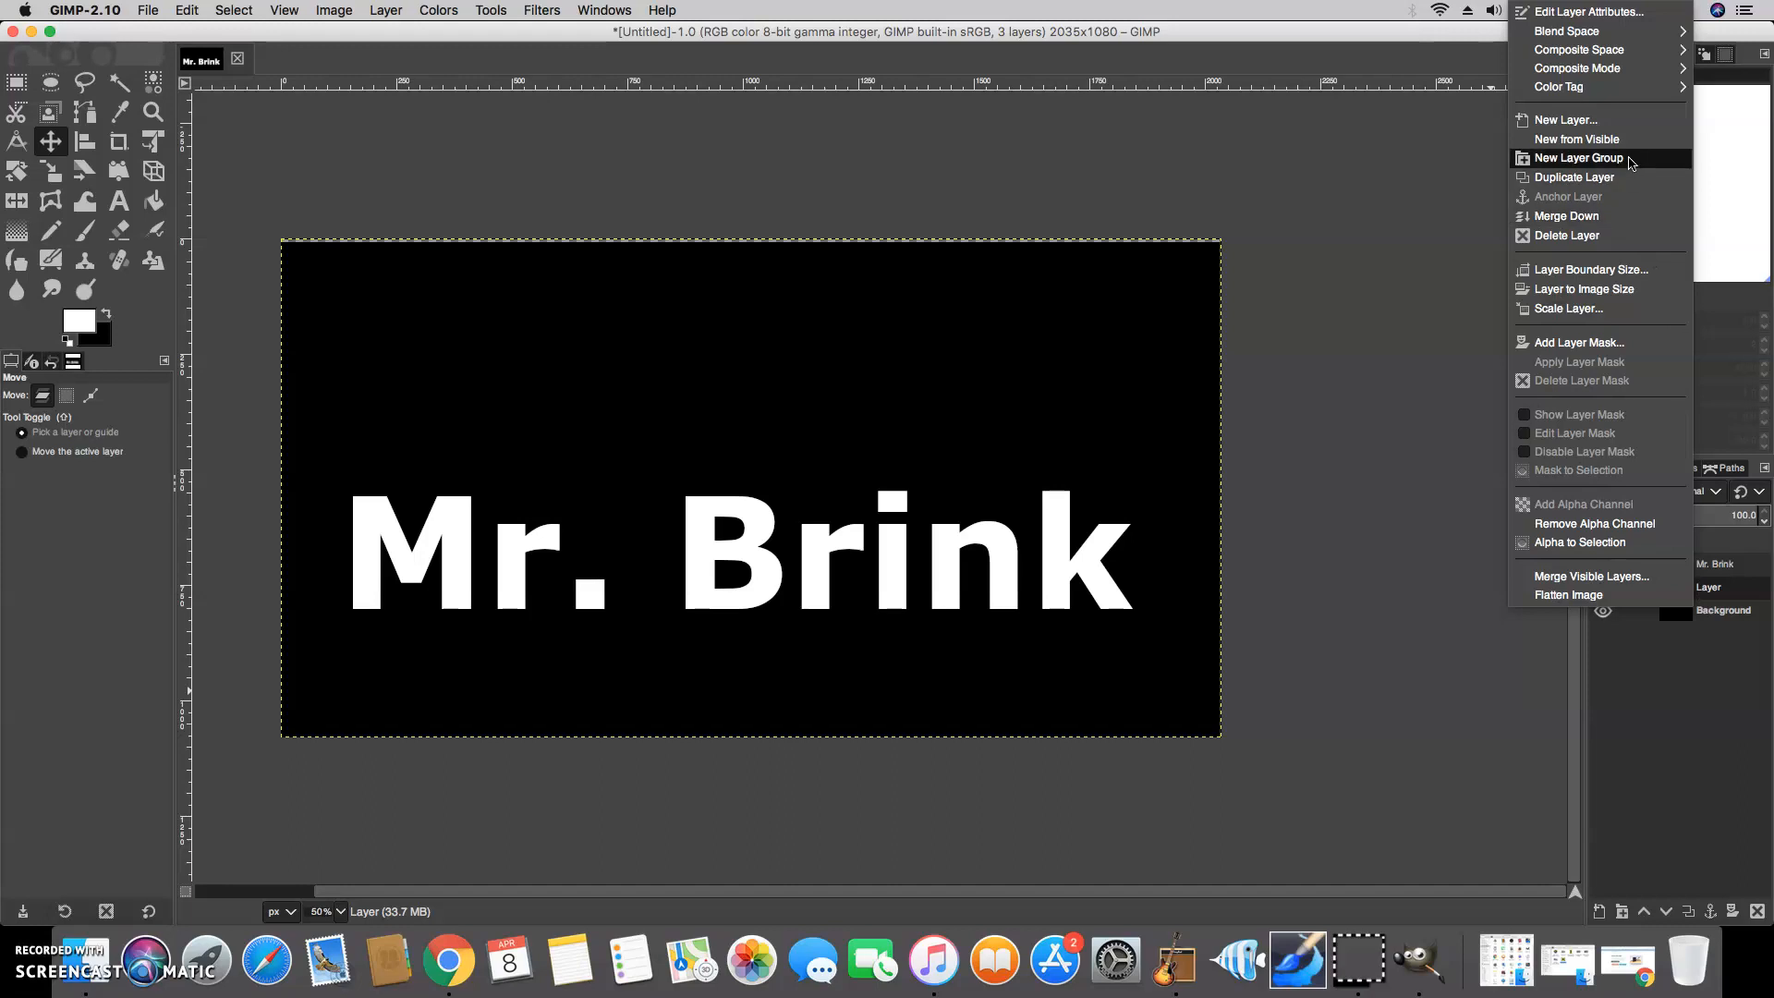
click(1586, 237)
Move the name text slightly down on the canvas and merge its layer down into the background.
click(1705, 569)
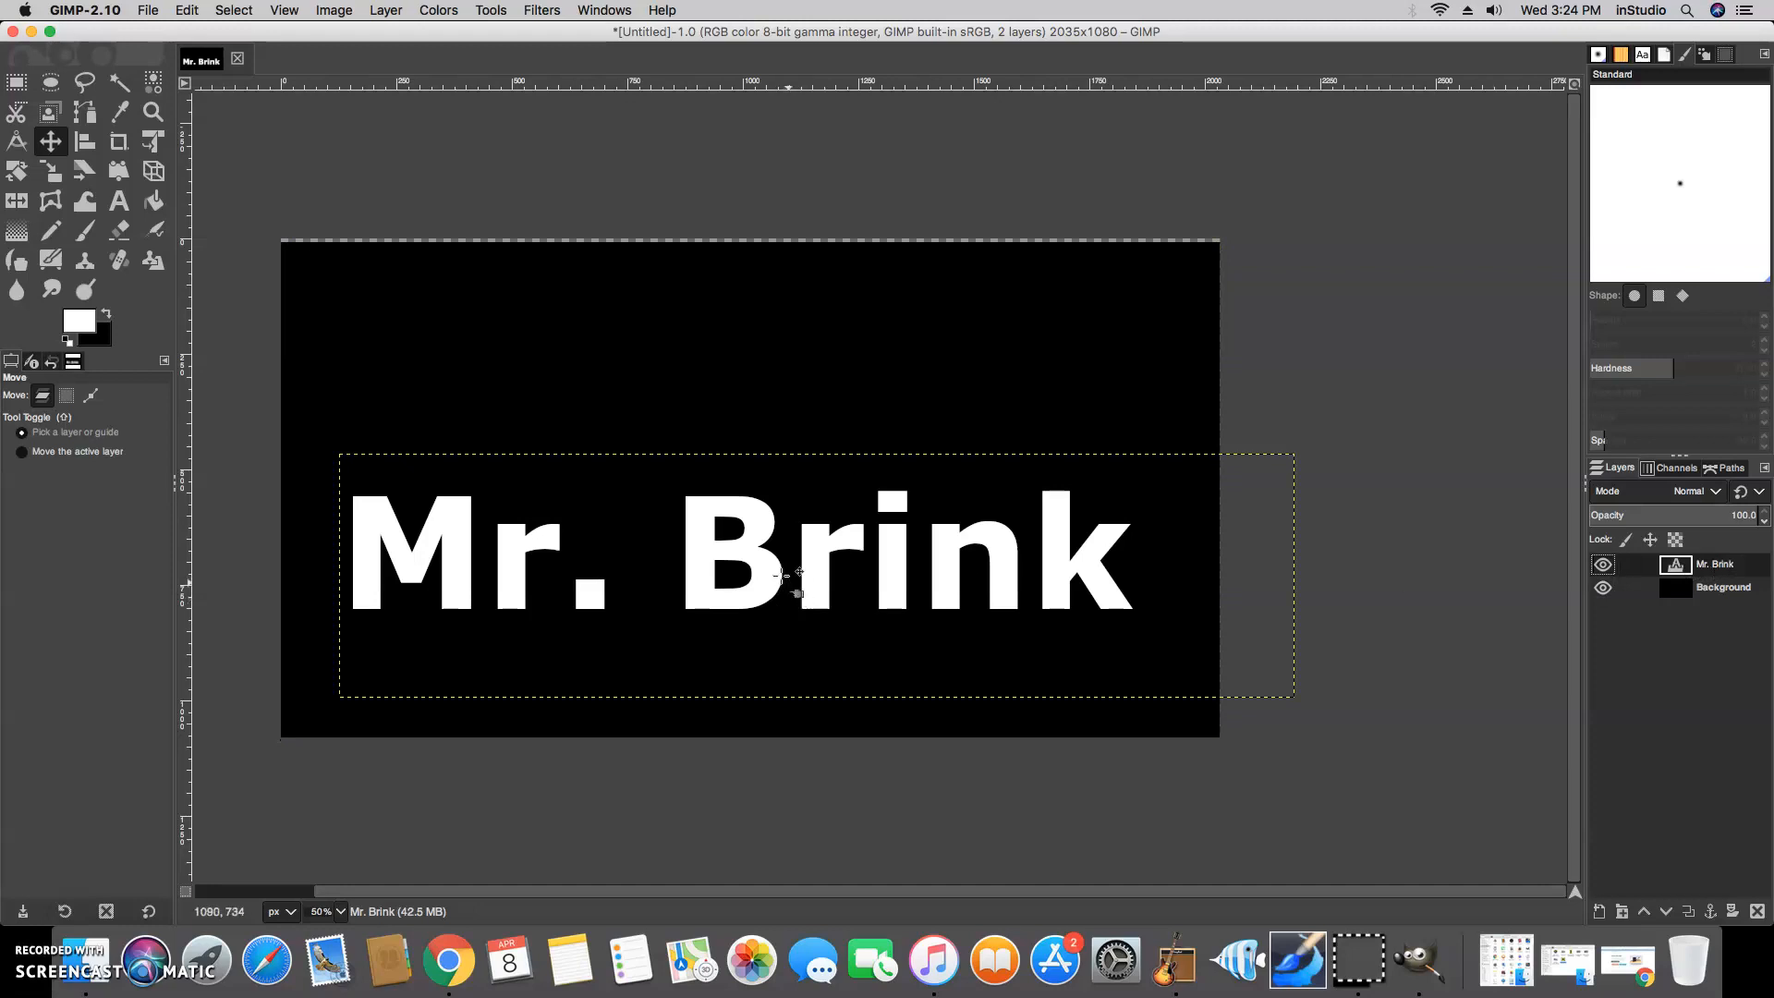
click(757, 562)
mouse_move(758, 562)
mouse_down()
mouse_move(721, 538)
mouse_move(750, 594)
mouse_up()
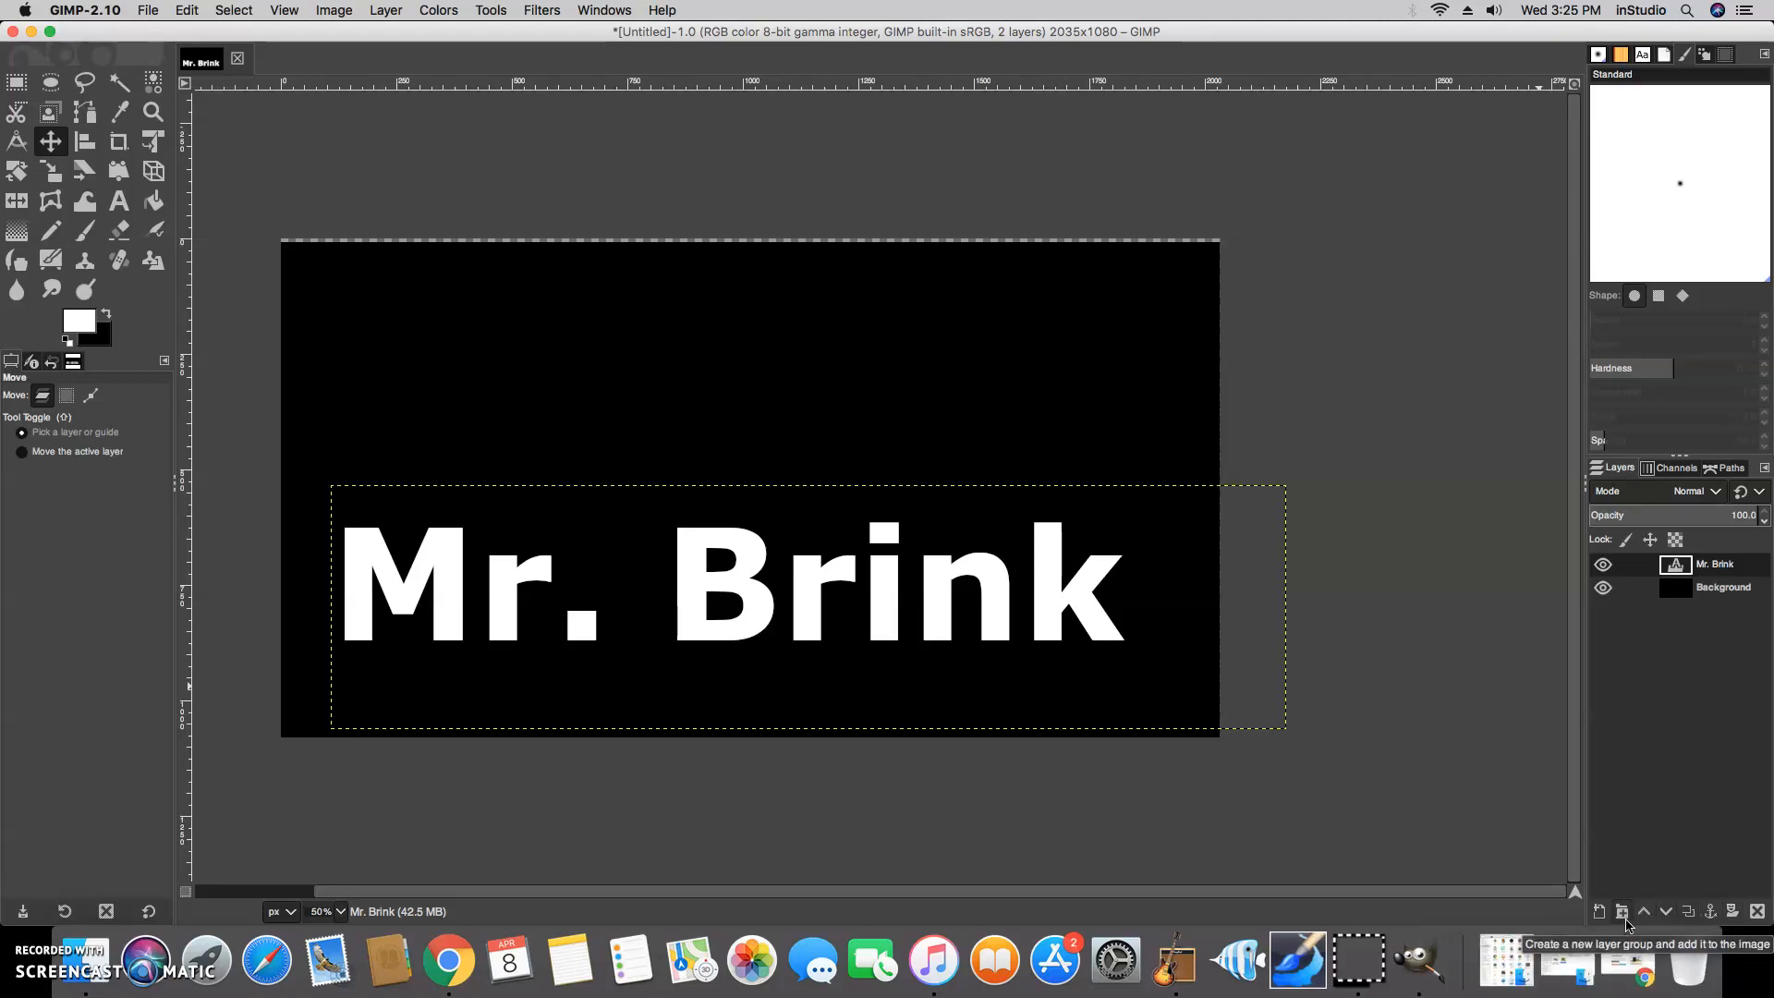
right_click(1647, 567)
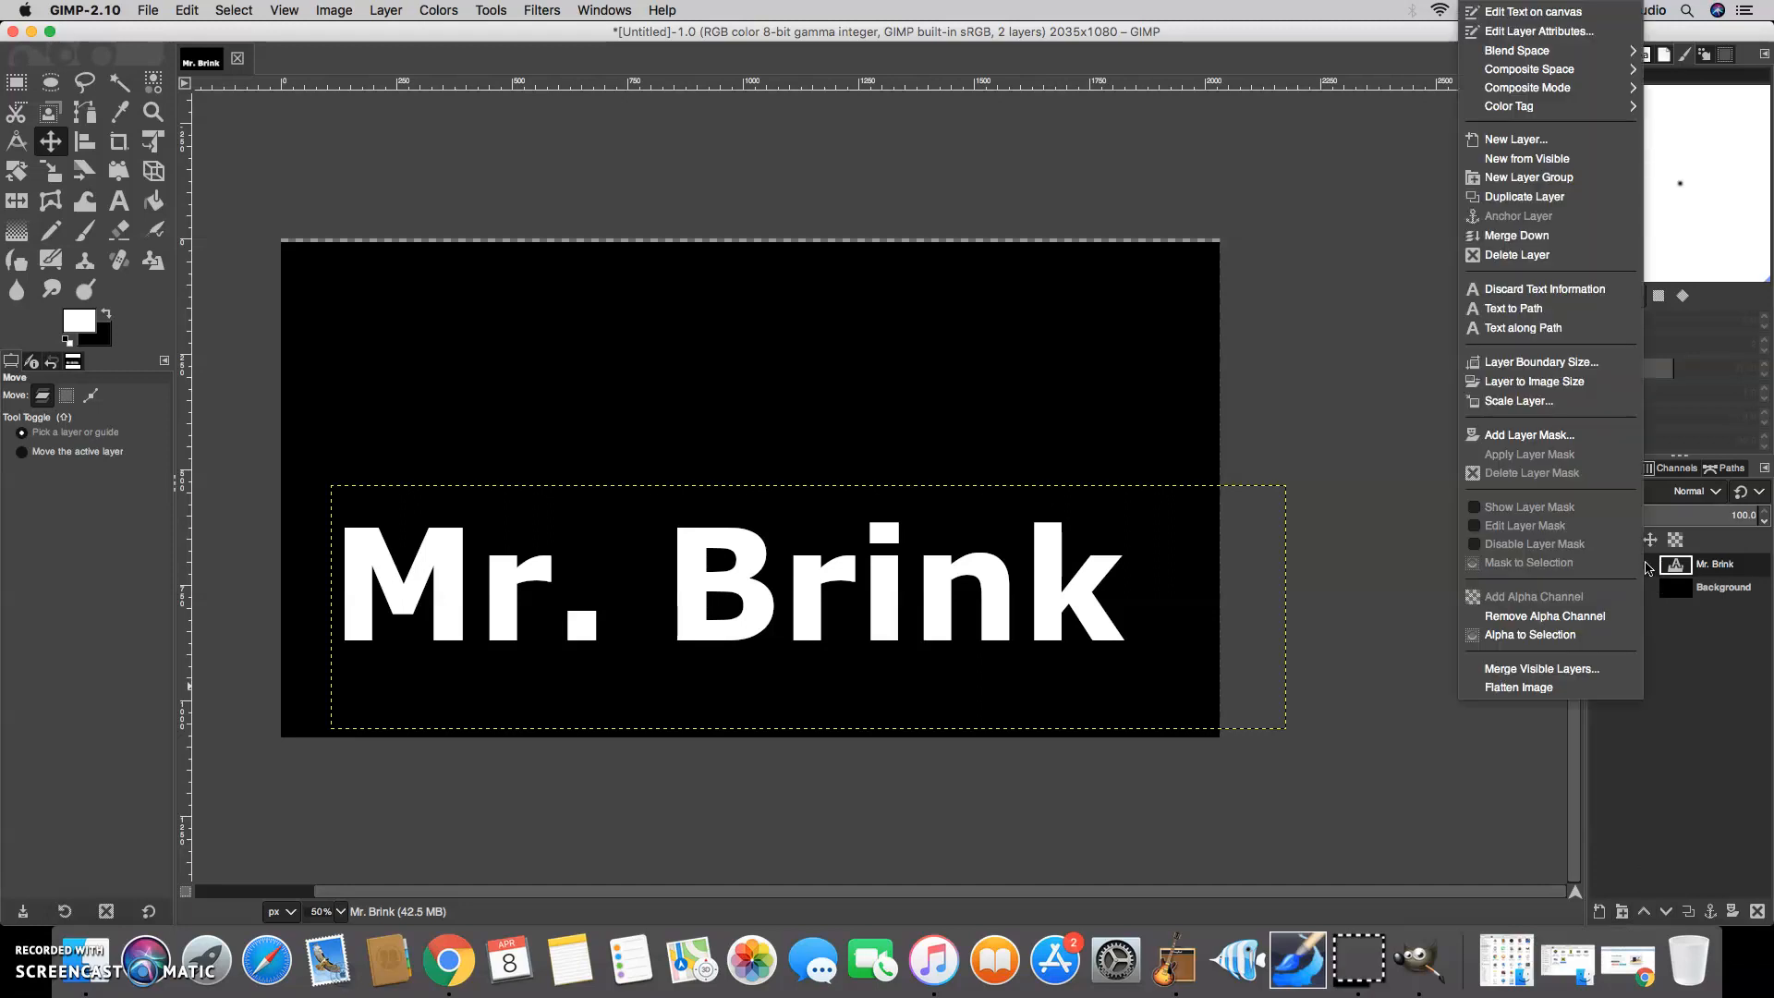
click(1532, 242)
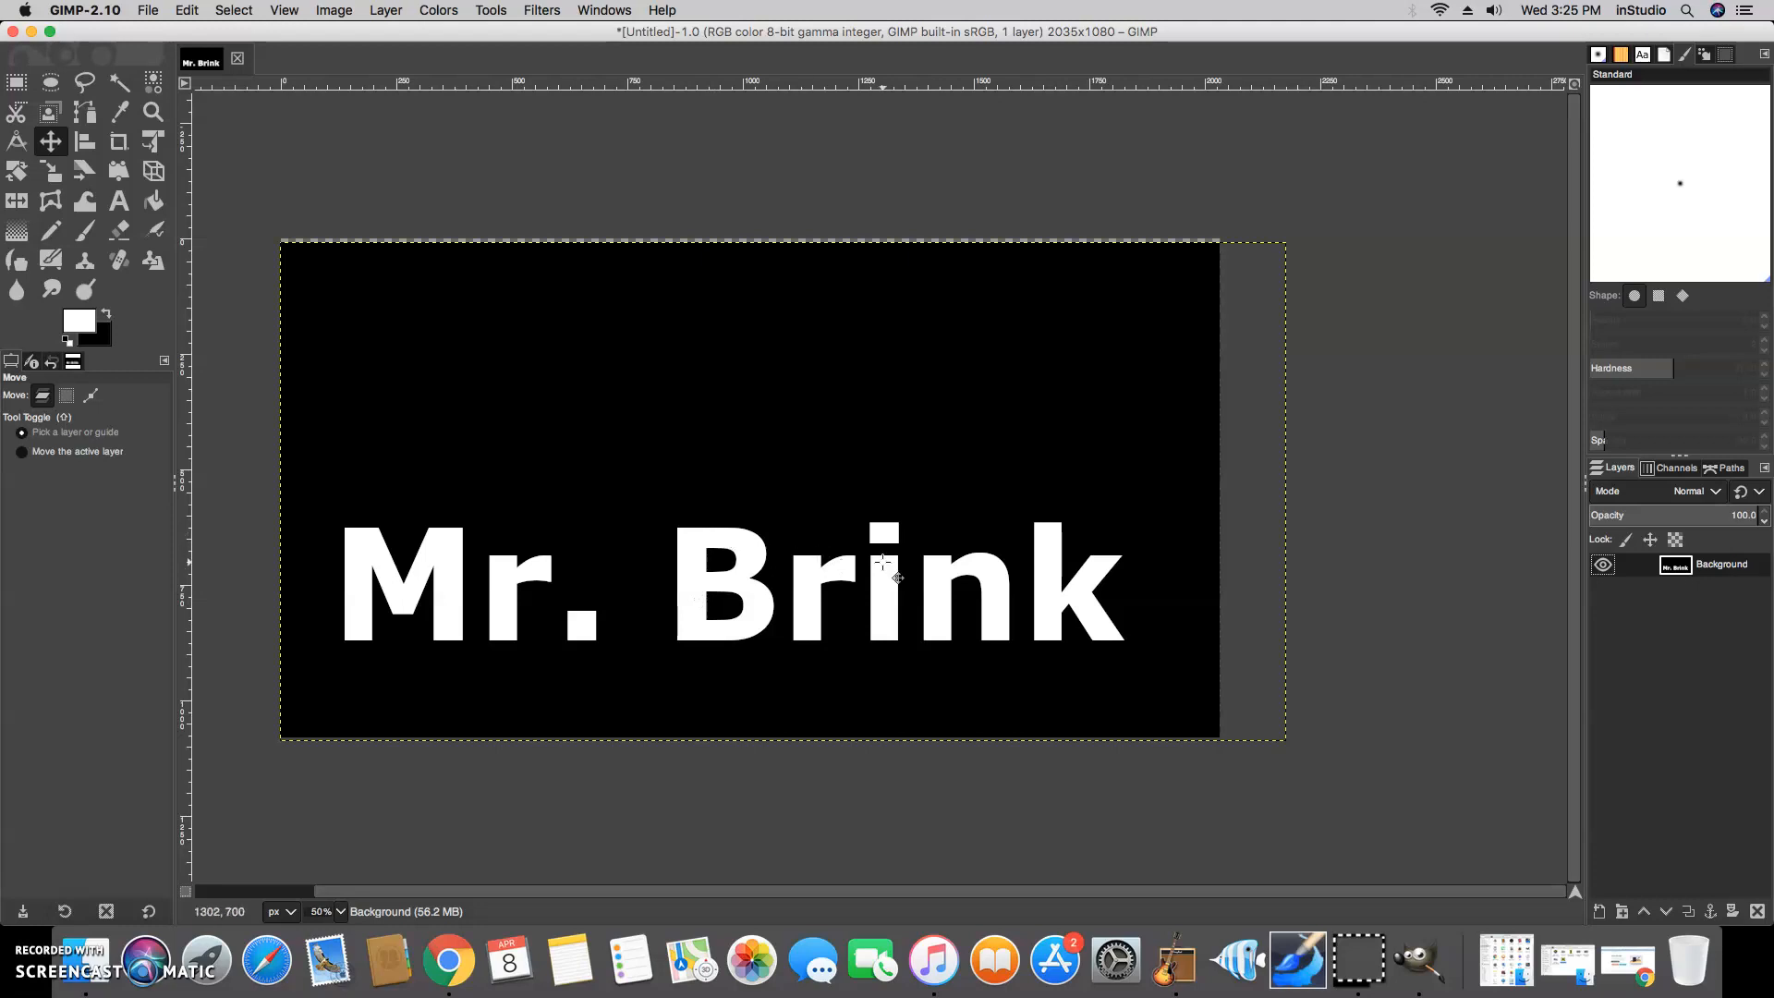
Set the Smudge tool size to 32 and smear the edges of all letters outward into short, ragged strands.
click(52, 293)
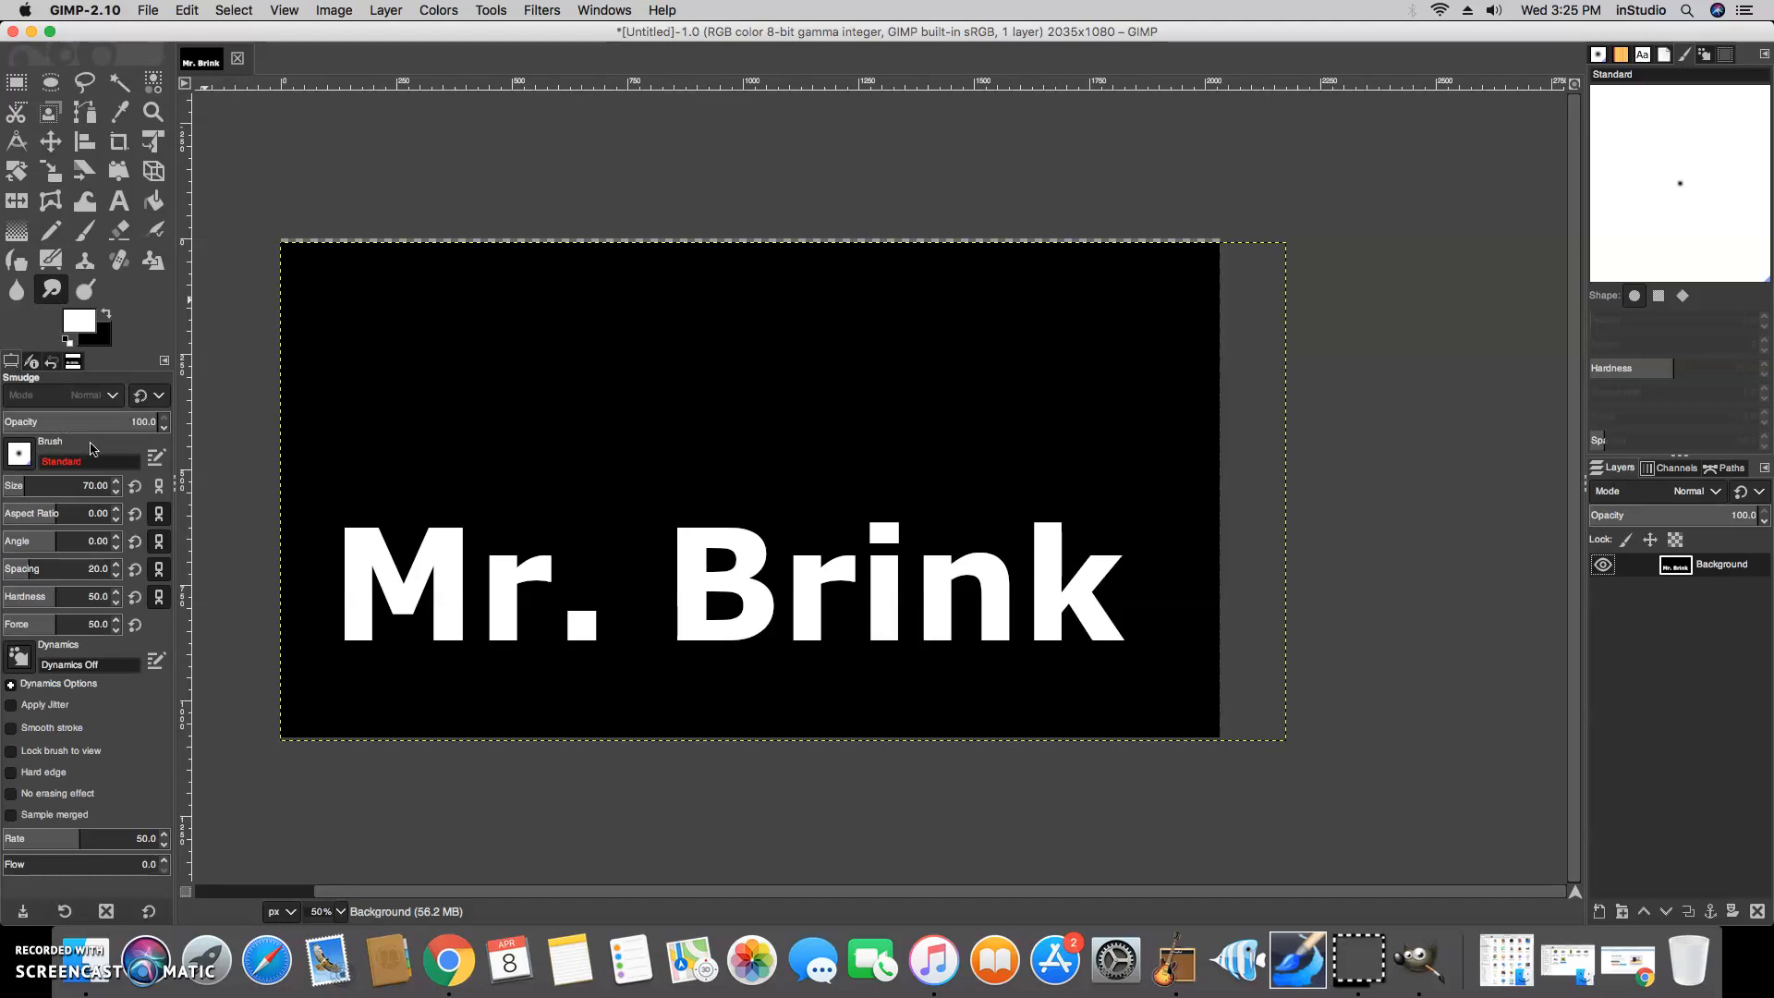
click(16, 484)
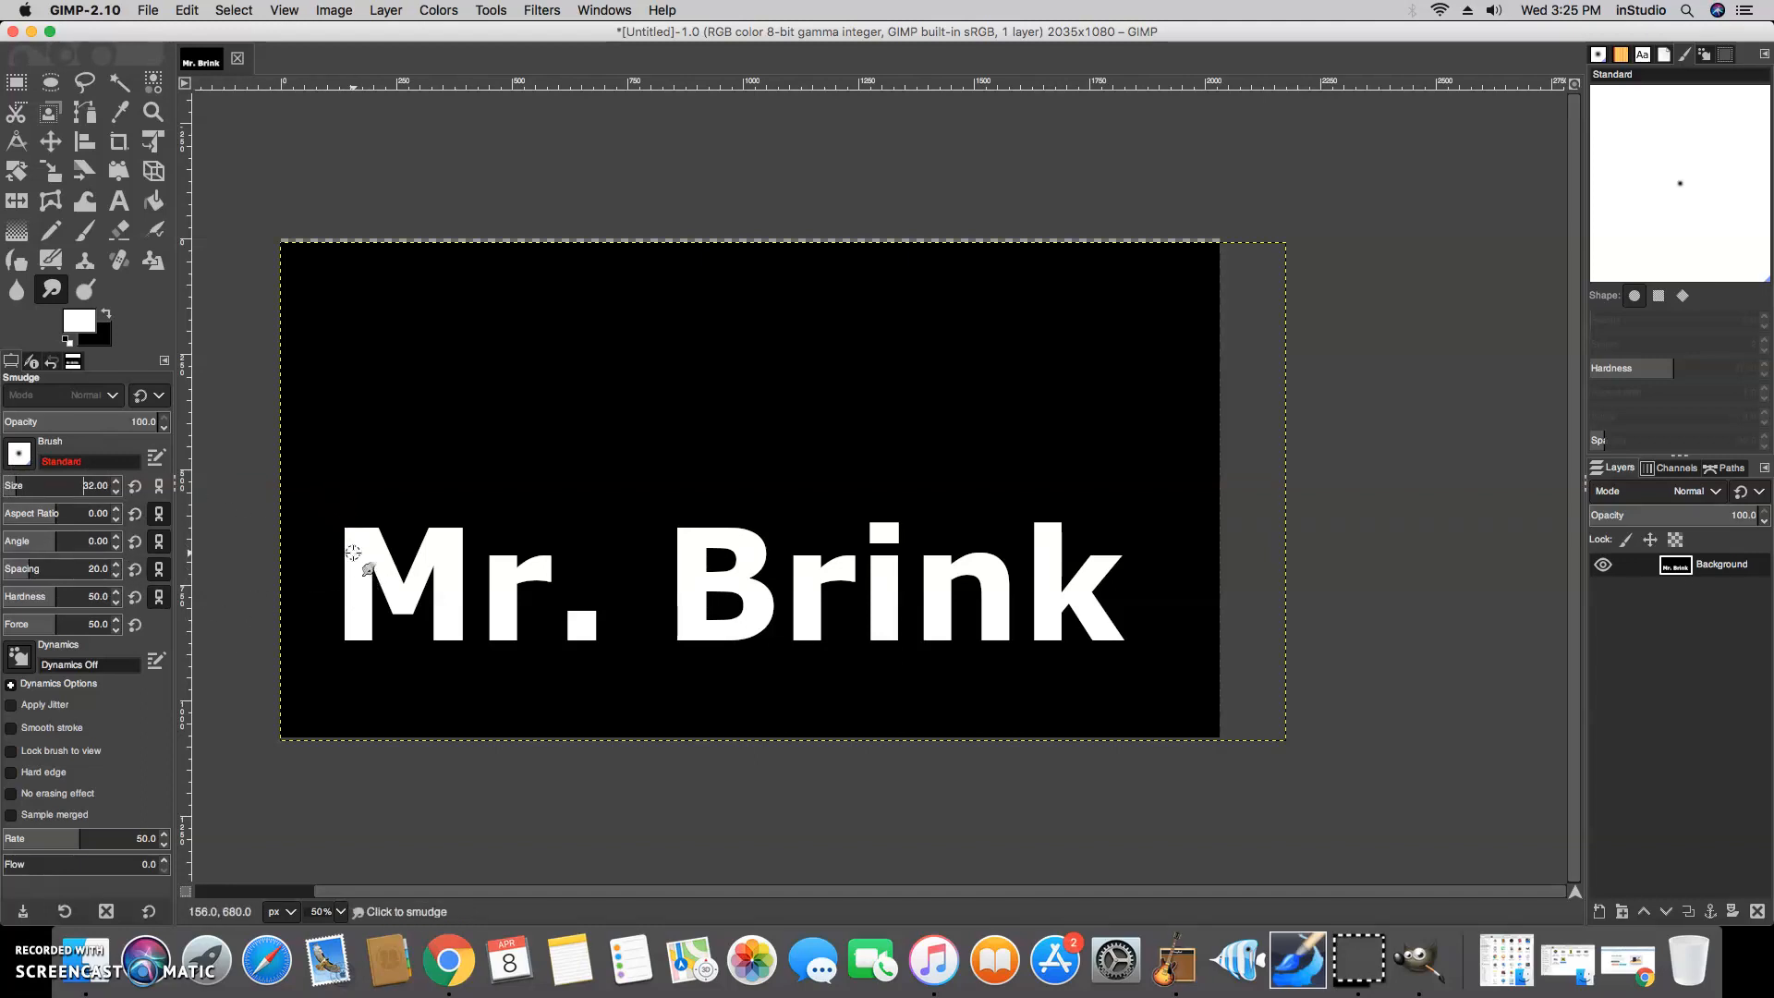
mouse_move(348, 531)
mouse_down()
mouse_move(362, 563)
mouse_move(363, 528)
mouse_move(362, 565)
mouse_move(352, 545)
mouse_move(335, 553)
mouse_move(359, 601)
mouse_move(343, 602)
mouse_move(344, 652)
mouse_move(373, 577)
mouse_move(366, 500)
mouse_move(351, 629)
mouse_move(397, 510)
mouse_move(381, 577)
mouse_move(420, 513)
mouse_move(384, 570)
mouse_move(395, 549)
mouse_move(393, 595)
mouse_move(415, 586)
mouse_move(388, 595)
mouse_move(398, 606)
mouse_move(436, 531)
mouse_move(441, 552)
mouse_move(436, 522)
mouse_move(435, 561)
mouse_move(473, 519)
mouse_move(426, 595)
mouse_move(467, 555)
mouse_move(427, 620)
mouse_move(451, 606)
mouse_move(433, 647)
mouse_move(431, 615)
mouse_move(457, 628)
mouse_move(466, 578)
mouse_move(430, 526)
mouse_move(416, 540)
mouse_move(435, 565)
mouse_move(375, 522)
mouse_move(332, 587)
mouse_move(353, 645)
mouse_move(379, 591)
mouse_move(445, 648)
mouse_move(467, 637)
mouse_move(456, 535)
mouse_move(411, 588)
mouse_move(416, 628)
mouse_move(389, 603)
mouse_up()
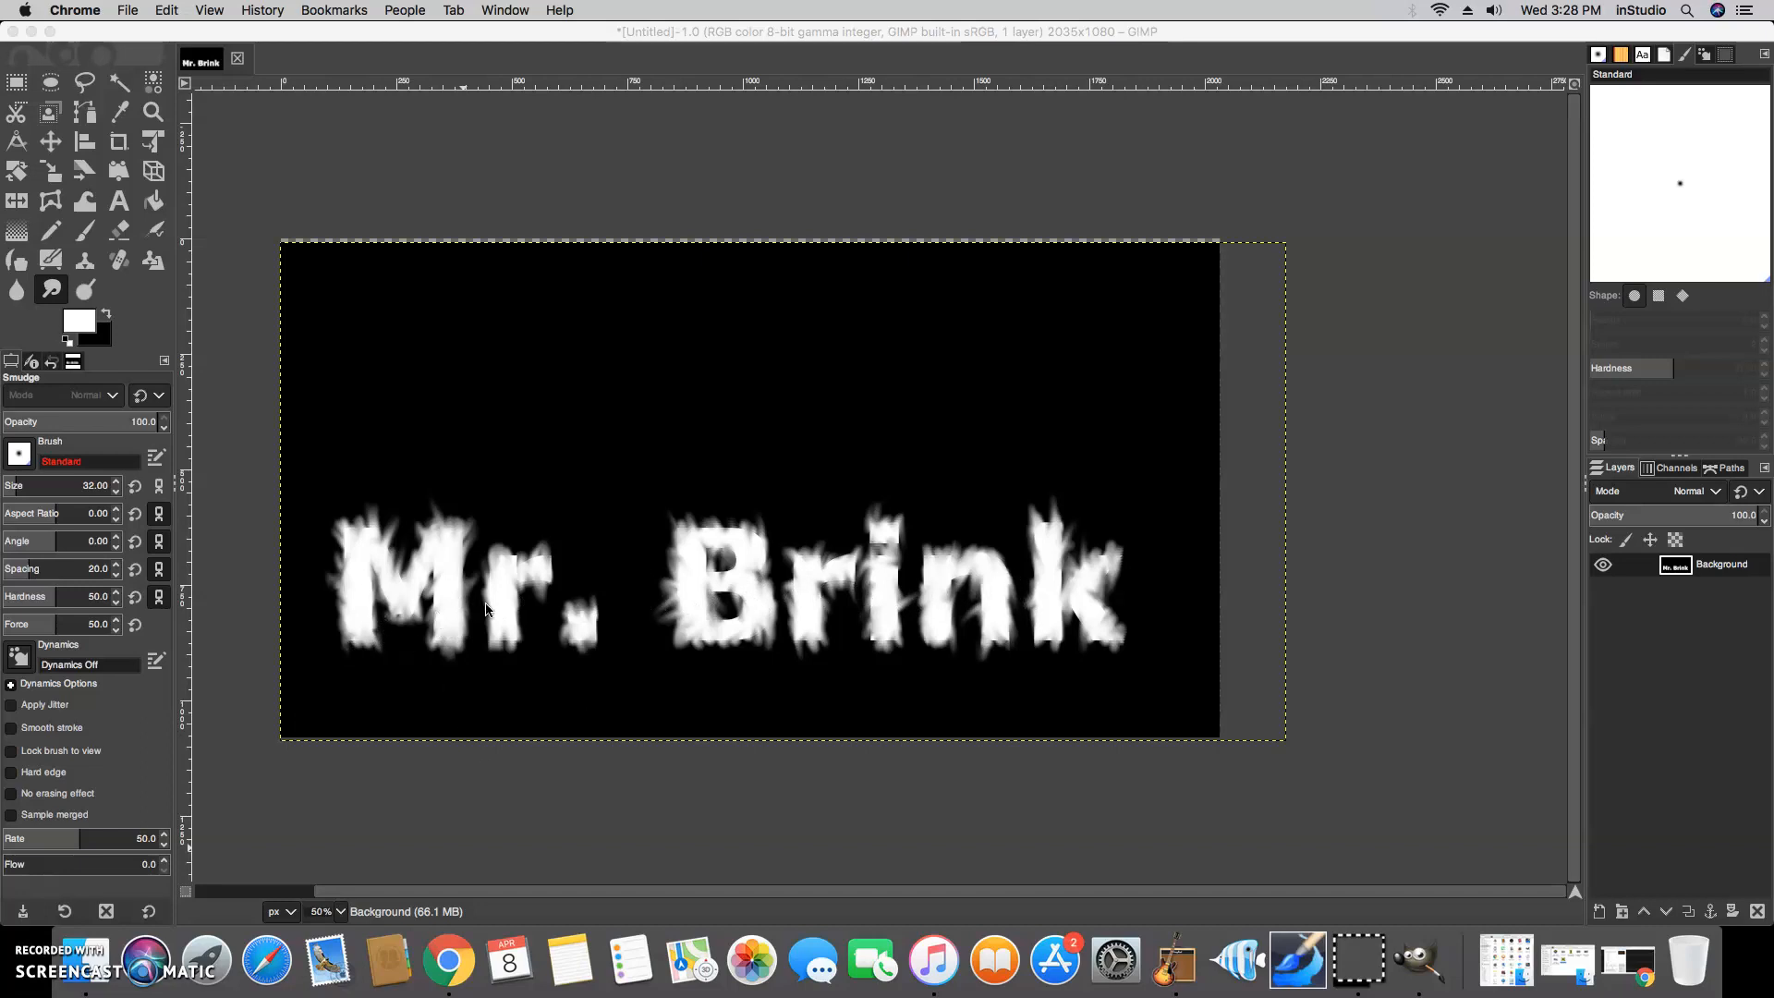
Smudge longer upward strokes from the tops of the letters to form flame tips across the name.
click(513, 573)
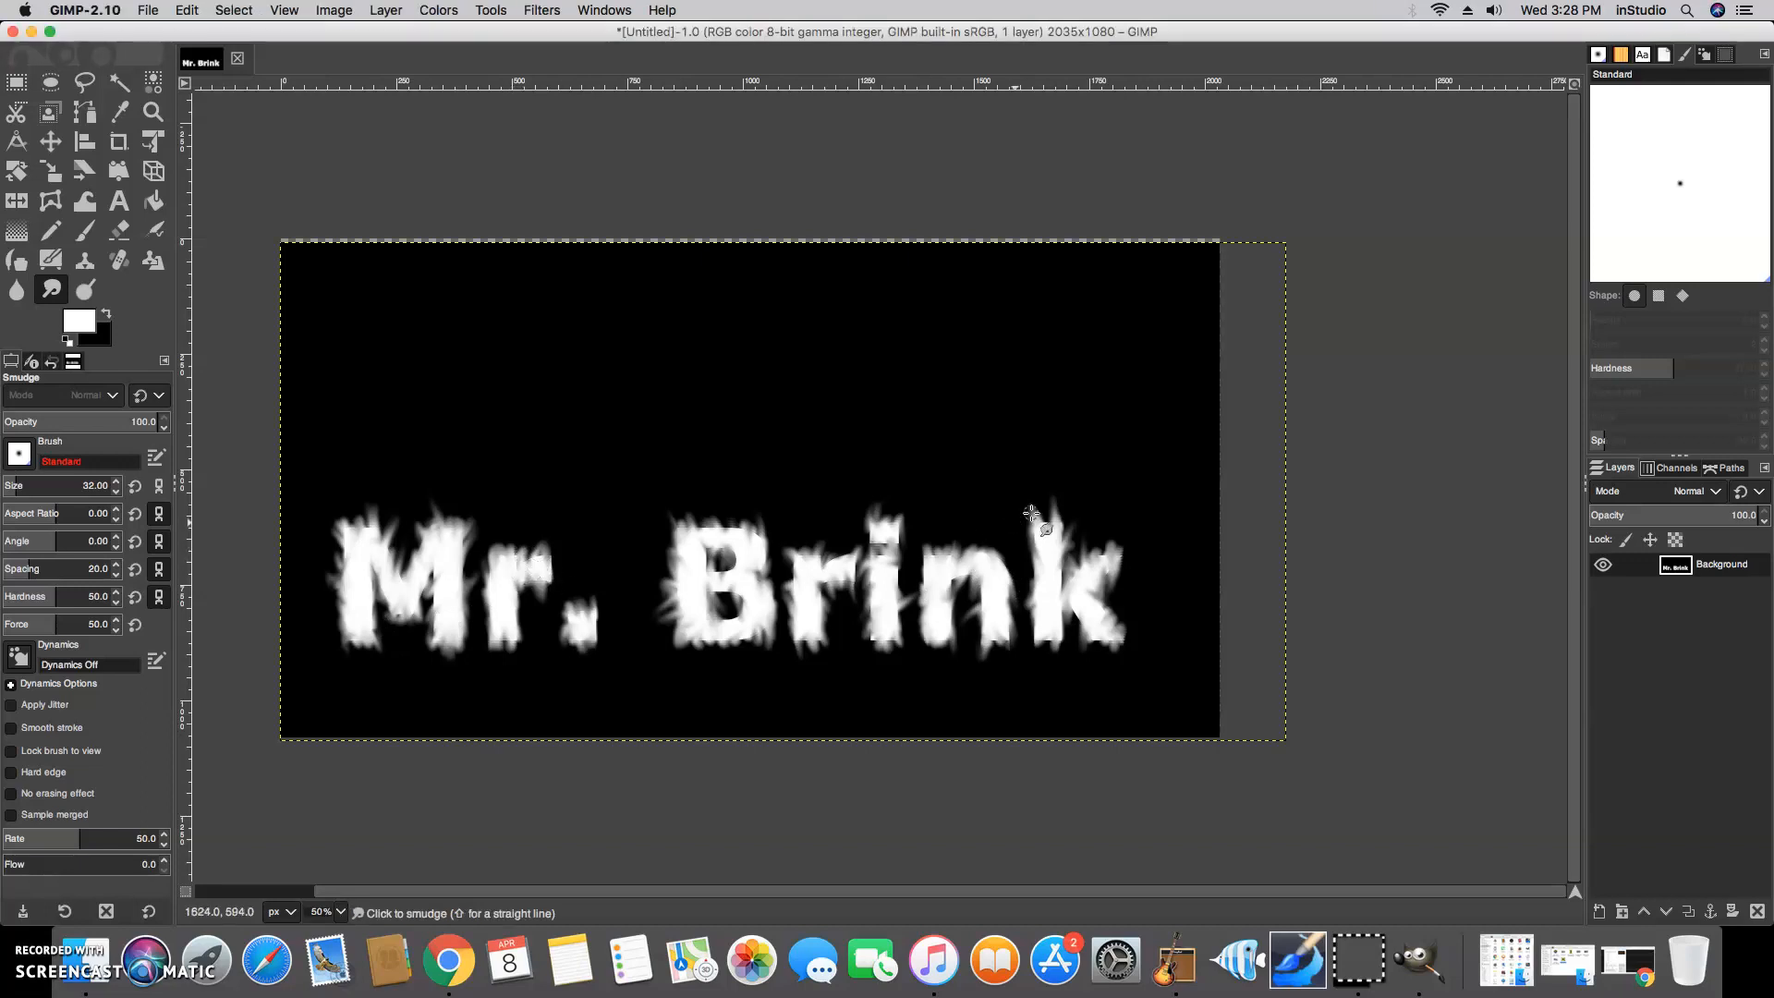
drag(1044, 526, 1047, 477)
mouse_move(1049, 540)
mouse_down()
mouse_move(1047, 487)
mouse_move(1044, 561)
mouse_move(1044, 464)
mouse_up()
mouse_move(1086, 565)
mouse_down()
mouse_move(1086, 512)
mouse_move(1094, 571)
mouse_move(1081, 535)
mouse_move(1105, 566)
mouse_move(1101, 525)
mouse_move(1110, 556)
mouse_move(1107, 513)
mouse_move(1100, 581)
mouse_move(1090, 492)
mouse_move(1060, 541)
mouse_move(1076, 456)
mouse_up()
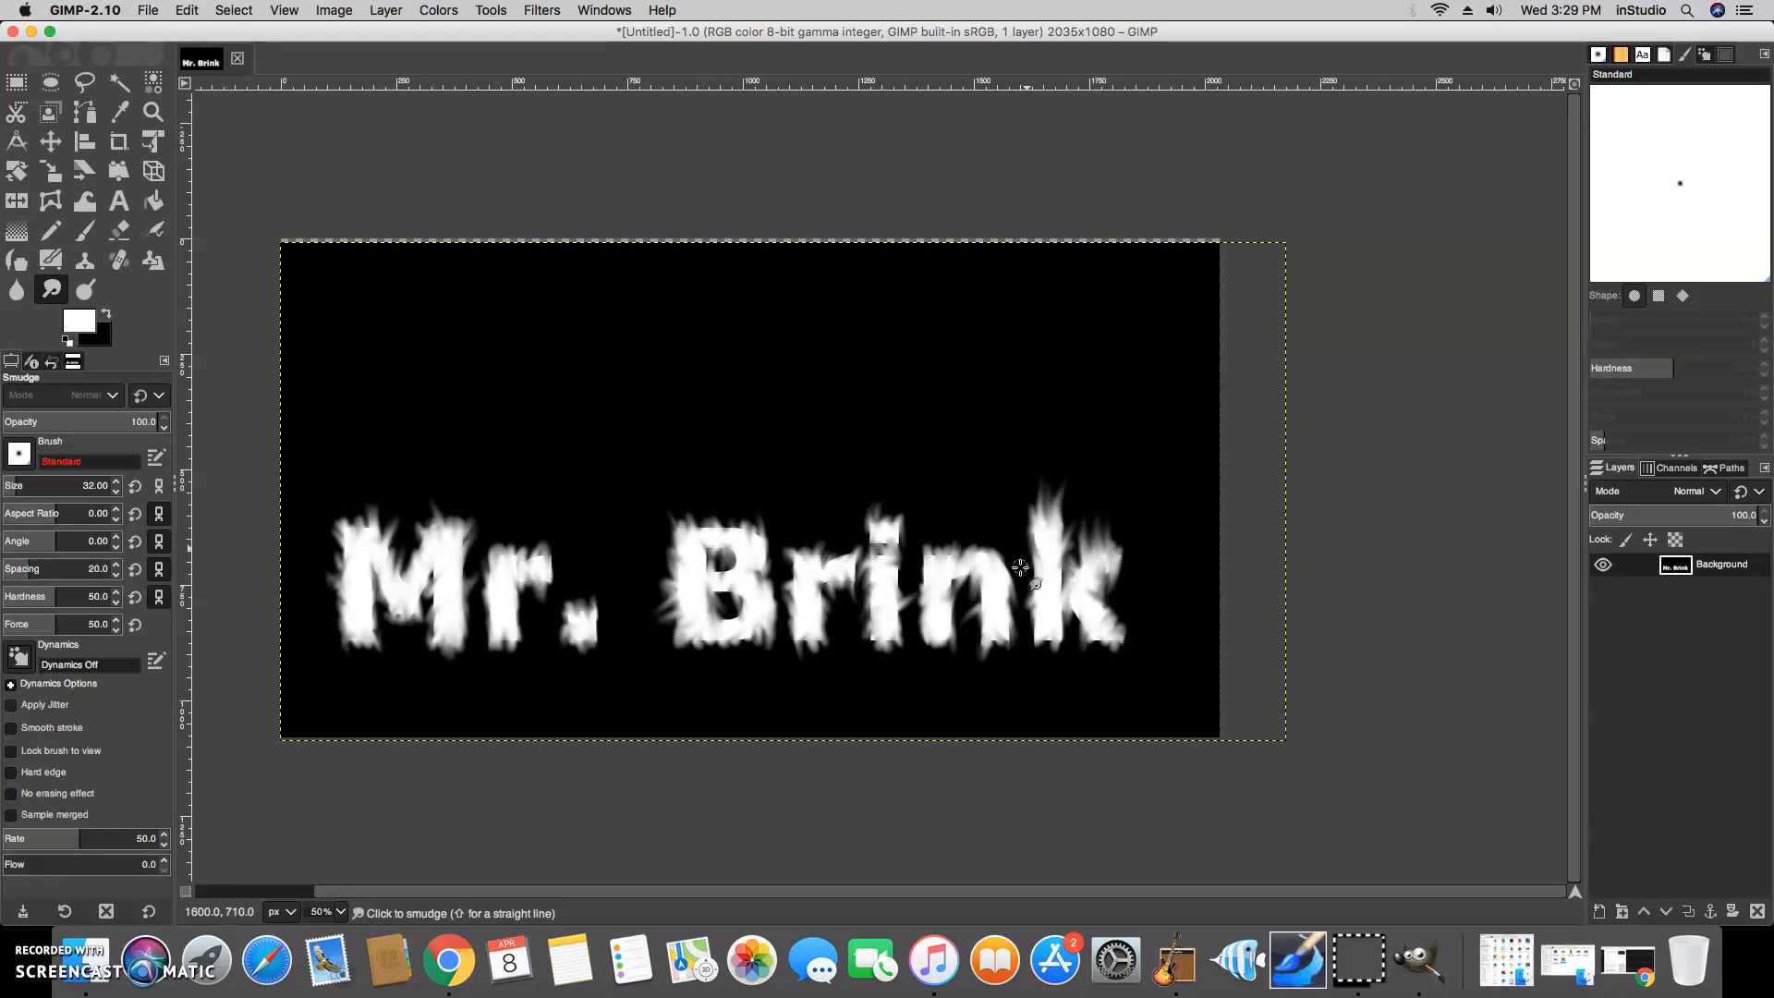
mouse_move(1042, 543)
mouse_down()
mouse_move(1009, 488)
mouse_move(1036, 591)
mouse_move(1032, 525)
mouse_move(1047, 543)
mouse_move(1081, 503)
mouse_up()
mouse_move(1099, 563)
mouse_down()
mouse_move(1092, 584)
mouse_move(1105, 543)
mouse_move(1134, 550)
mouse_up()
mouse_move(988, 566)
mouse_down()
mouse_move(970, 511)
mouse_move(977, 556)
mouse_move(959, 518)
mouse_move(949, 573)
mouse_move(961, 540)
mouse_move(937, 560)
mouse_move(937, 530)
mouse_move(936, 564)
mouse_move(914, 524)
mouse_move(925, 578)
mouse_move(946, 520)
mouse_move(940, 617)
mouse_move(957, 524)
mouse_move(980, 579)
mouse_move(997, 537)
mouse_move(1016, 605)
mouse_move(1010, 511)
mouse_move(1017, 597)
mouse_move(987, 518)
mouse_up()
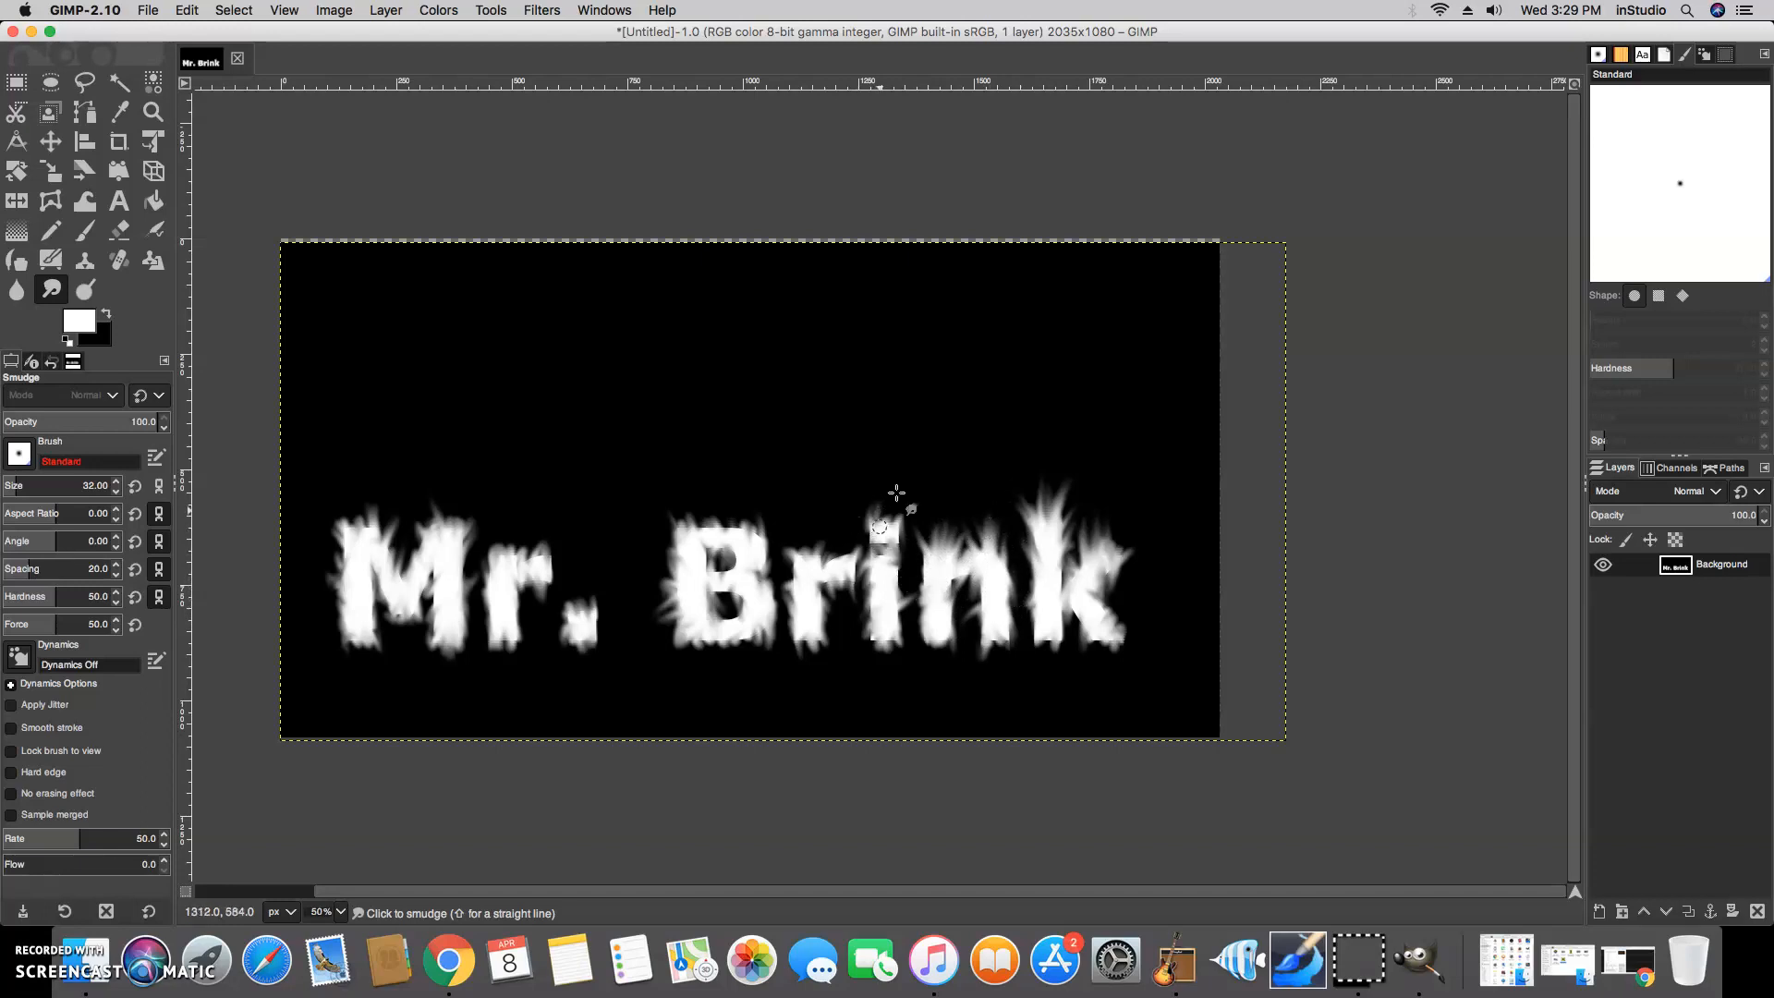
mouse_move(870, 545)
mouse_down()
mouse_move(878, 480)
mouse_move(903, 487)
mouse_move(881, 504)
mouse_move(878, 482)
mouse_up()
mouse_move(844, 569)
mouse_down()
mouse_move(859, 543)
mouse_move(840, 552)
mouse_move(838, 504)
mouse_up()
mouse_move(812, 571)
mouse_down()
mouse_move(810, 503)
mouse_move(802, 528)
mouse_up()
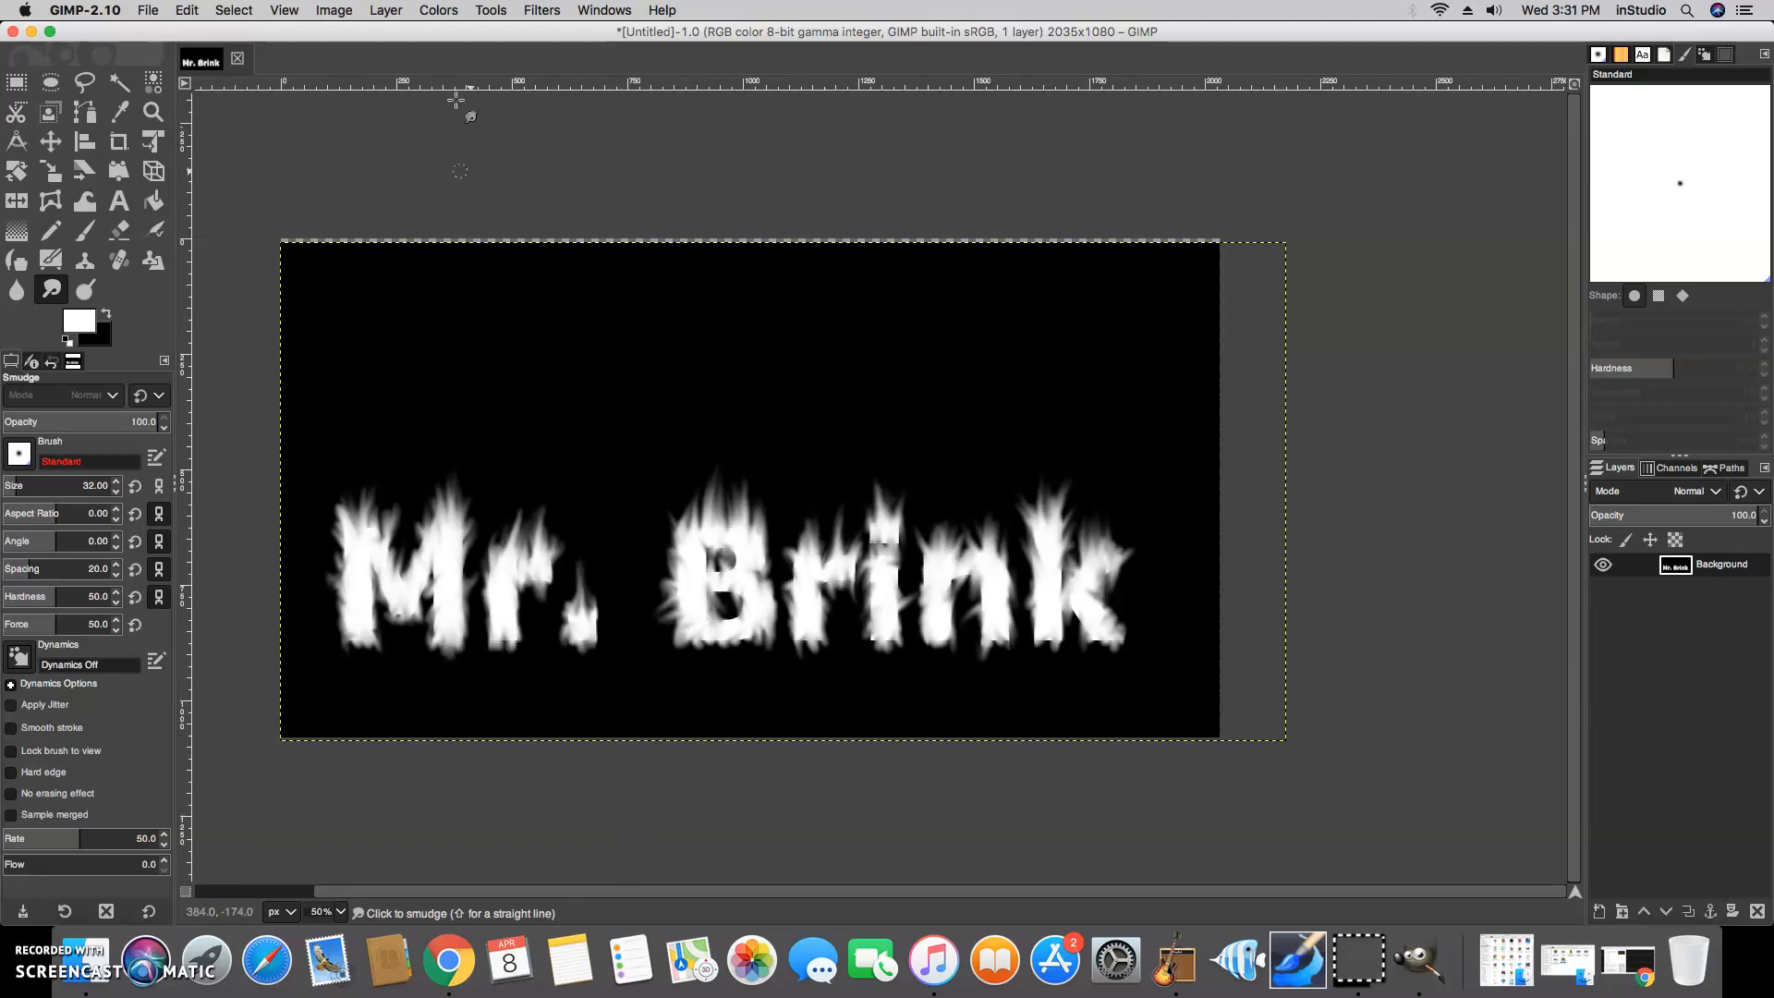
Use Color Balance on the shadows with Cyan-Red at 100, Magenta-Green at 29.2 and Yellow-Blue at about -31.
click(440, 11)
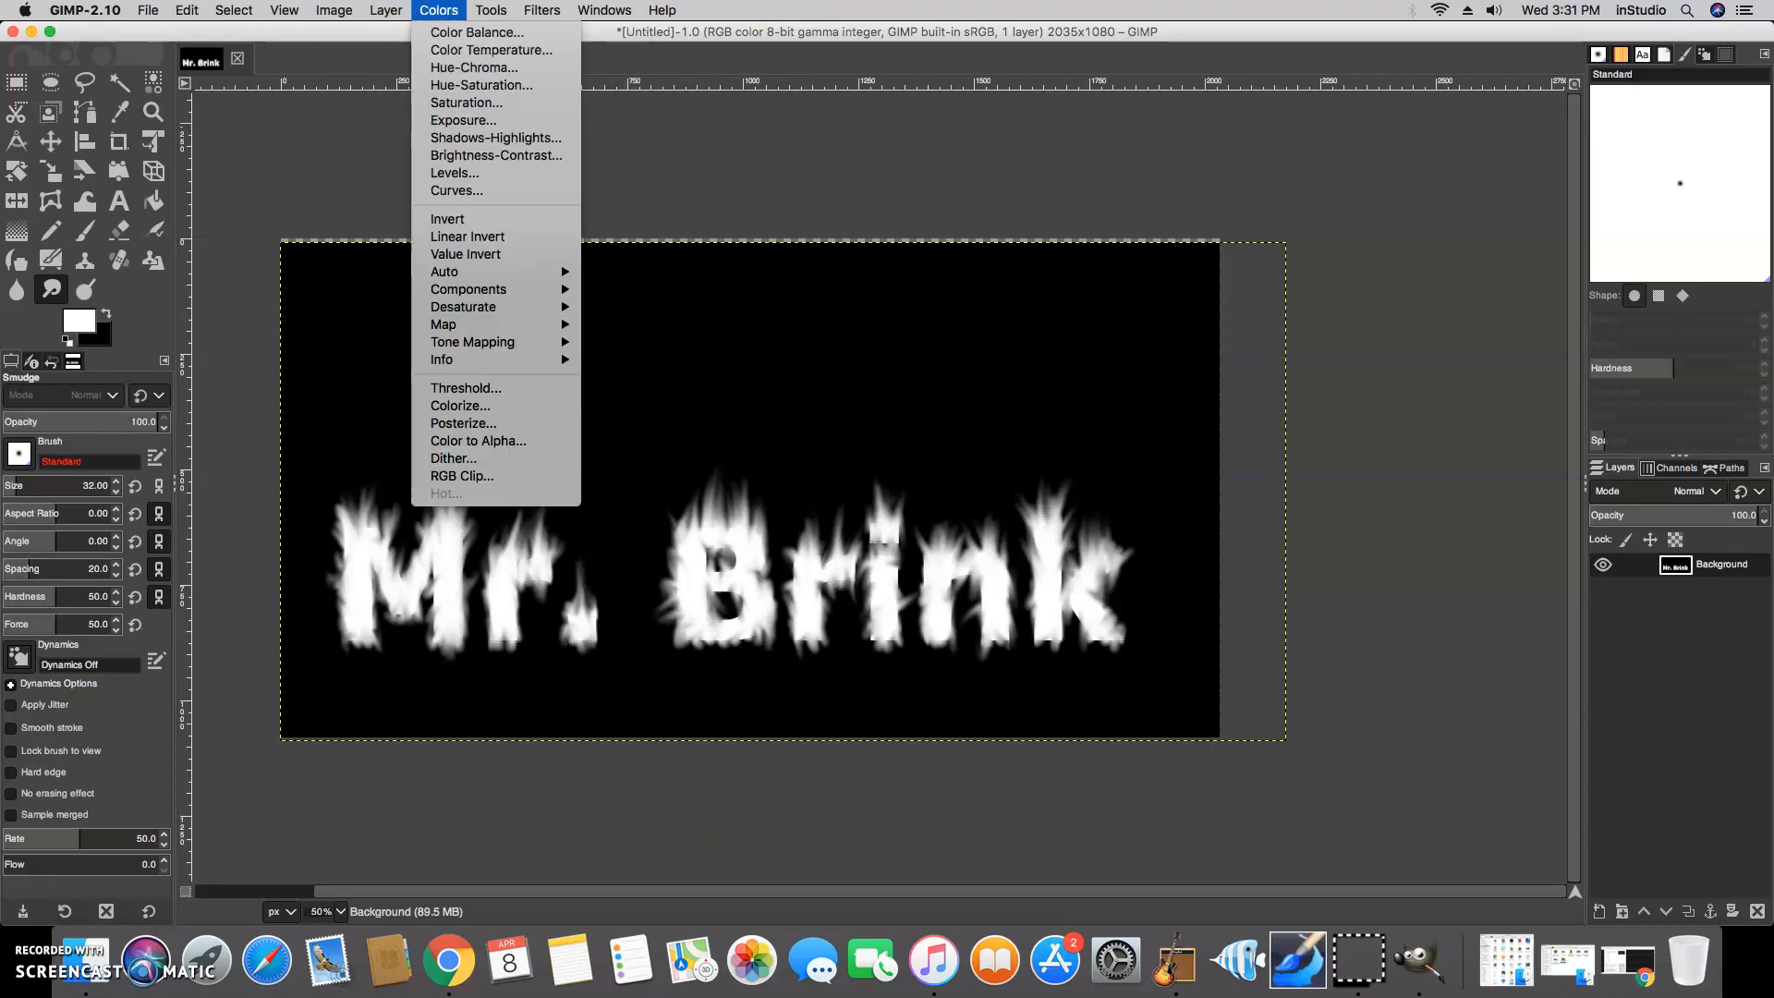
click(453, 35)
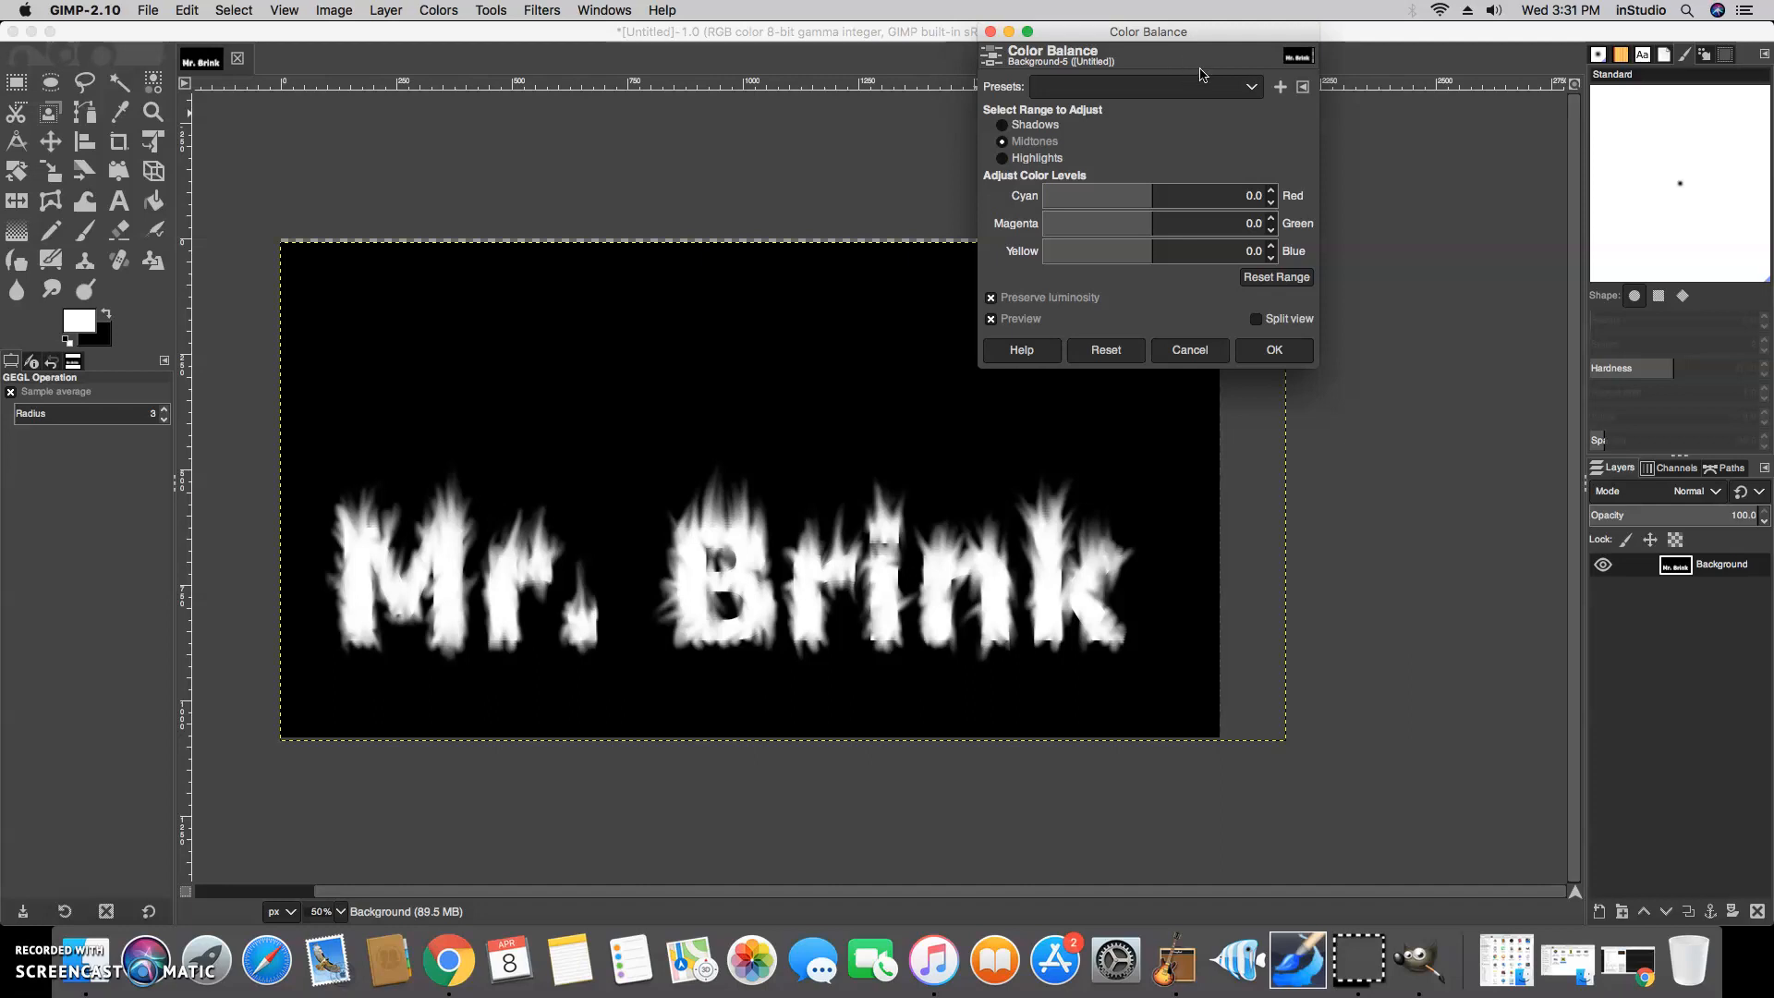
click(1016, 126)
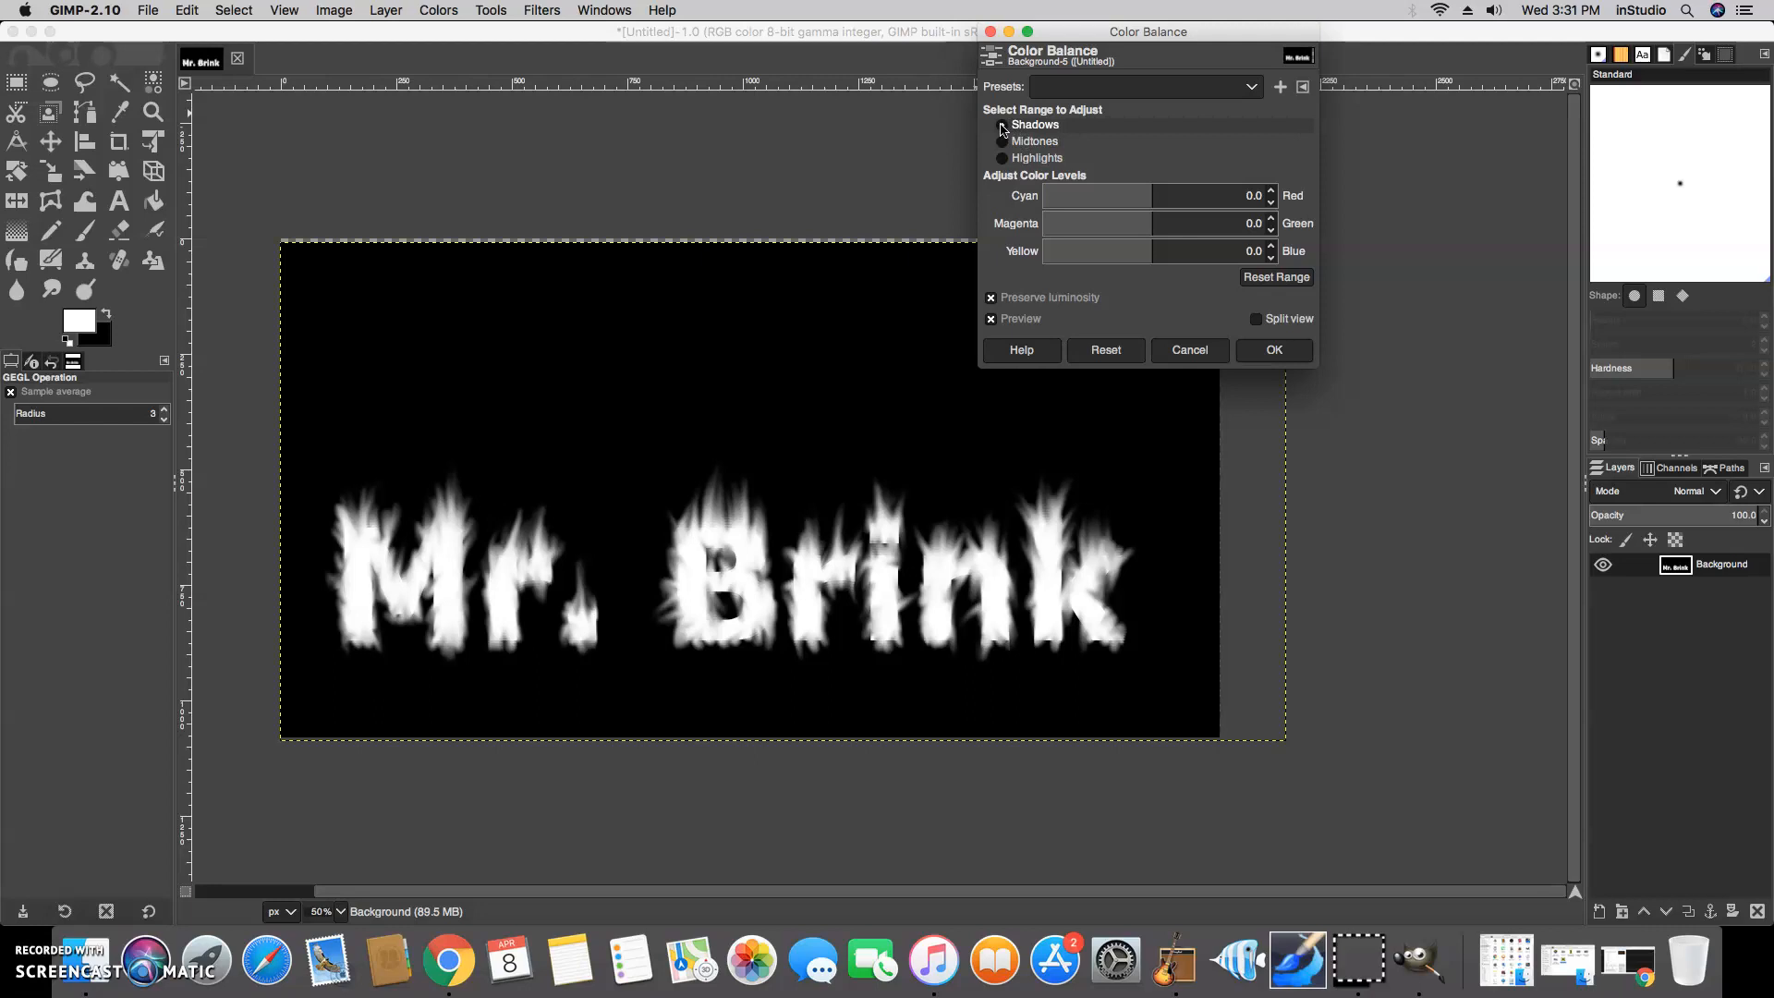
click(1161, 191)
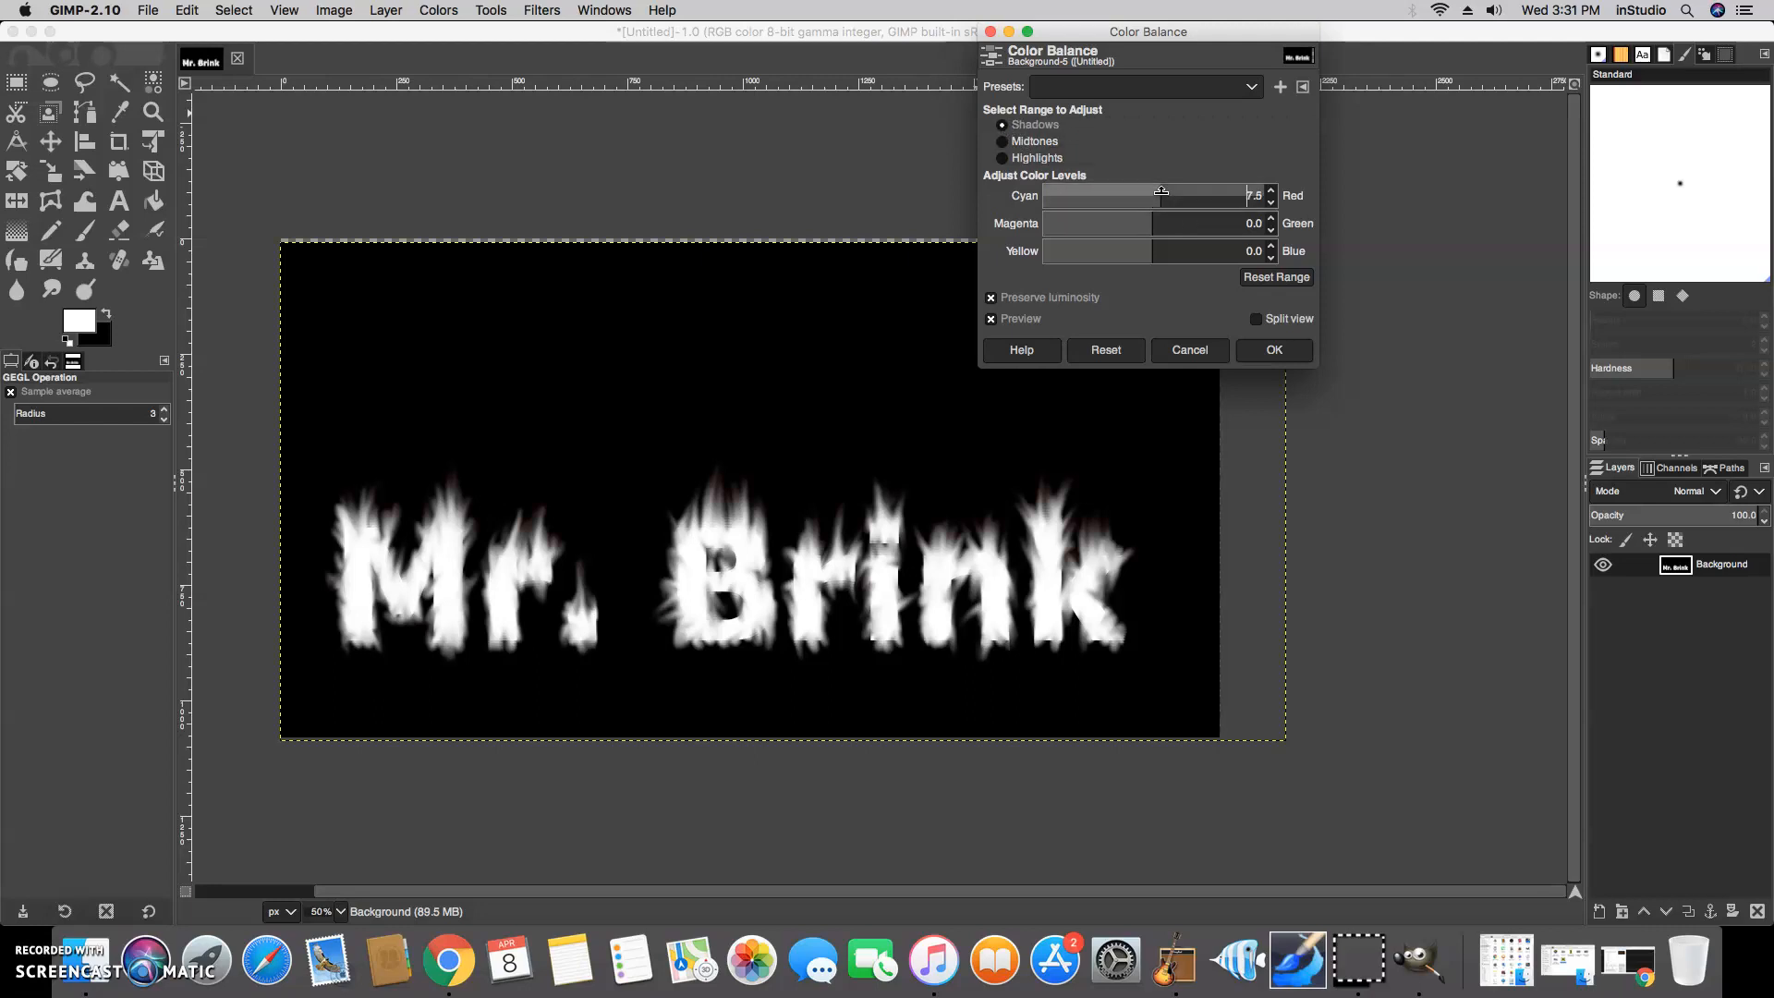
drag(1163, 103, 1325, 106)
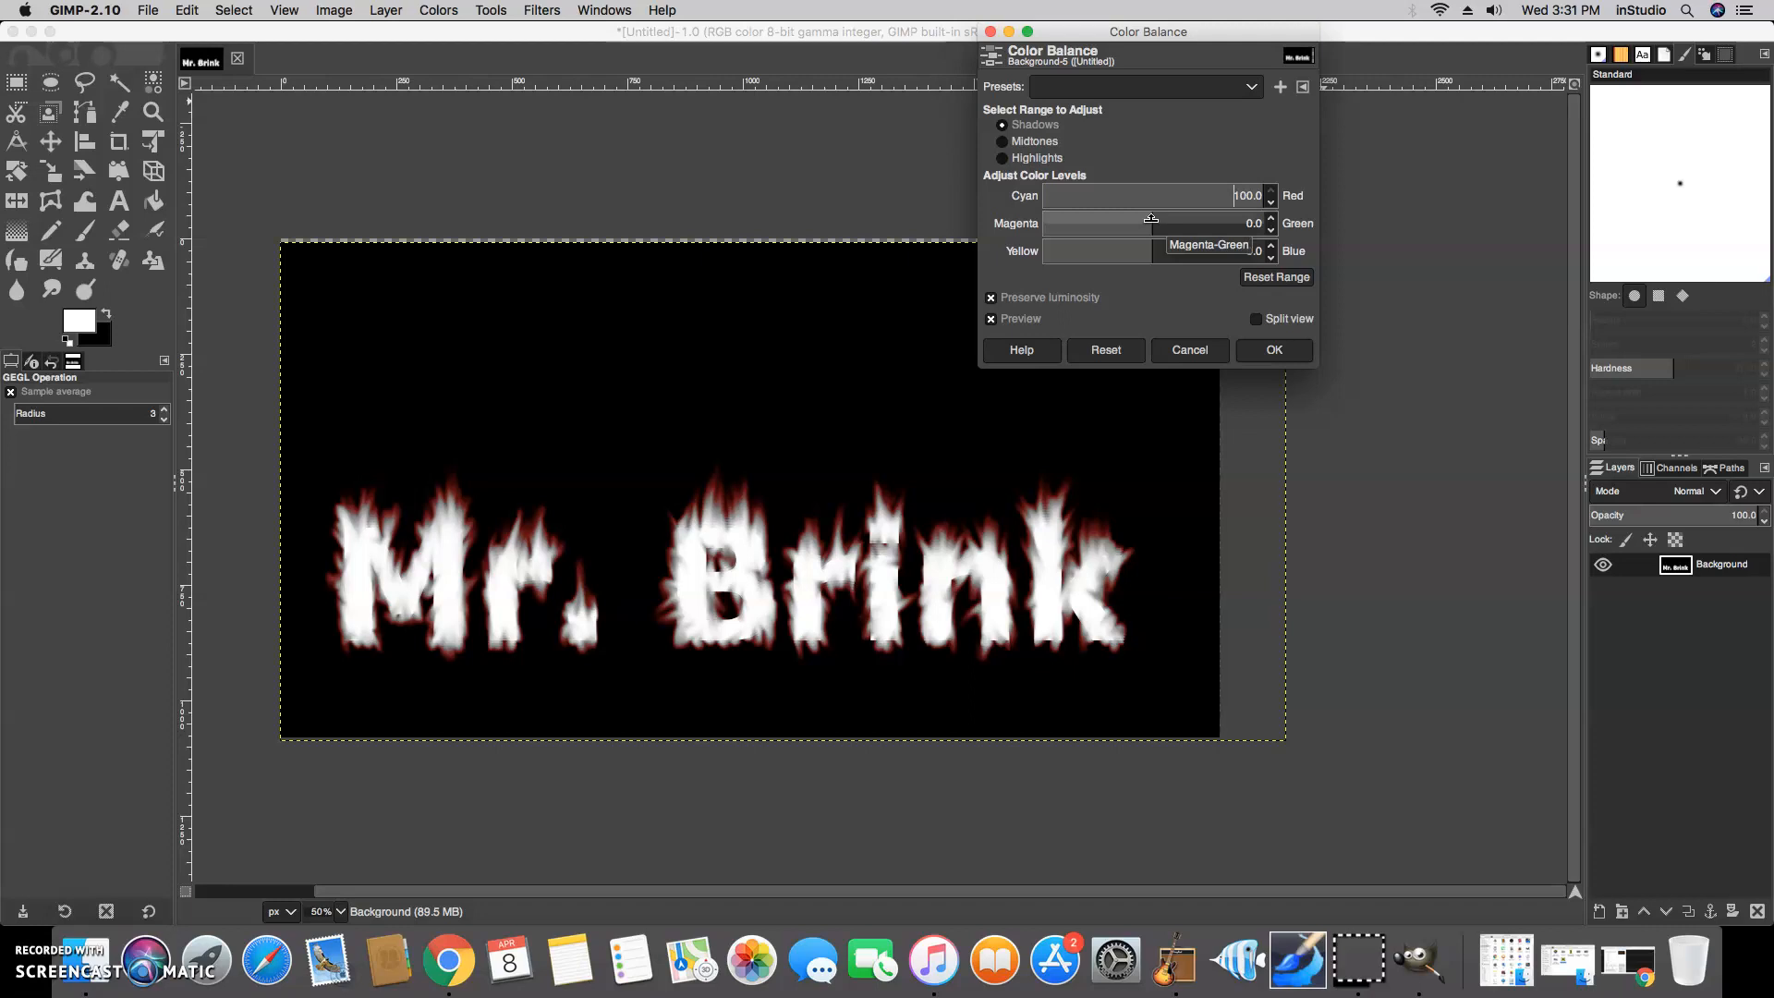
drag(1155, 220, 895, 253)
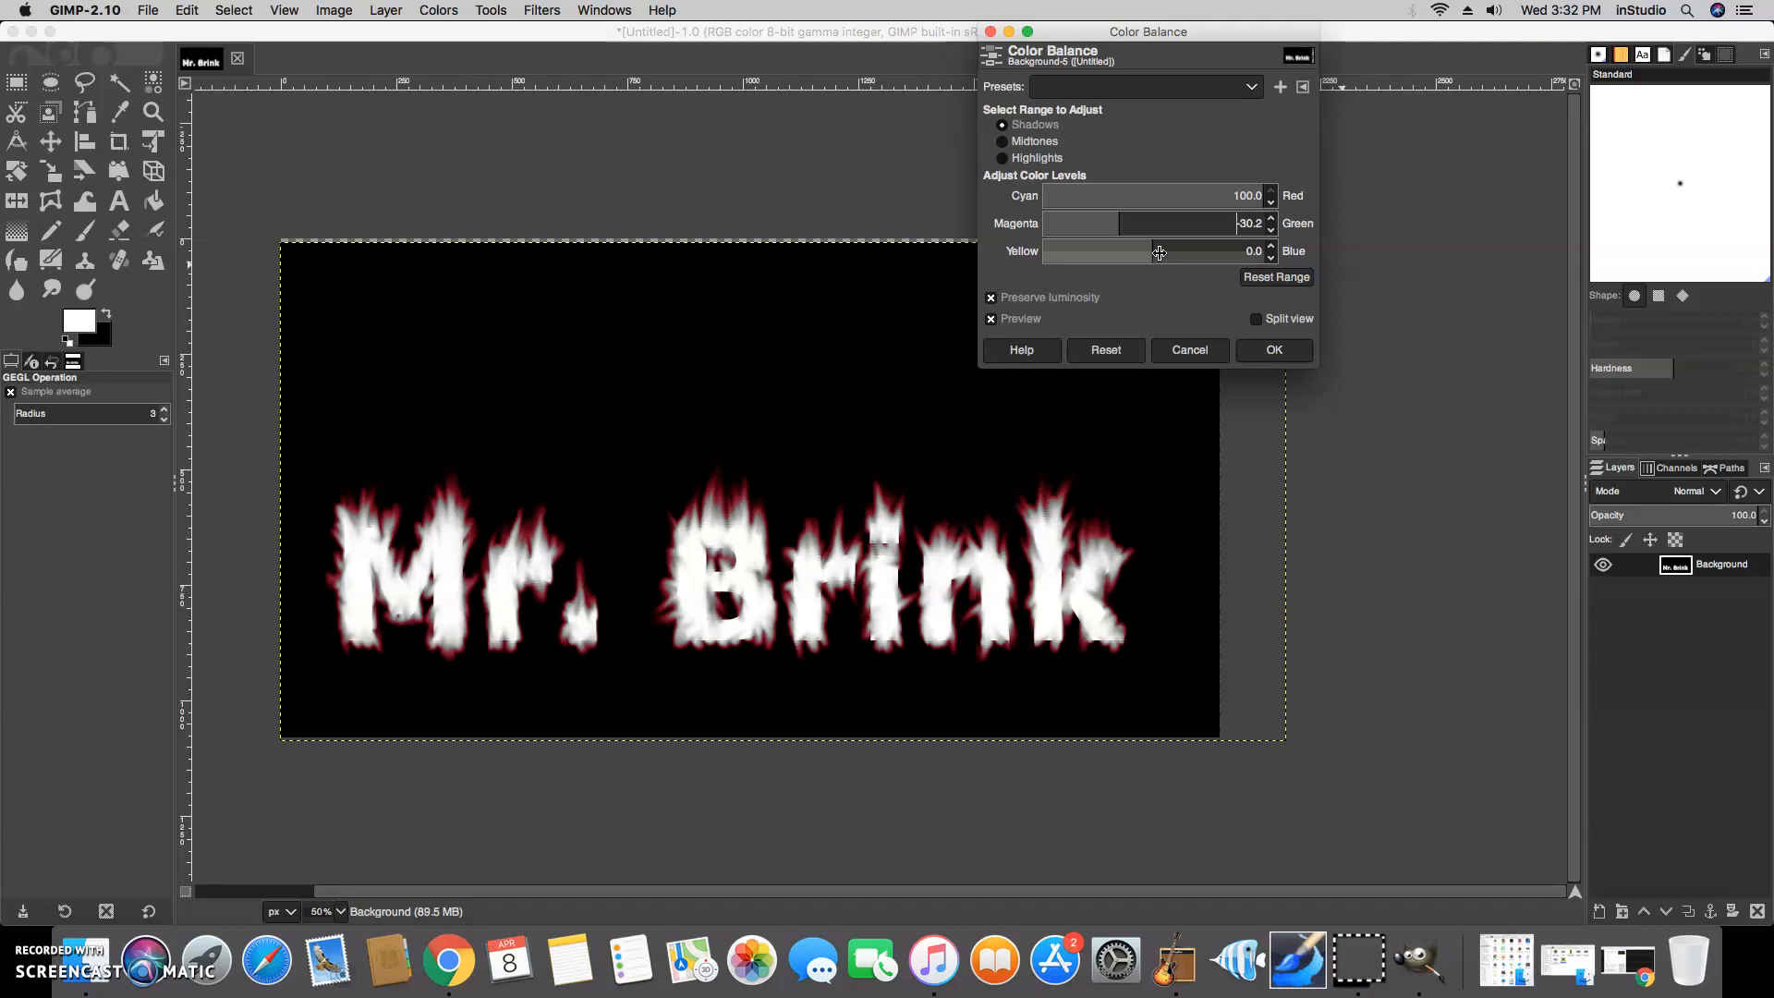
click(1122, 222)
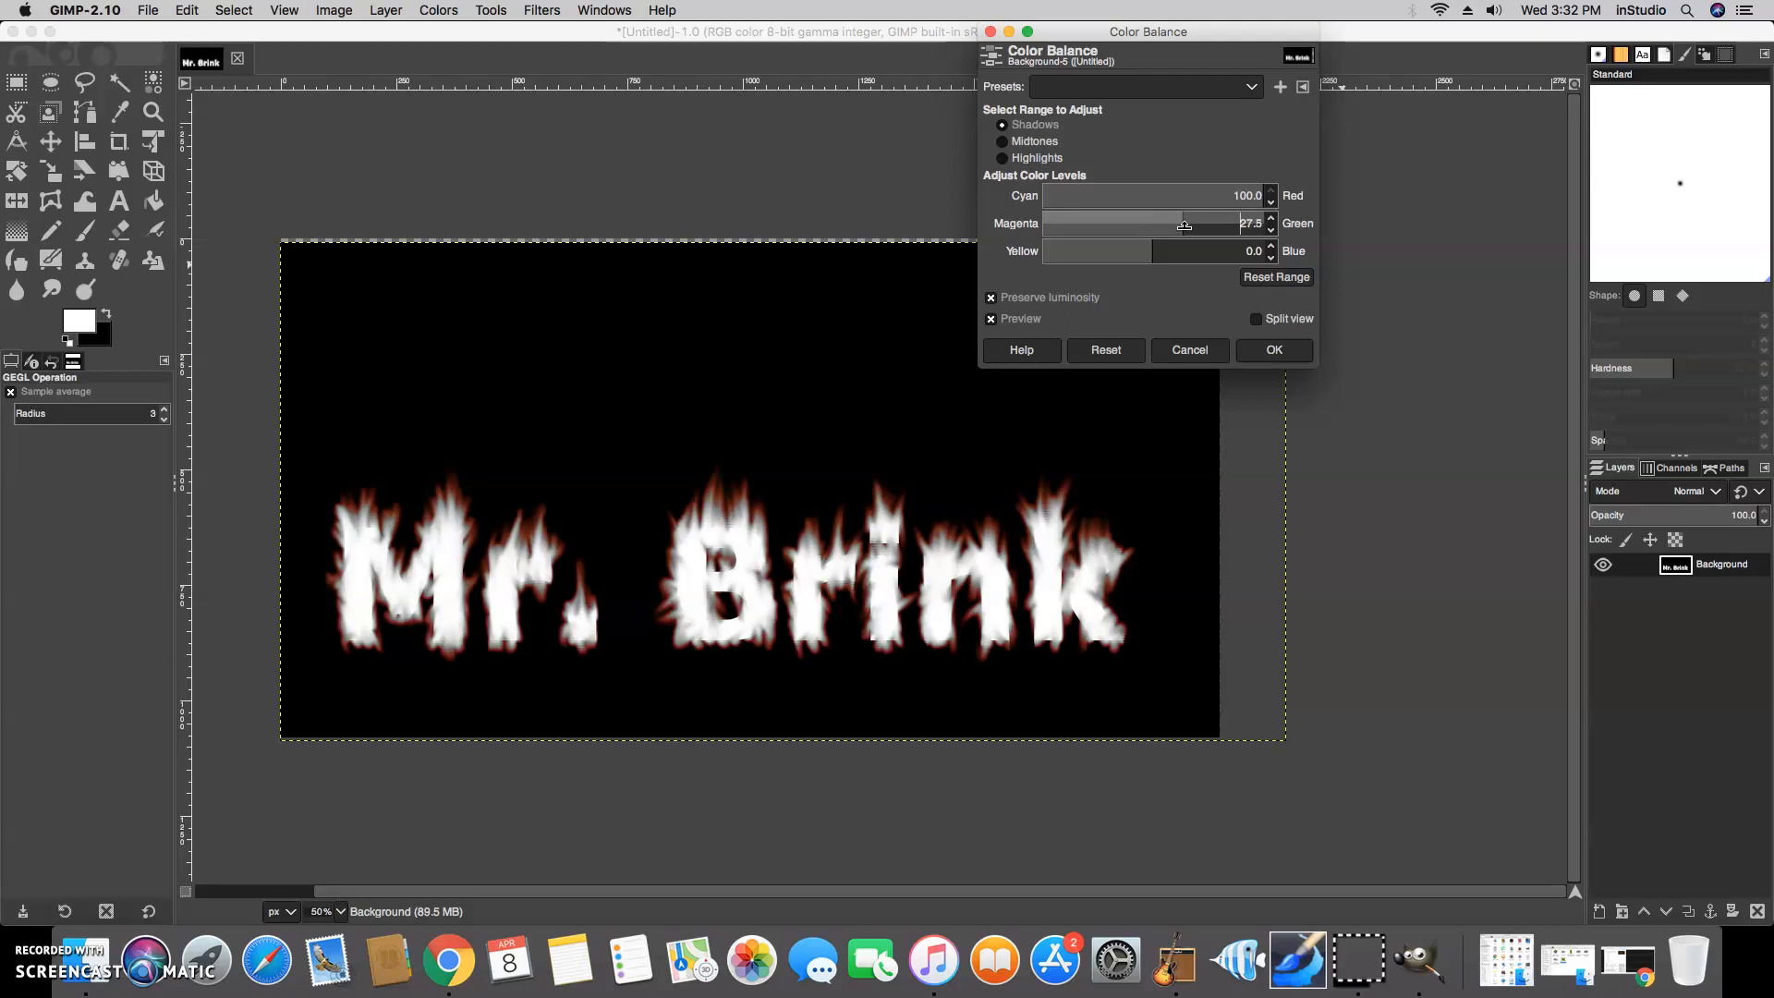
drag(1184, 225, 1186, 227)
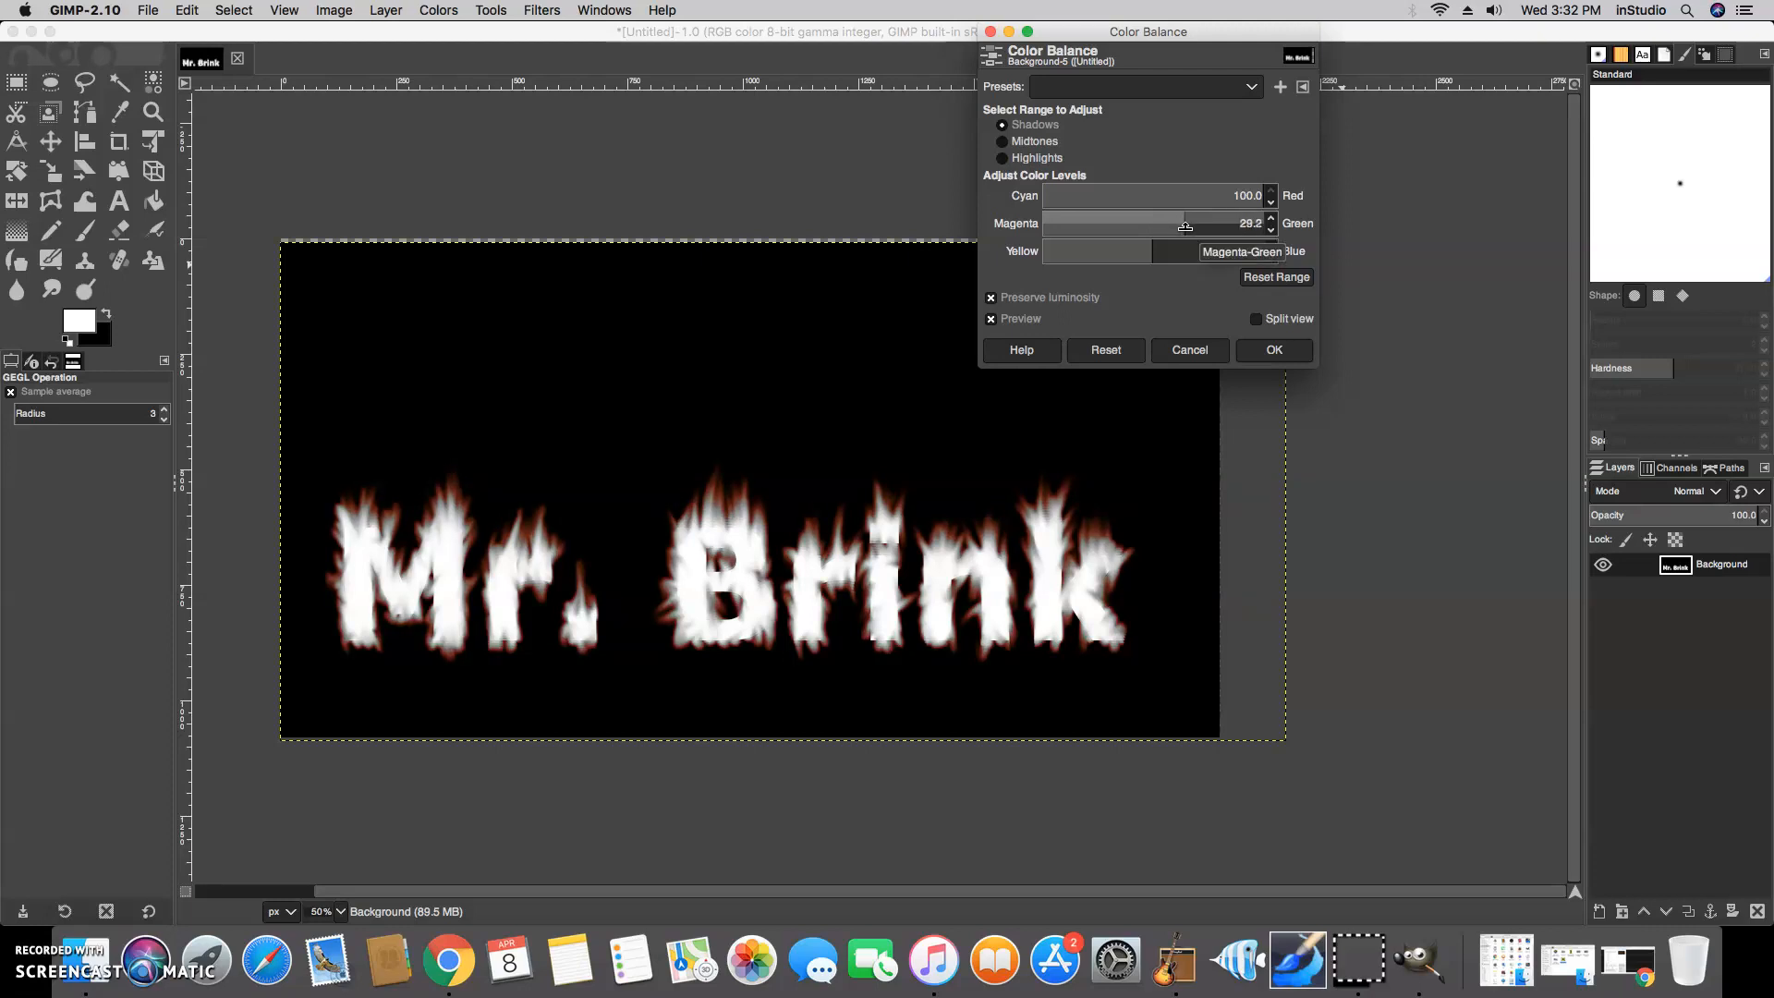
drag(1154, 249, 941, 275)
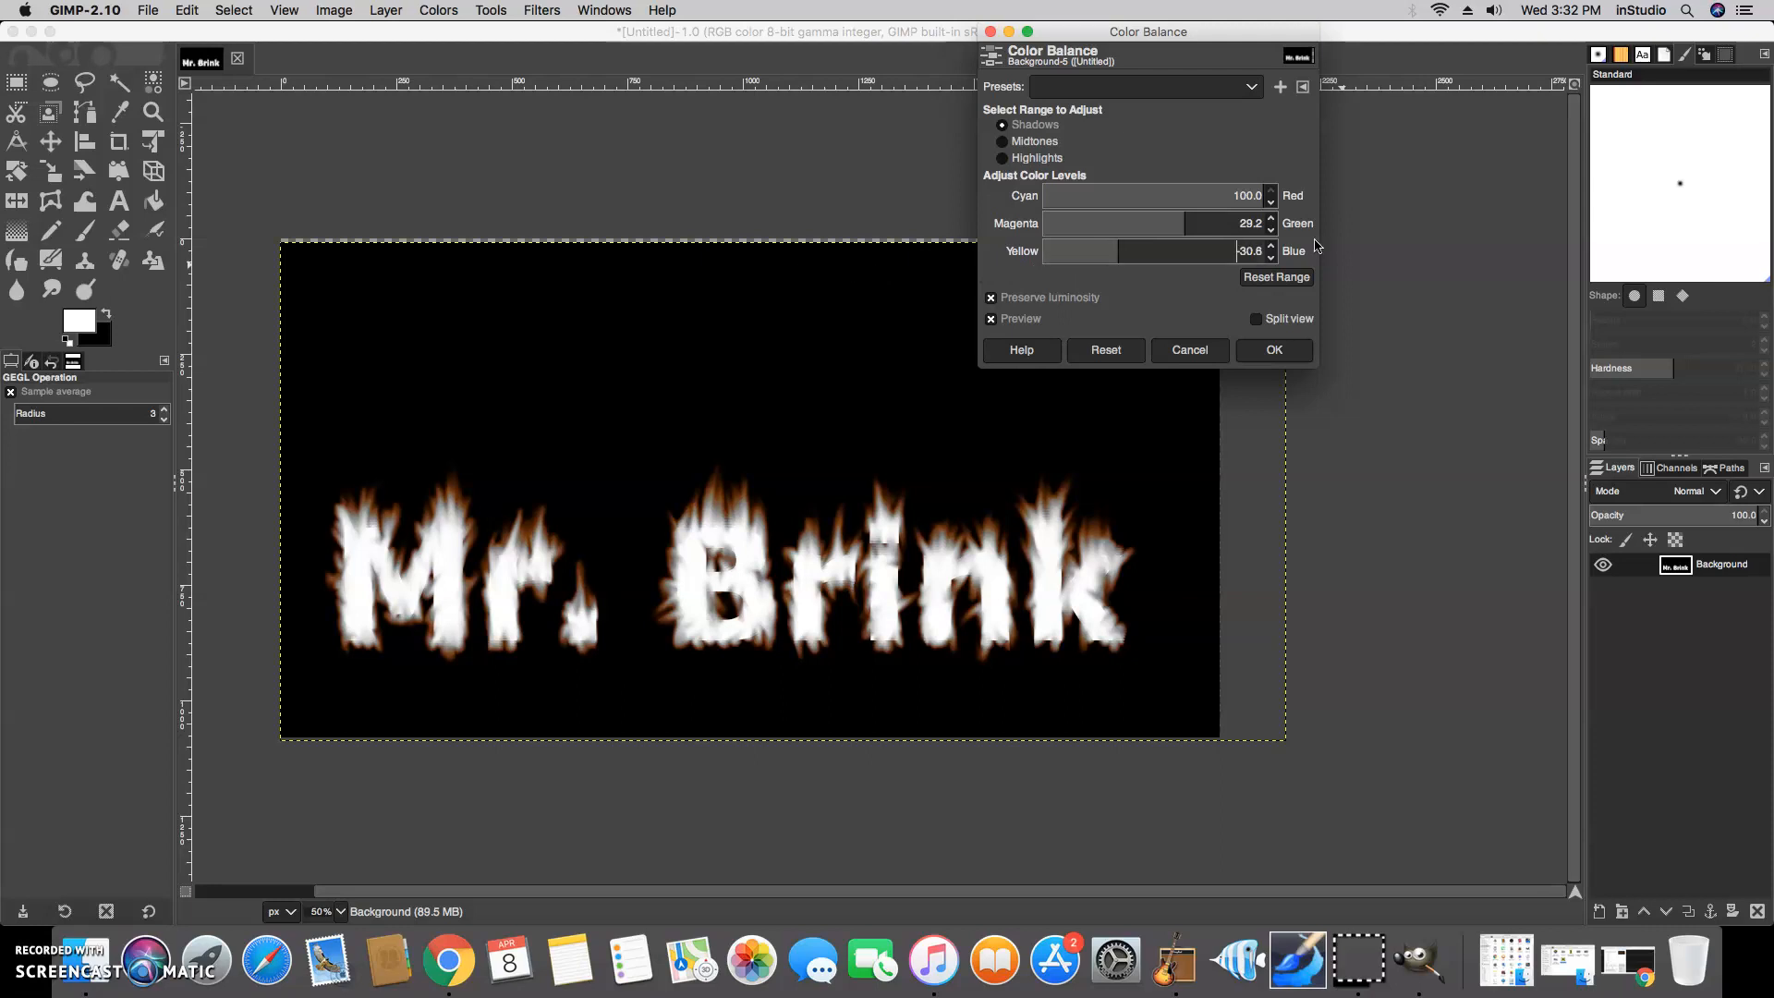
Set the Color Balance midtones to Cyan-Red 100, Magenta-Green 30.8 and Yellow-Blue -30.
click(1004, 141)
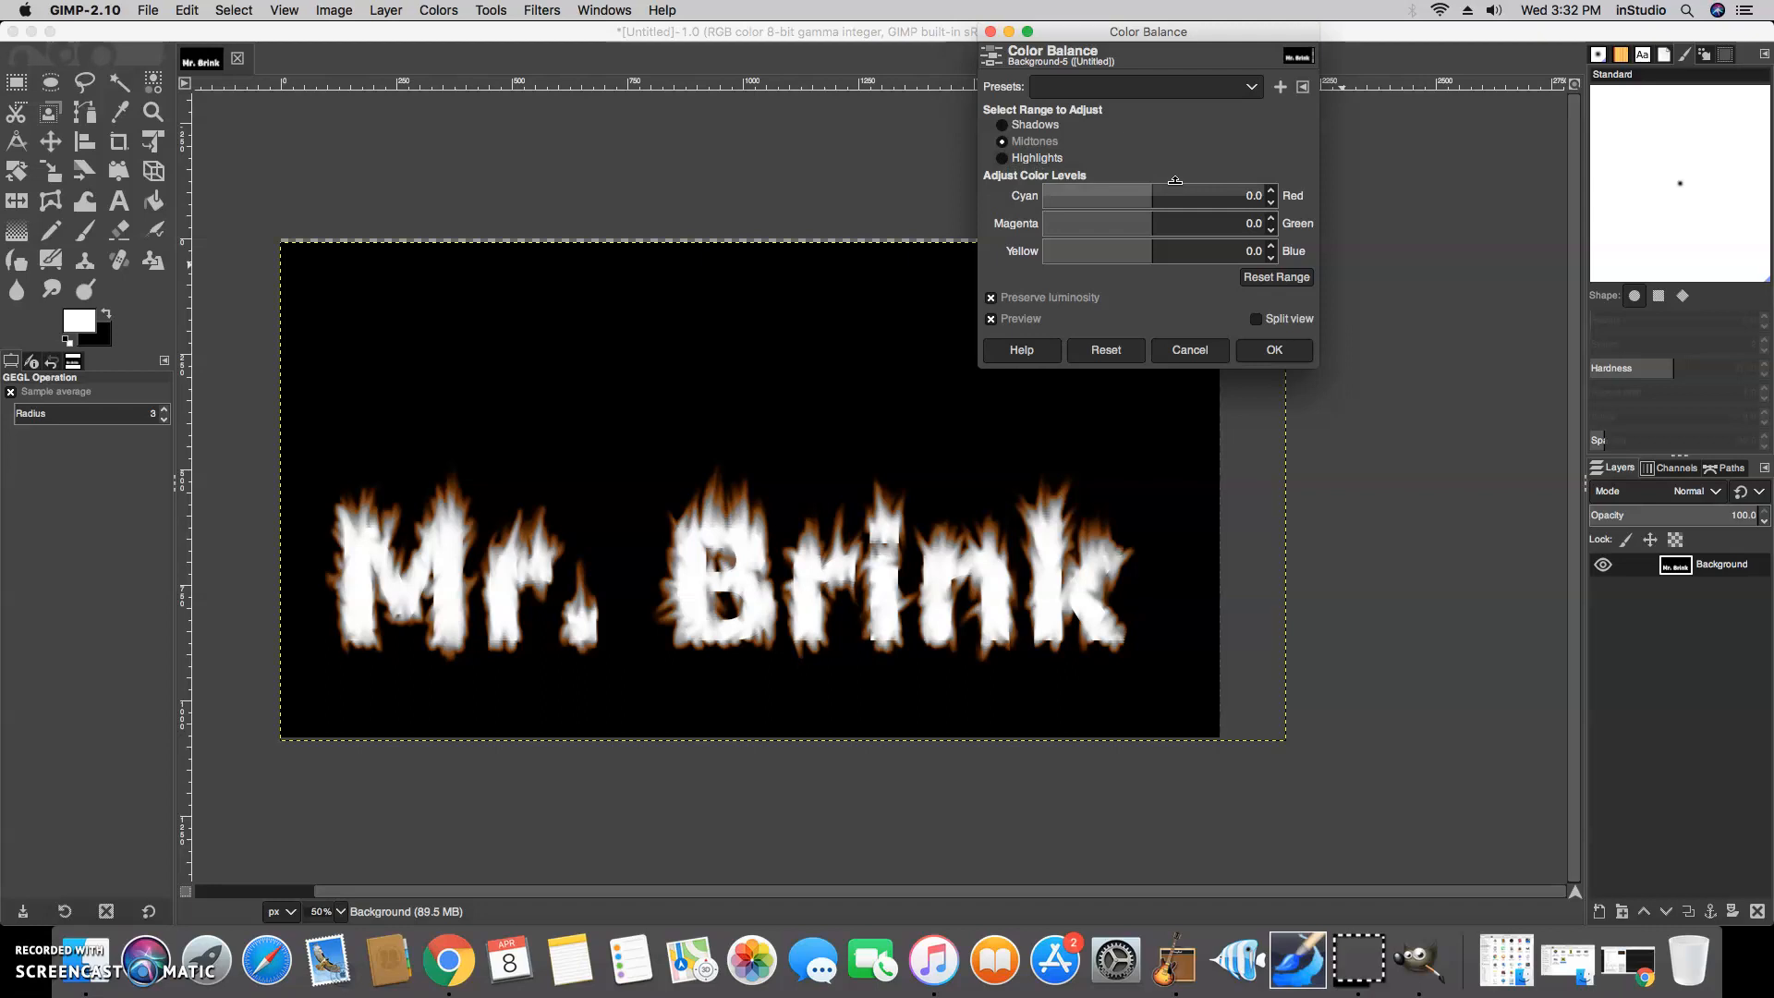
drag(1174, 183, 1316, 161)
drag(1160, 216, 1162, 216)
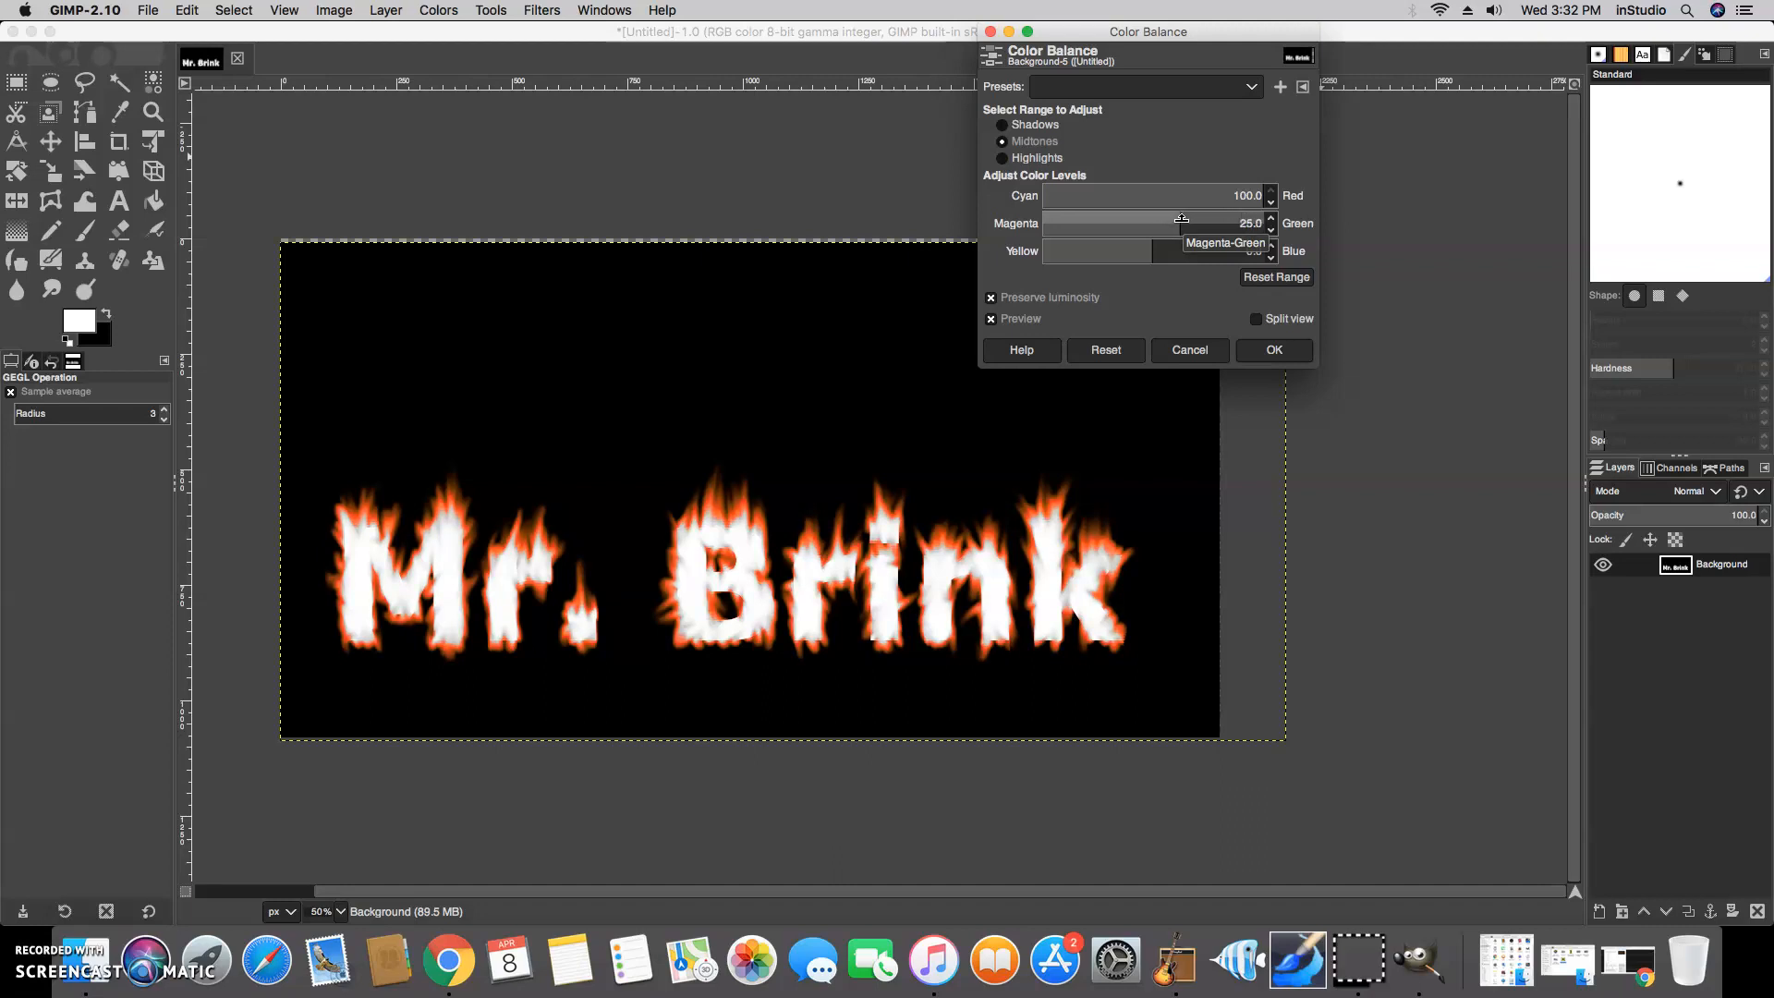
click(1156, 244)
drag(1124, 239, 1122, 239)
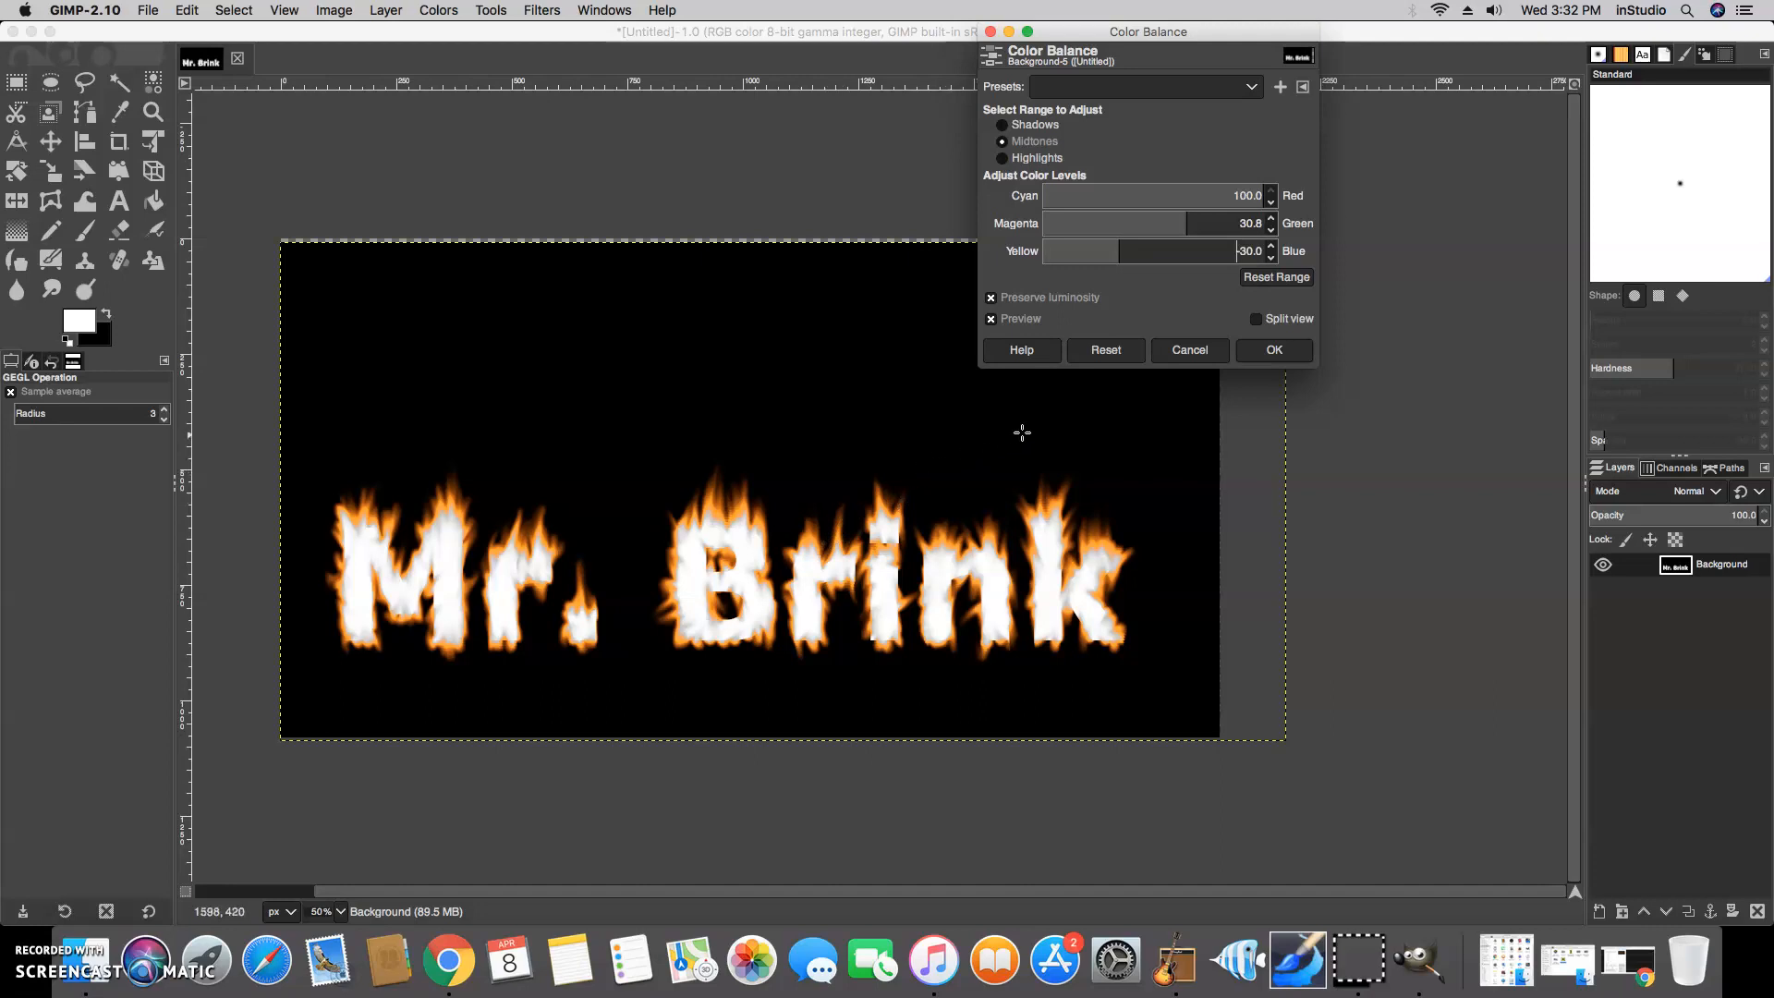
Set the Color Balance highlights to Cyan-Red 100 and Yellow-Blue -100, and apply the colour adjustment.
click(1003, 158)
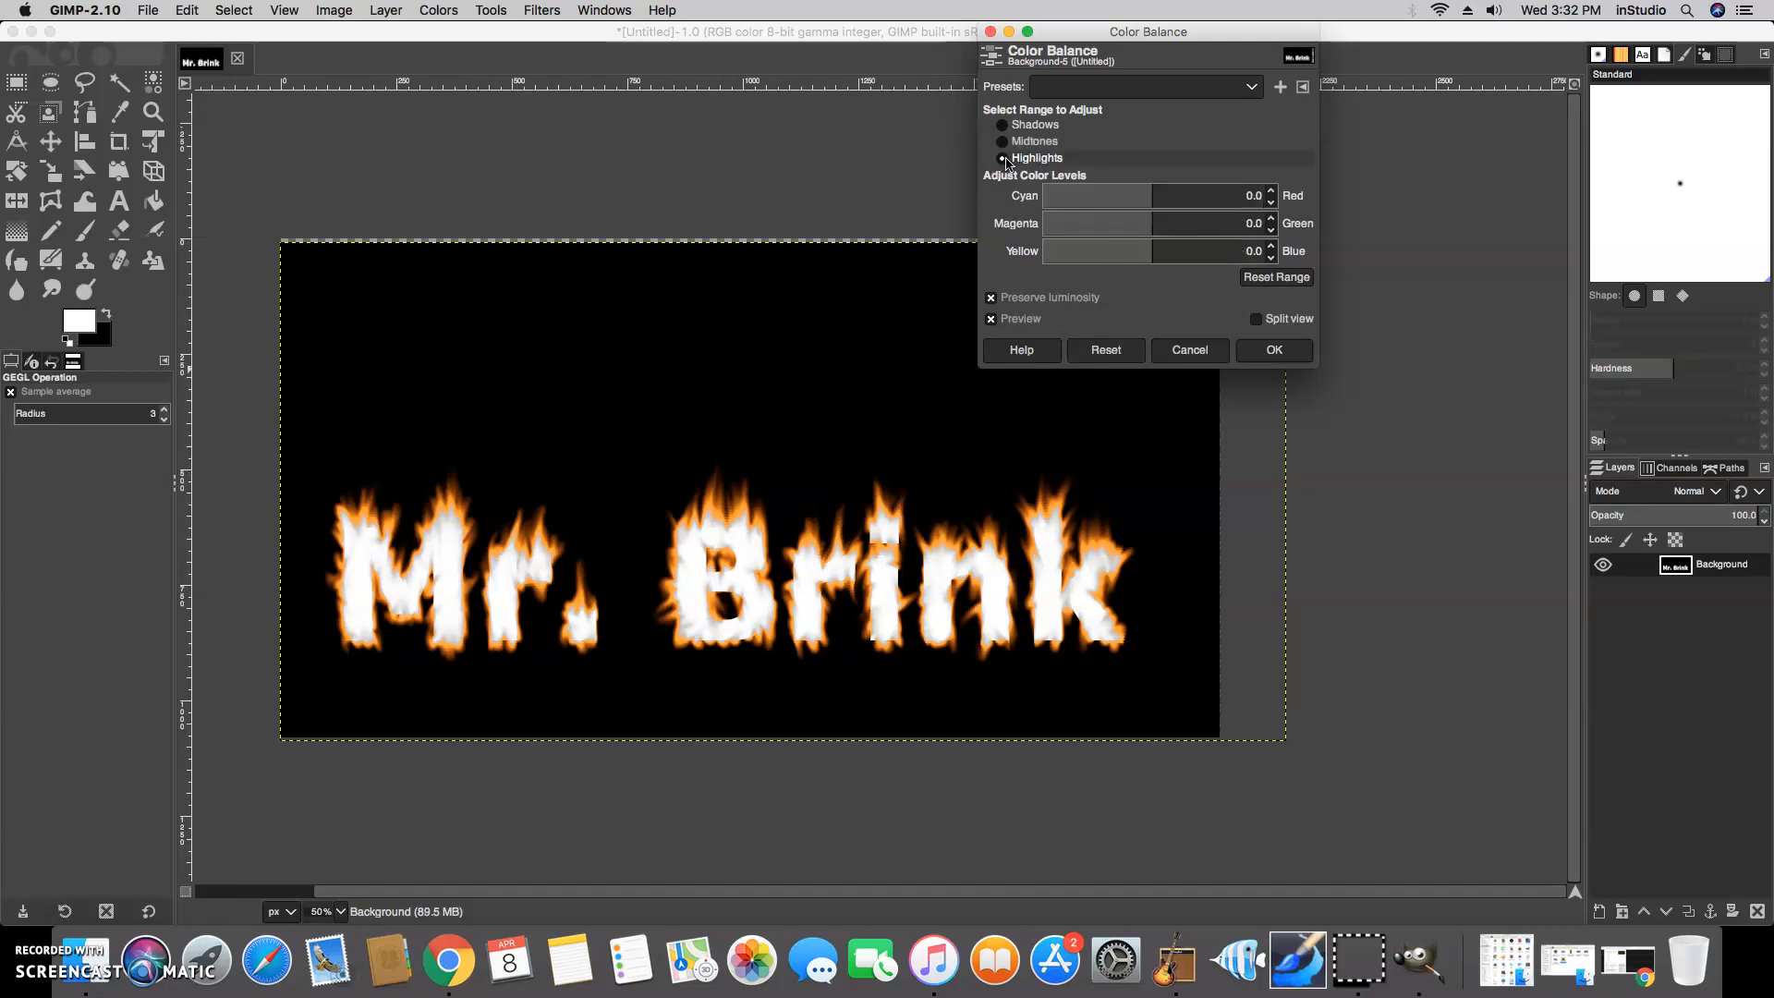
drag(1150, 196, 1339, 192)
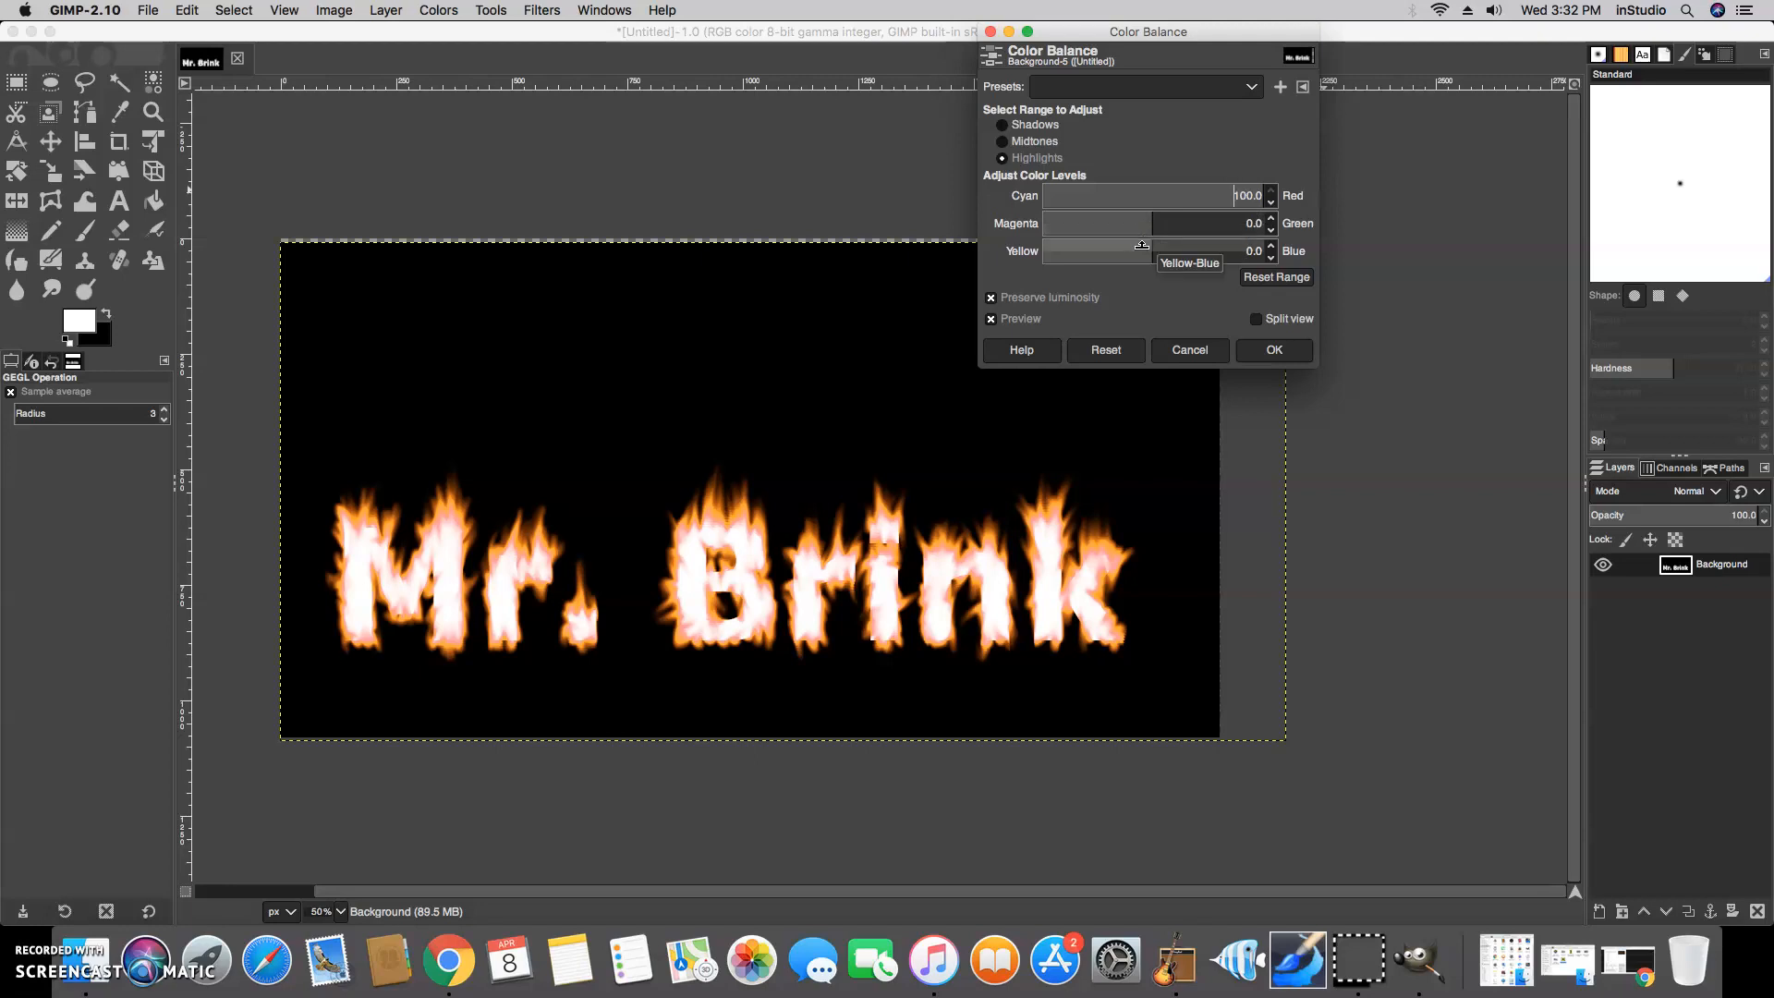
drag(1147, 247, 922, 277)
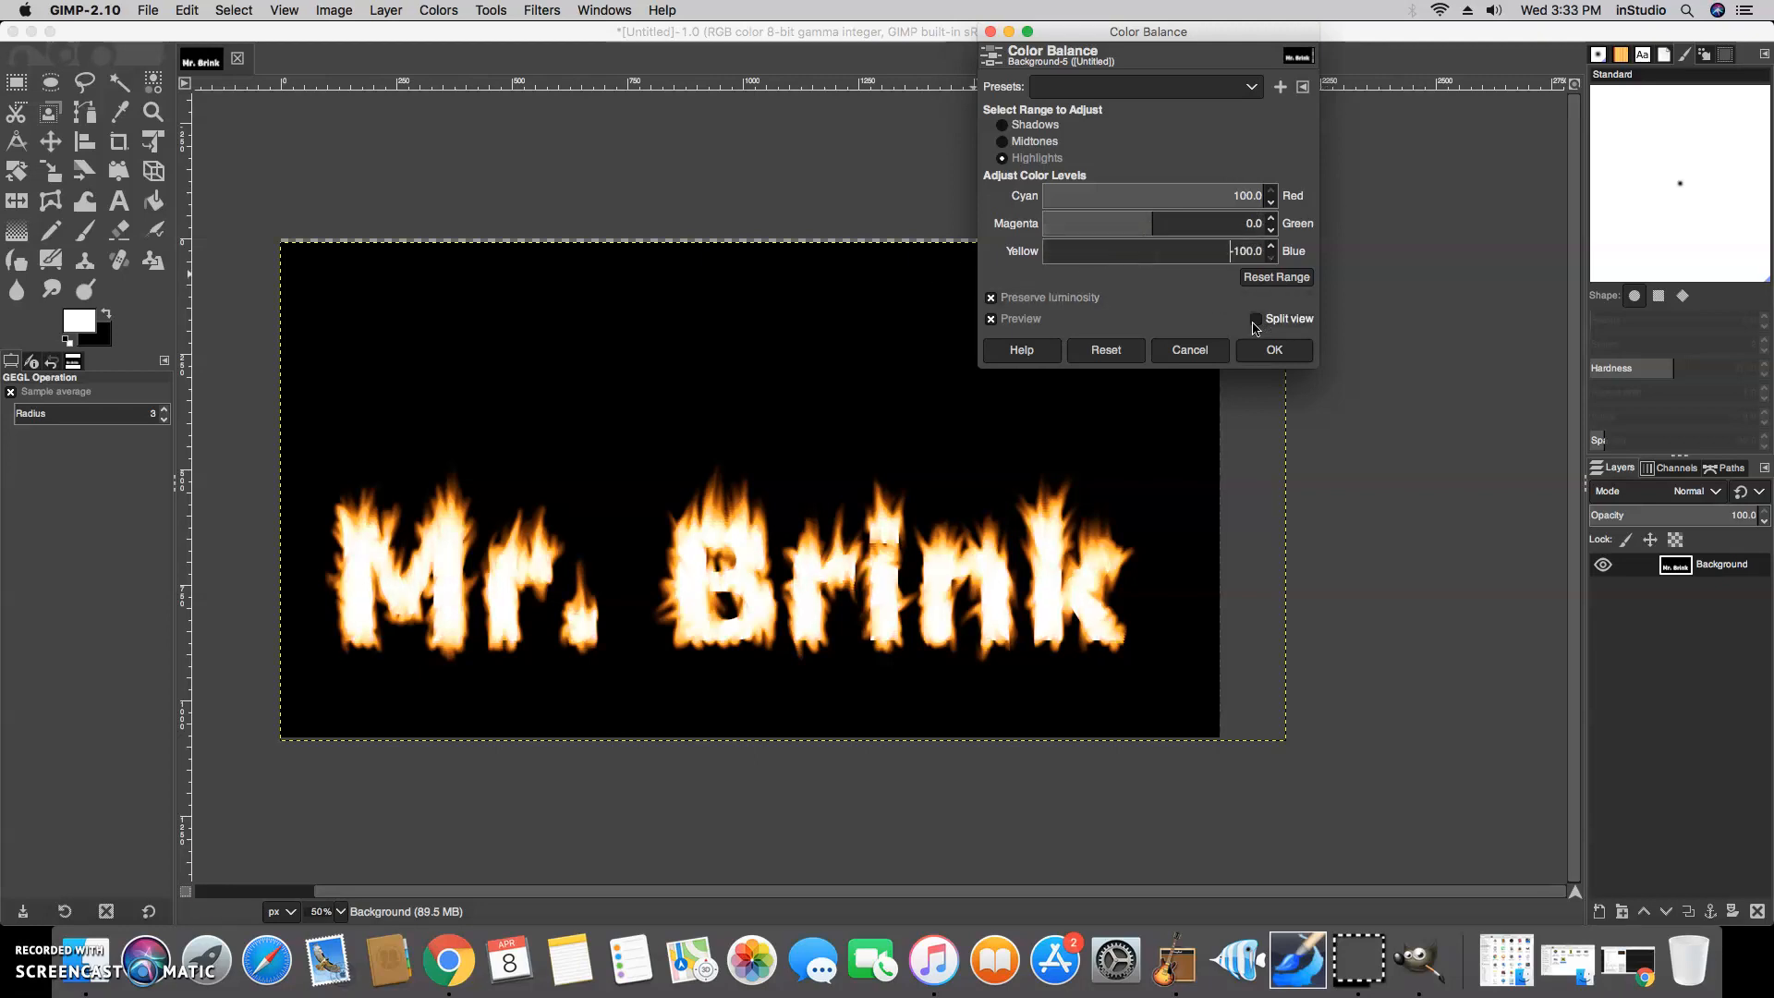
click(1273, 351)
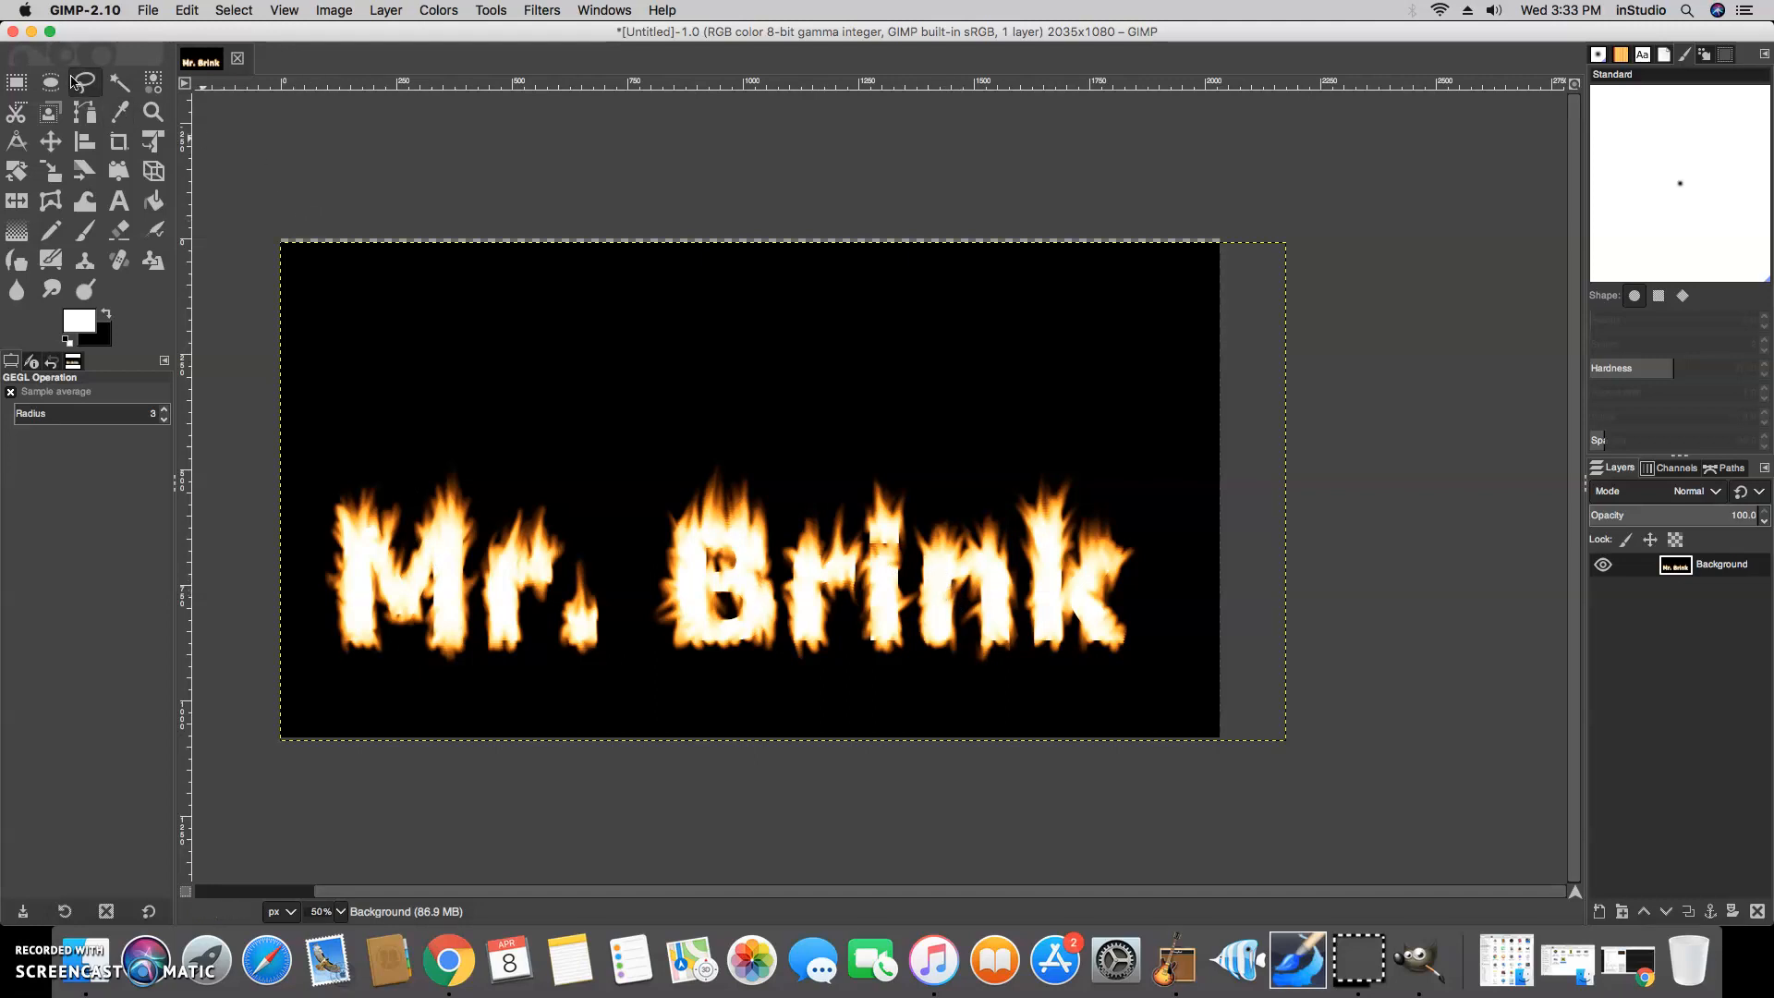
click(147, 11)
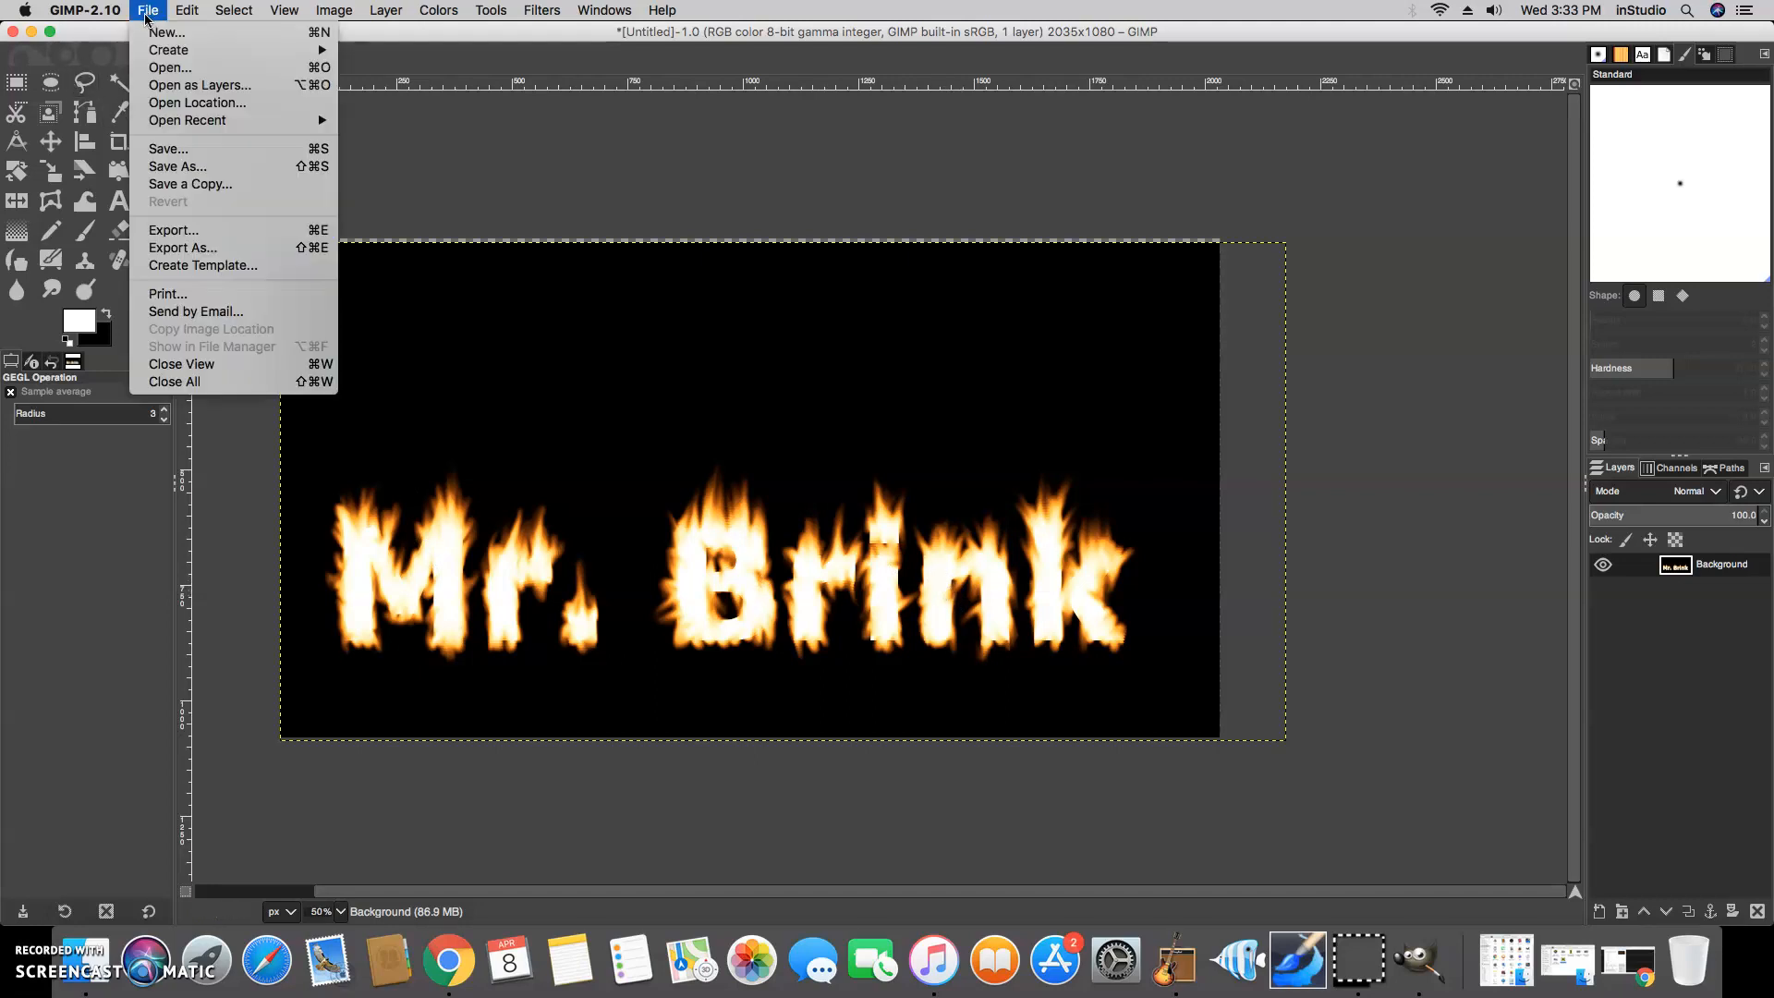
click(184, 151)
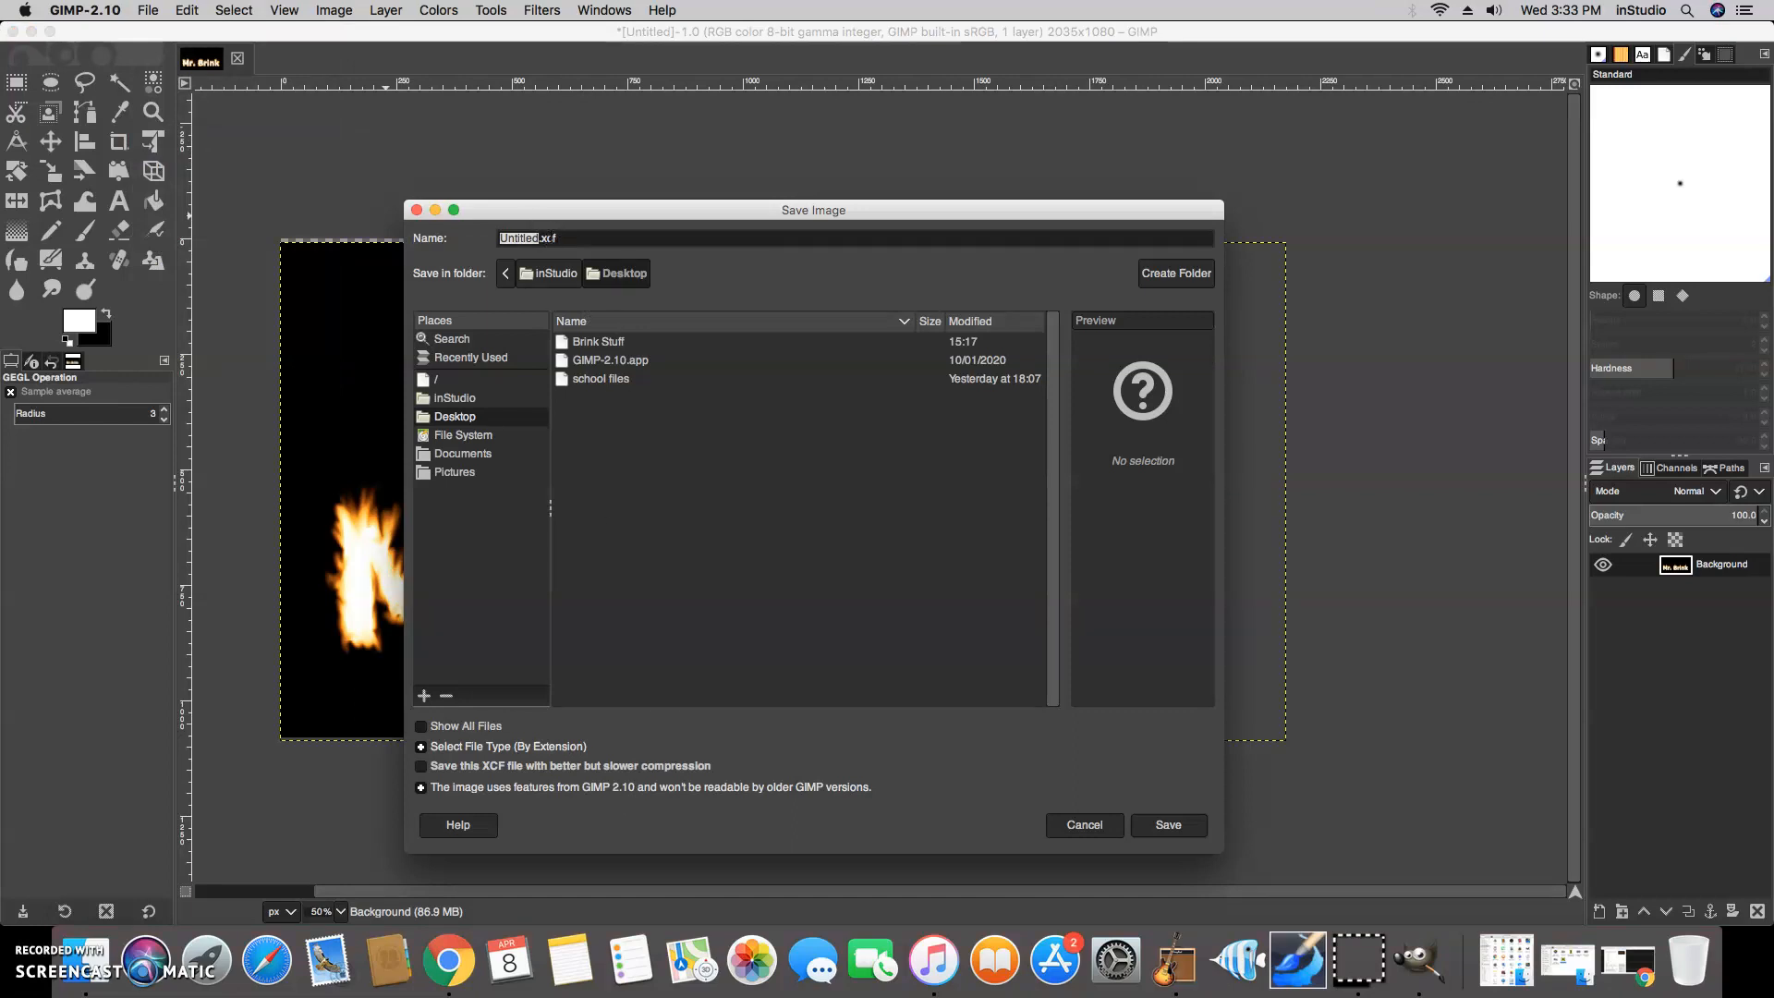
click(1081, 824)
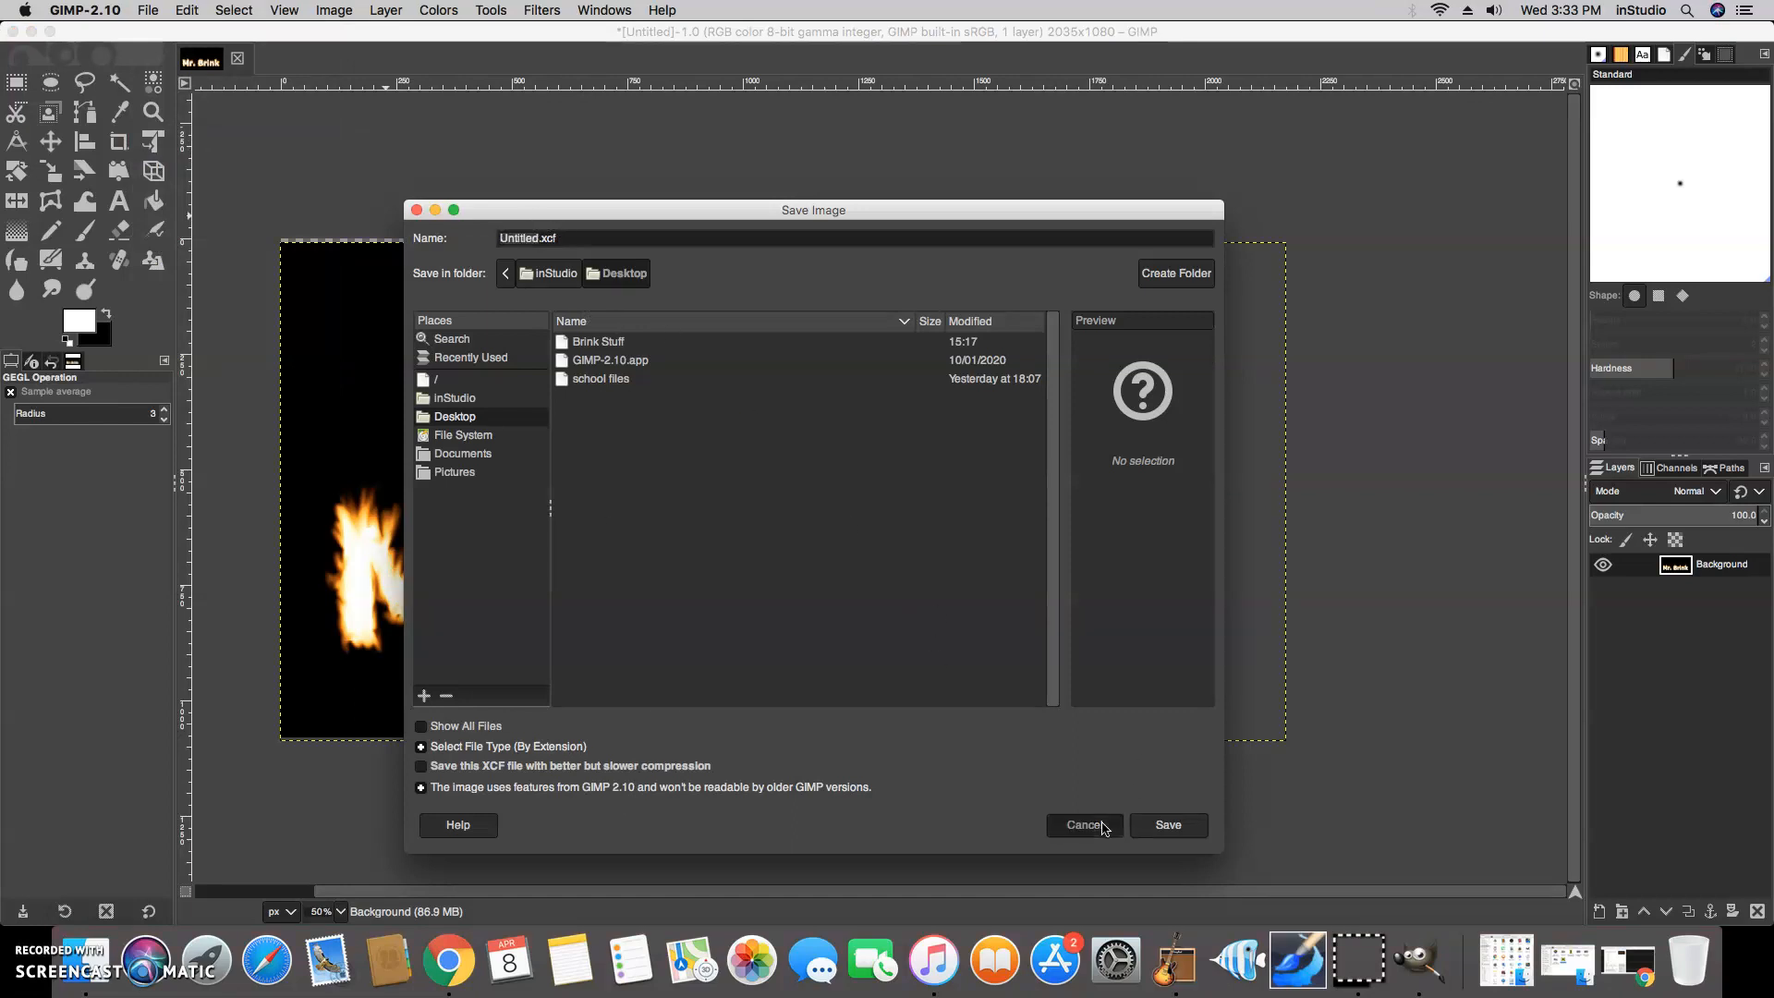
Export the image as flaming name.png into the author's personal Stuff folder on the Desktop, with the default PNG options.
click(146, 13)
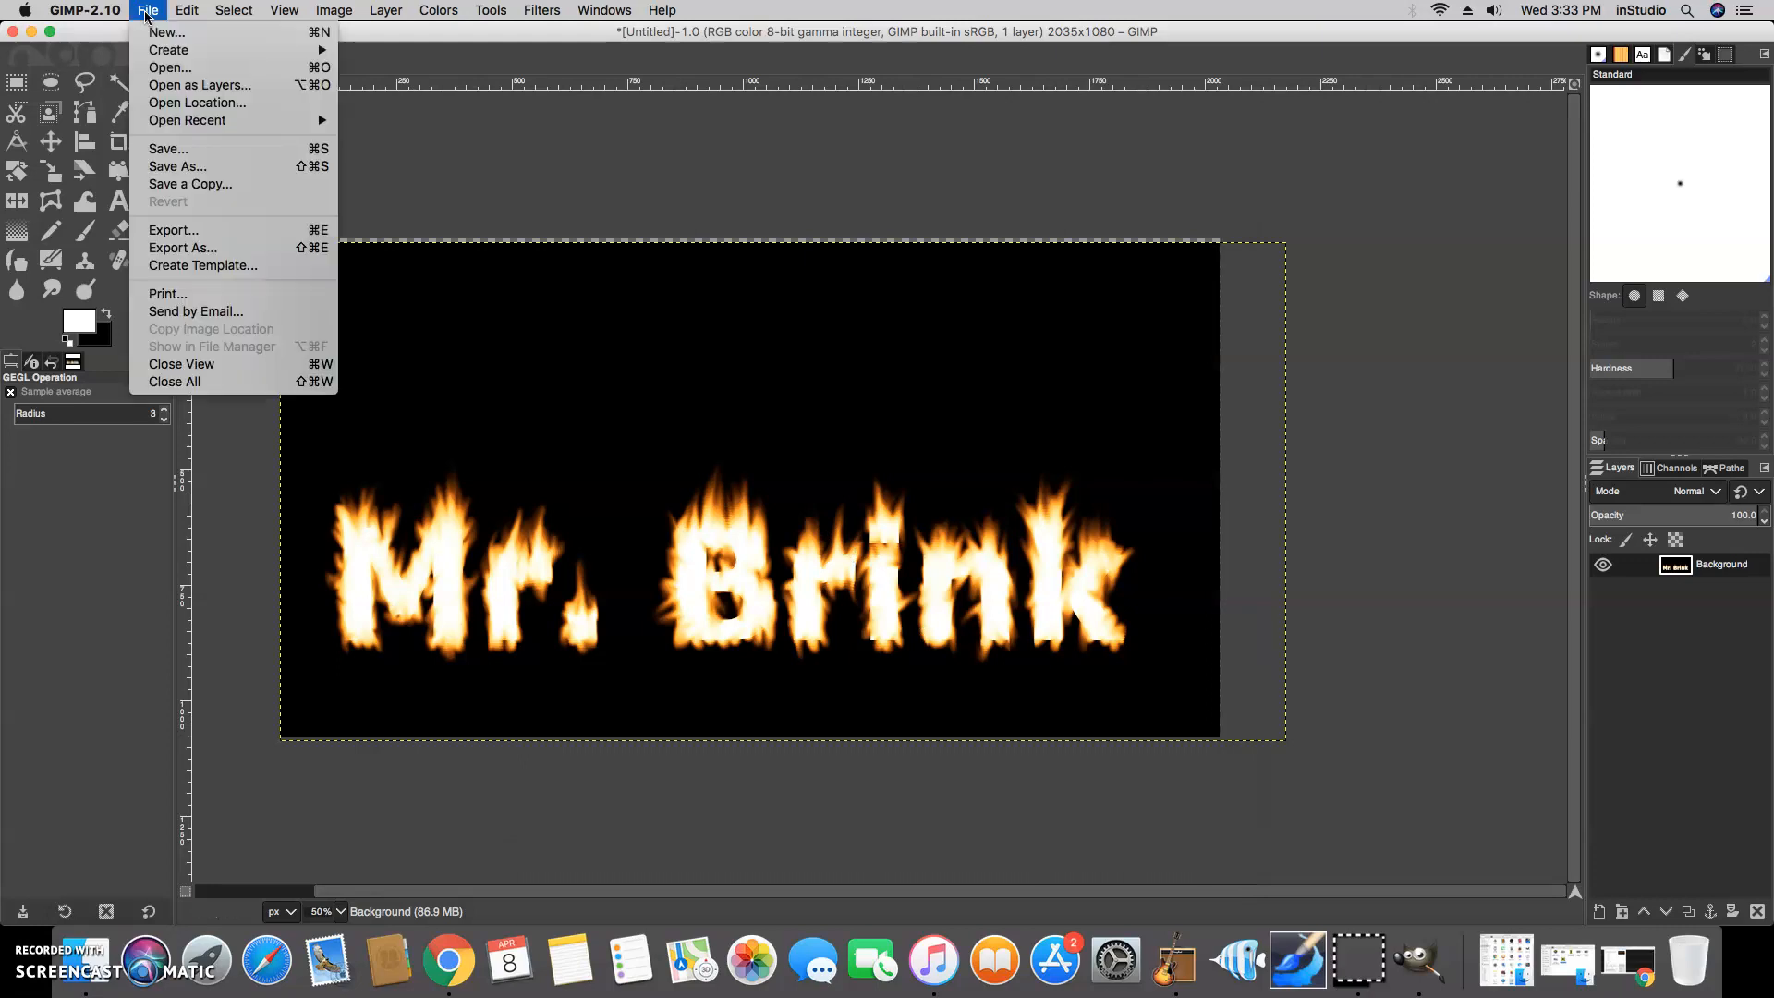
click(162, 238)
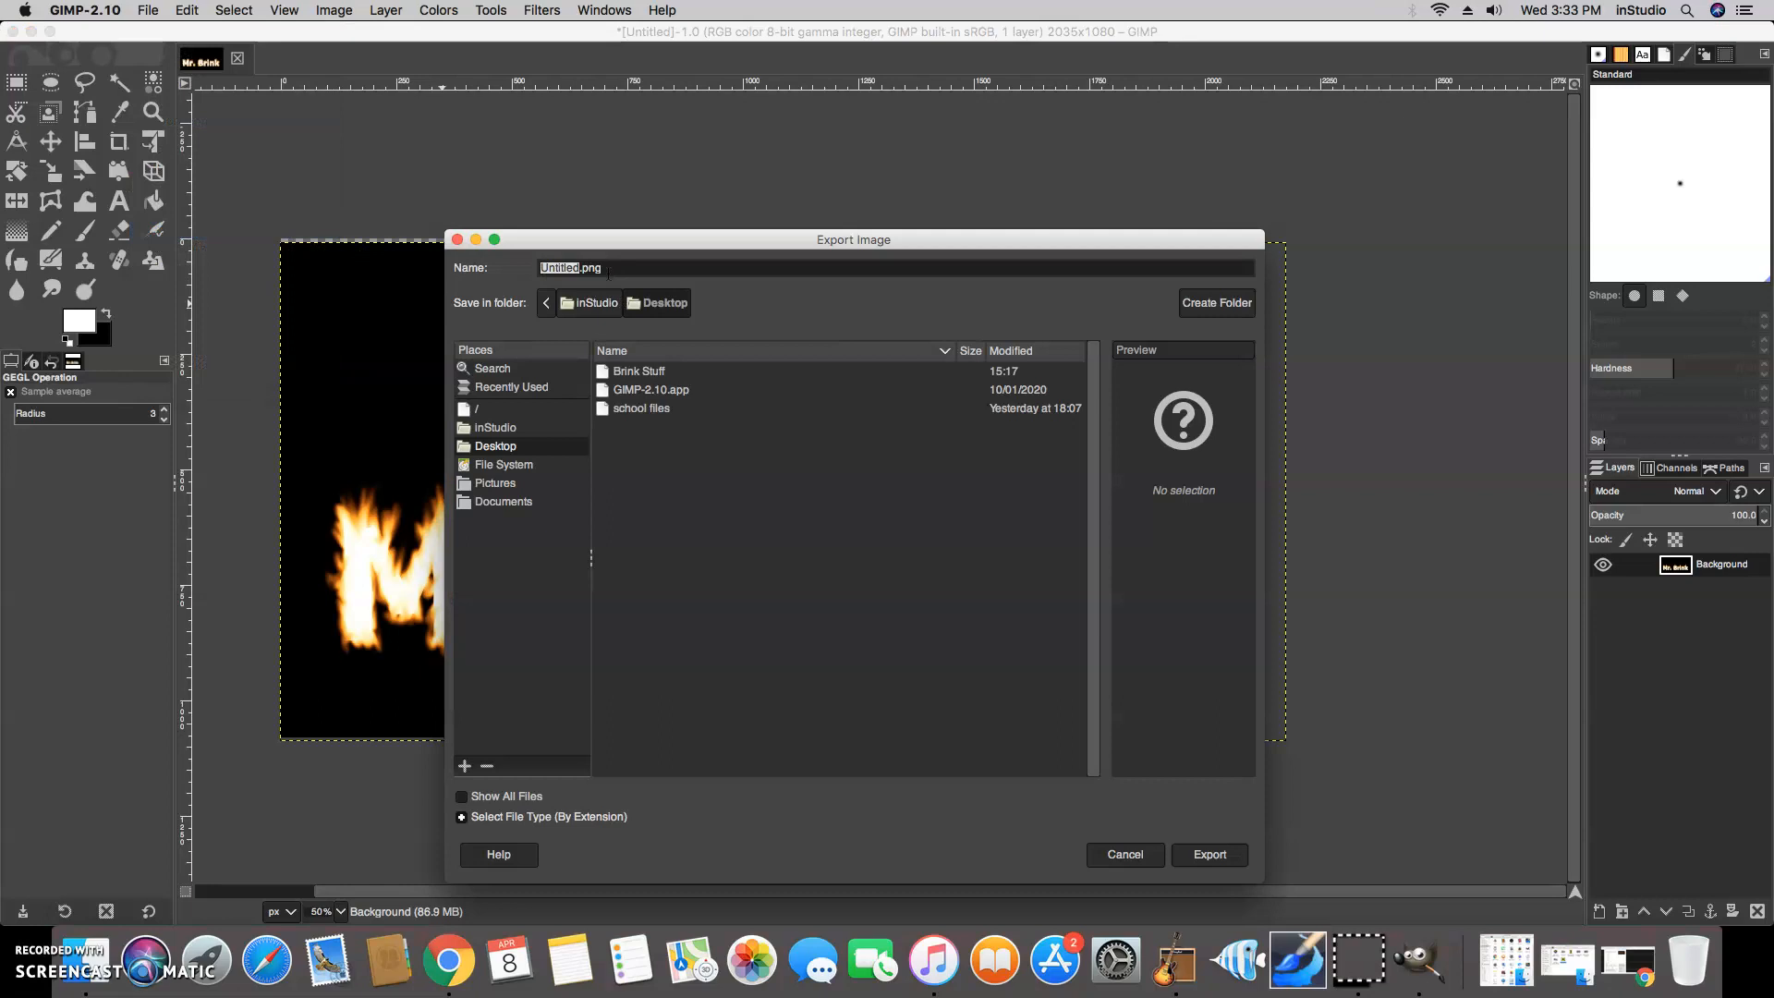
text(flaming name)
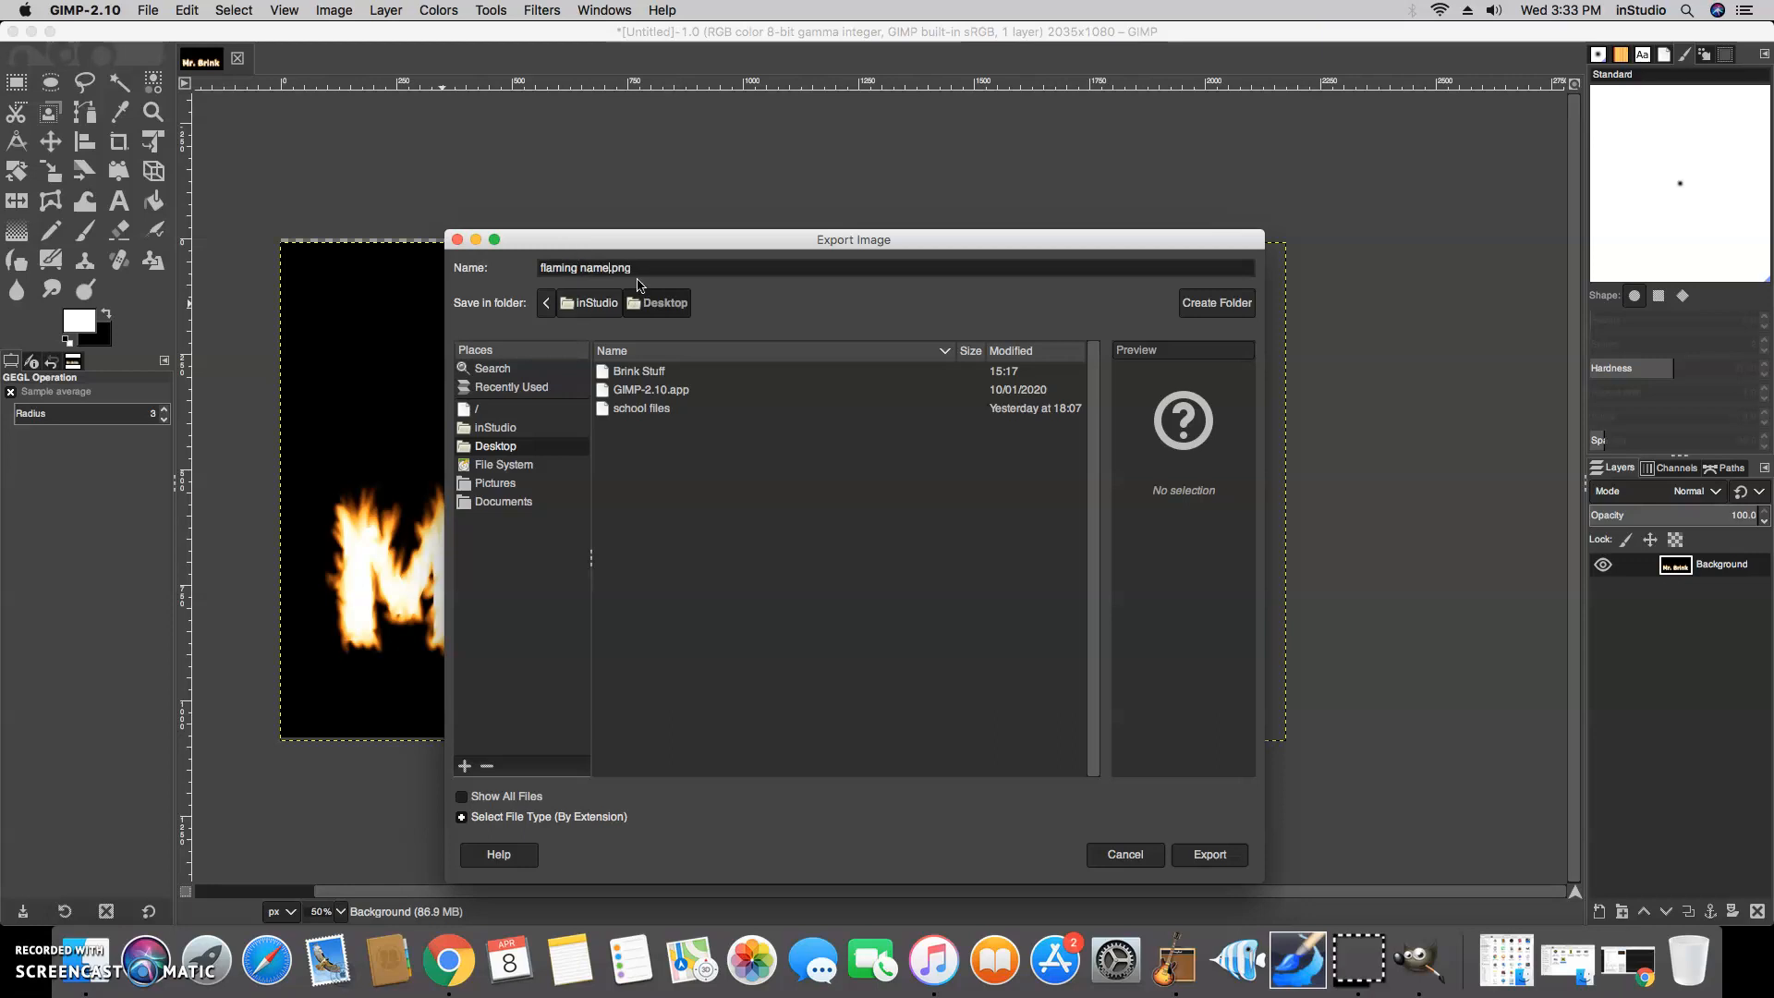
double_click(660, 373)
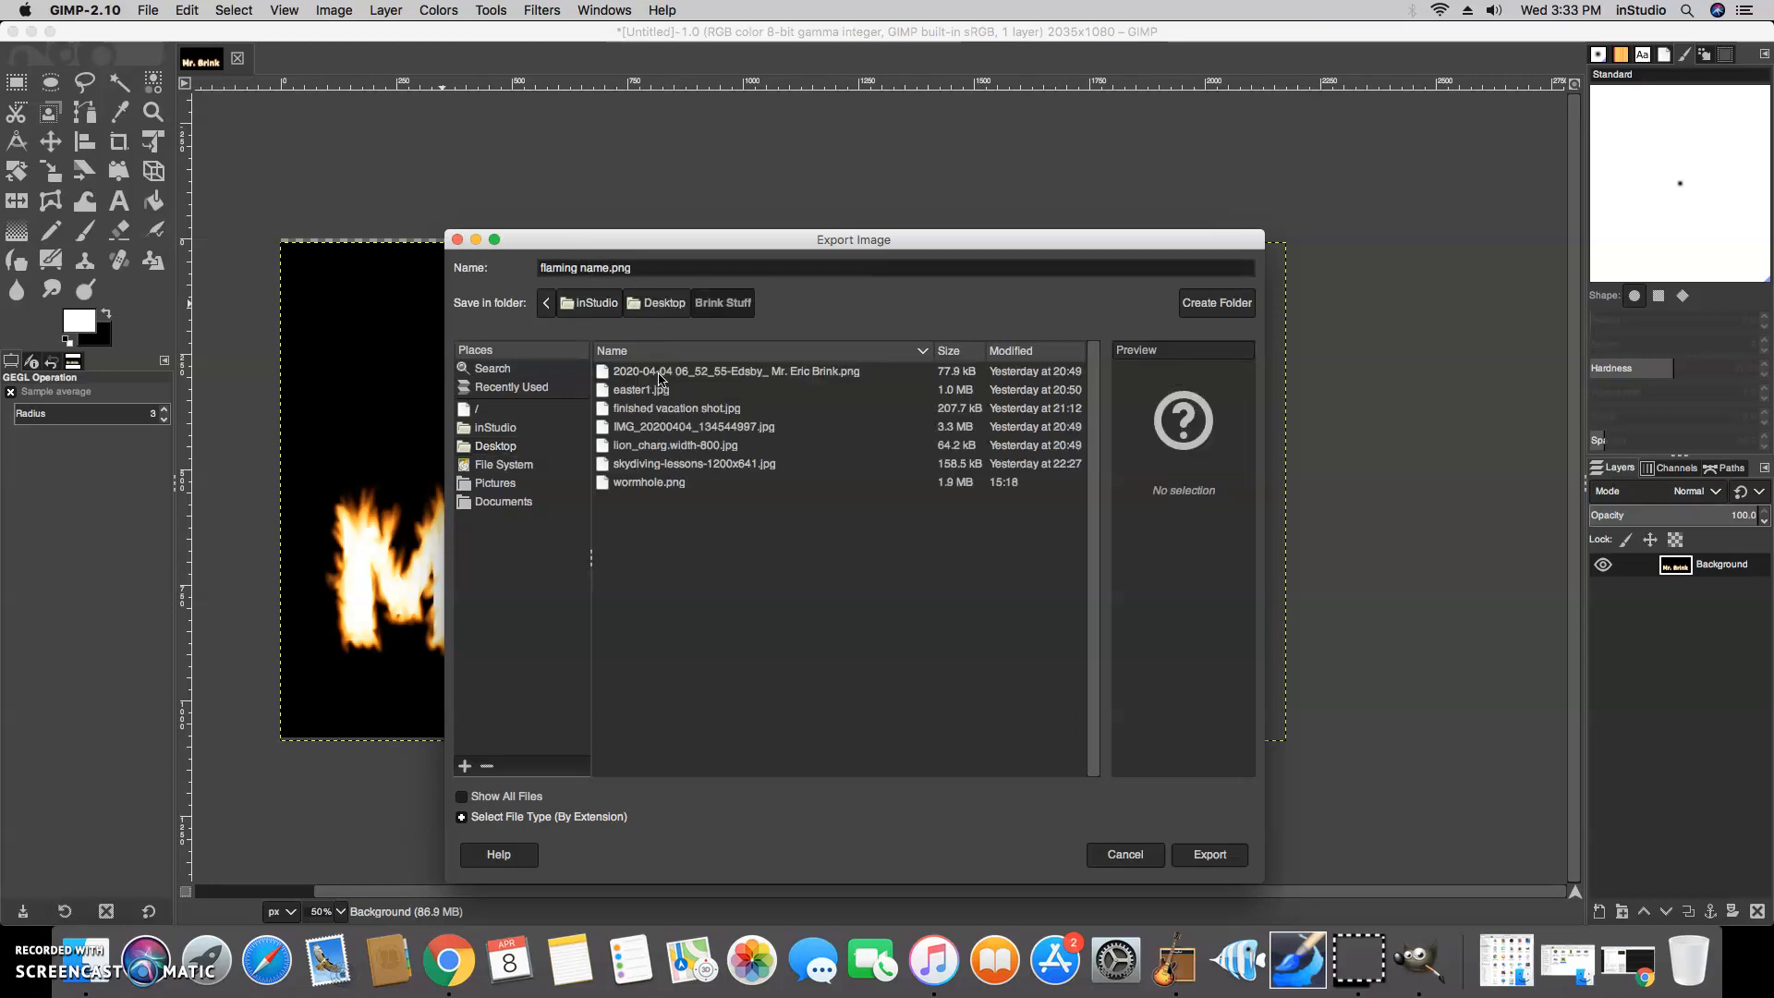
click(1211, 857)
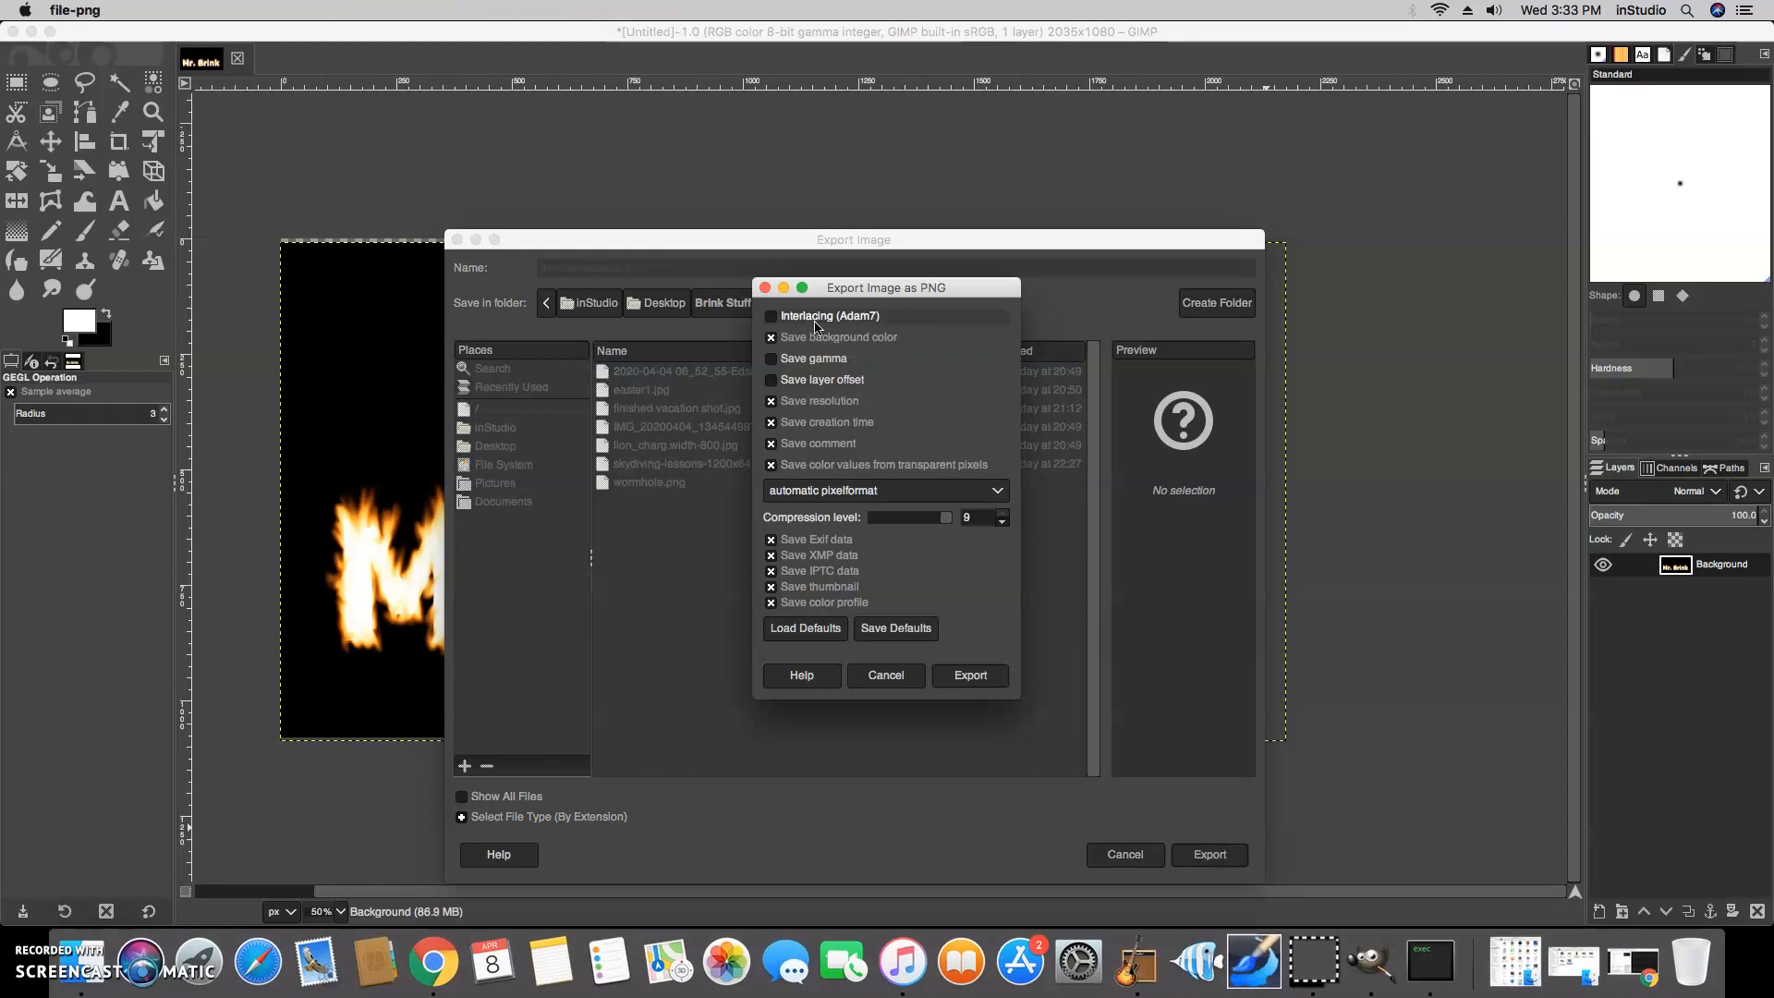
click(970, 677)
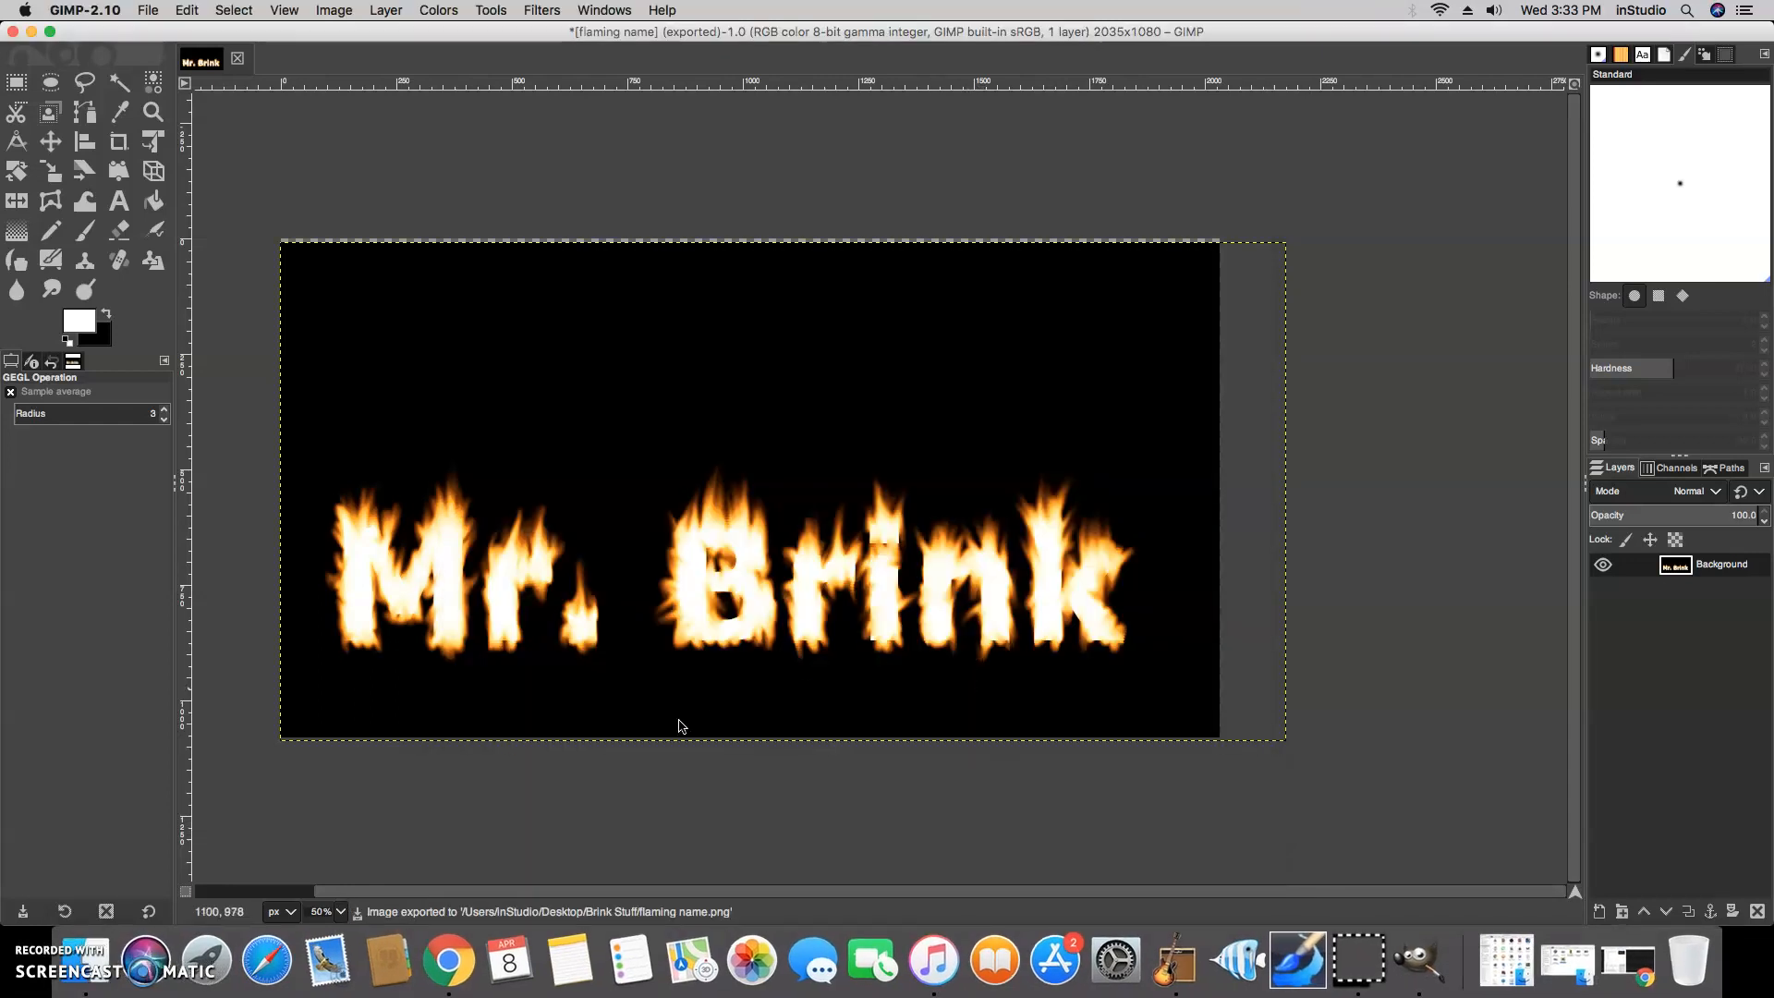
Minimize GIMP, view the exported flaming name.png from the personal Stuff folder in Preview, and close the image.
click(32, 33)
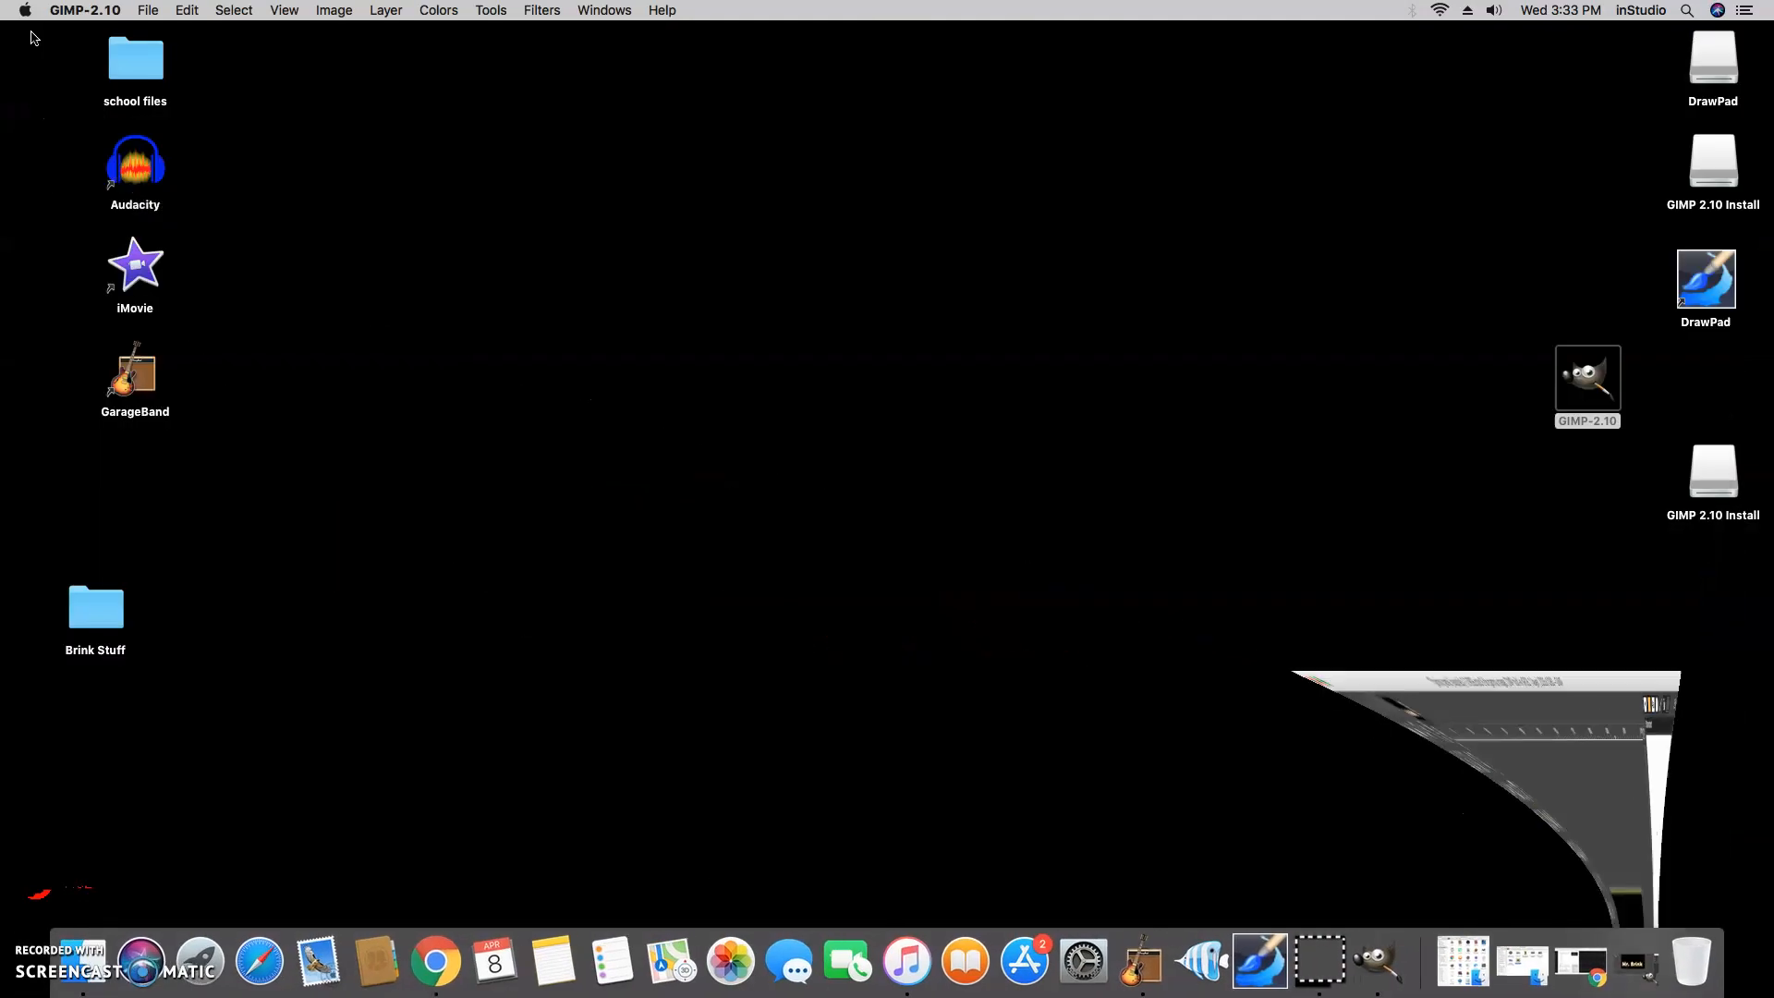
double_click(120, 614)
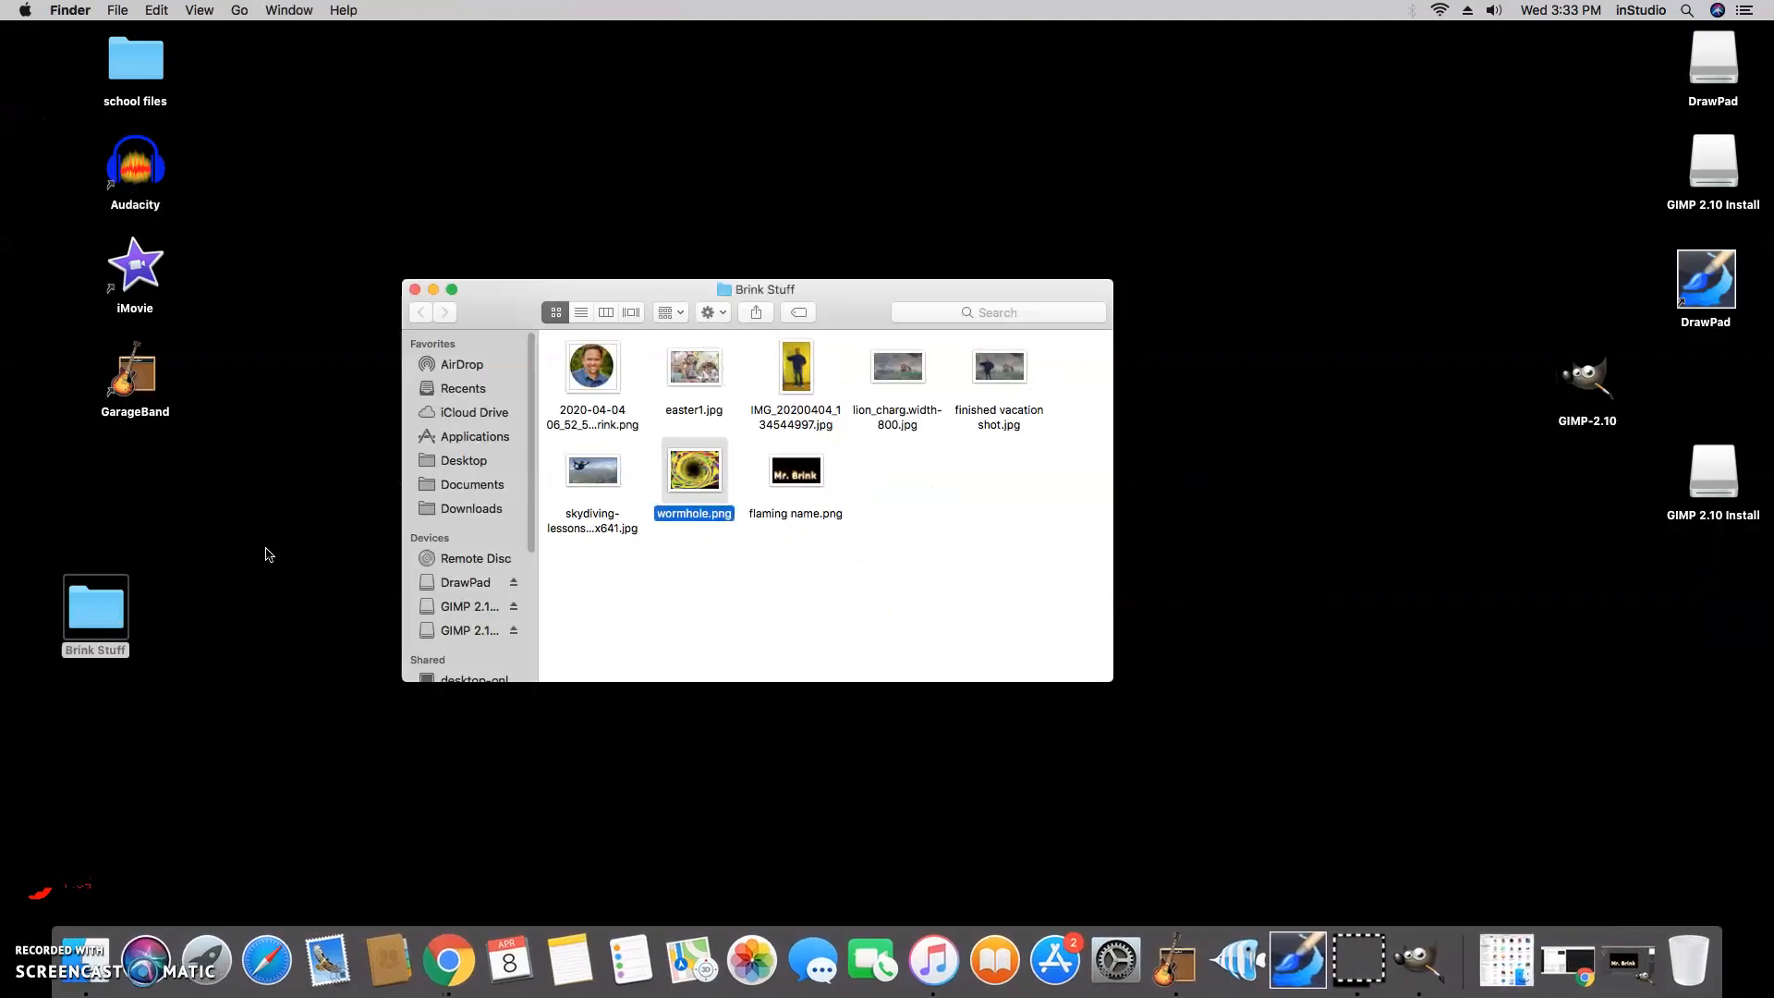
click(800, 487)
double_click(800, 487)
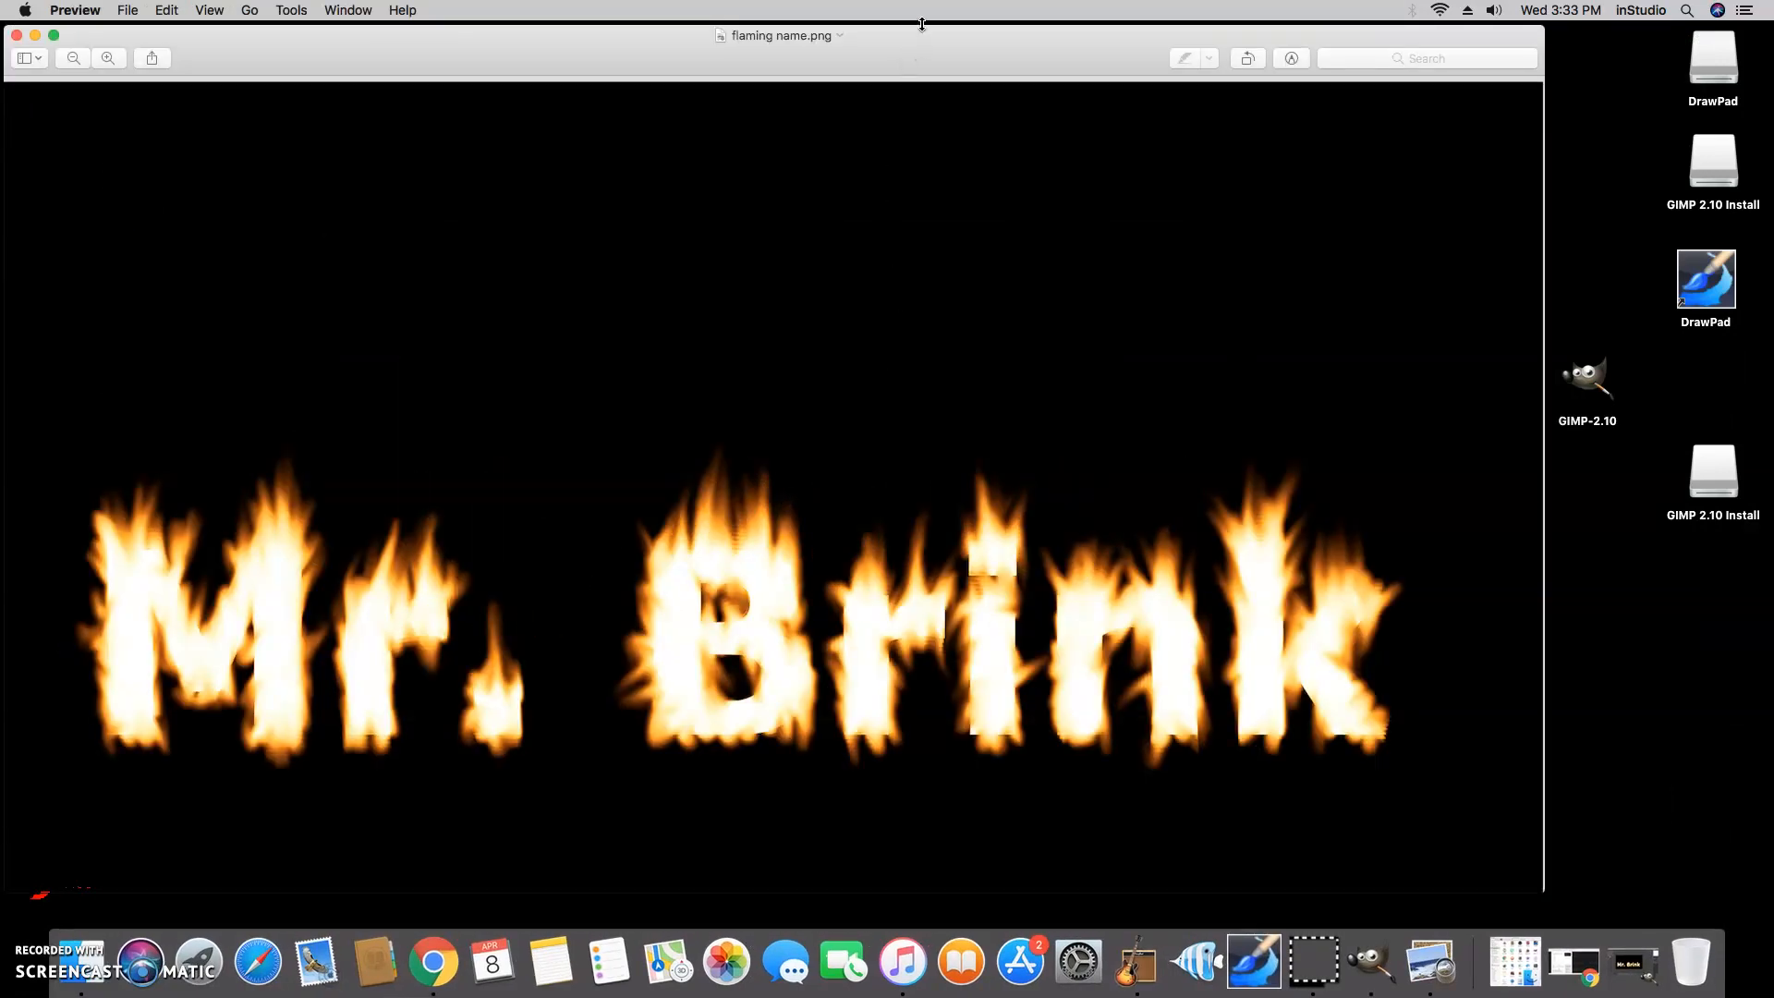
drag(921, 33, 990, 20)
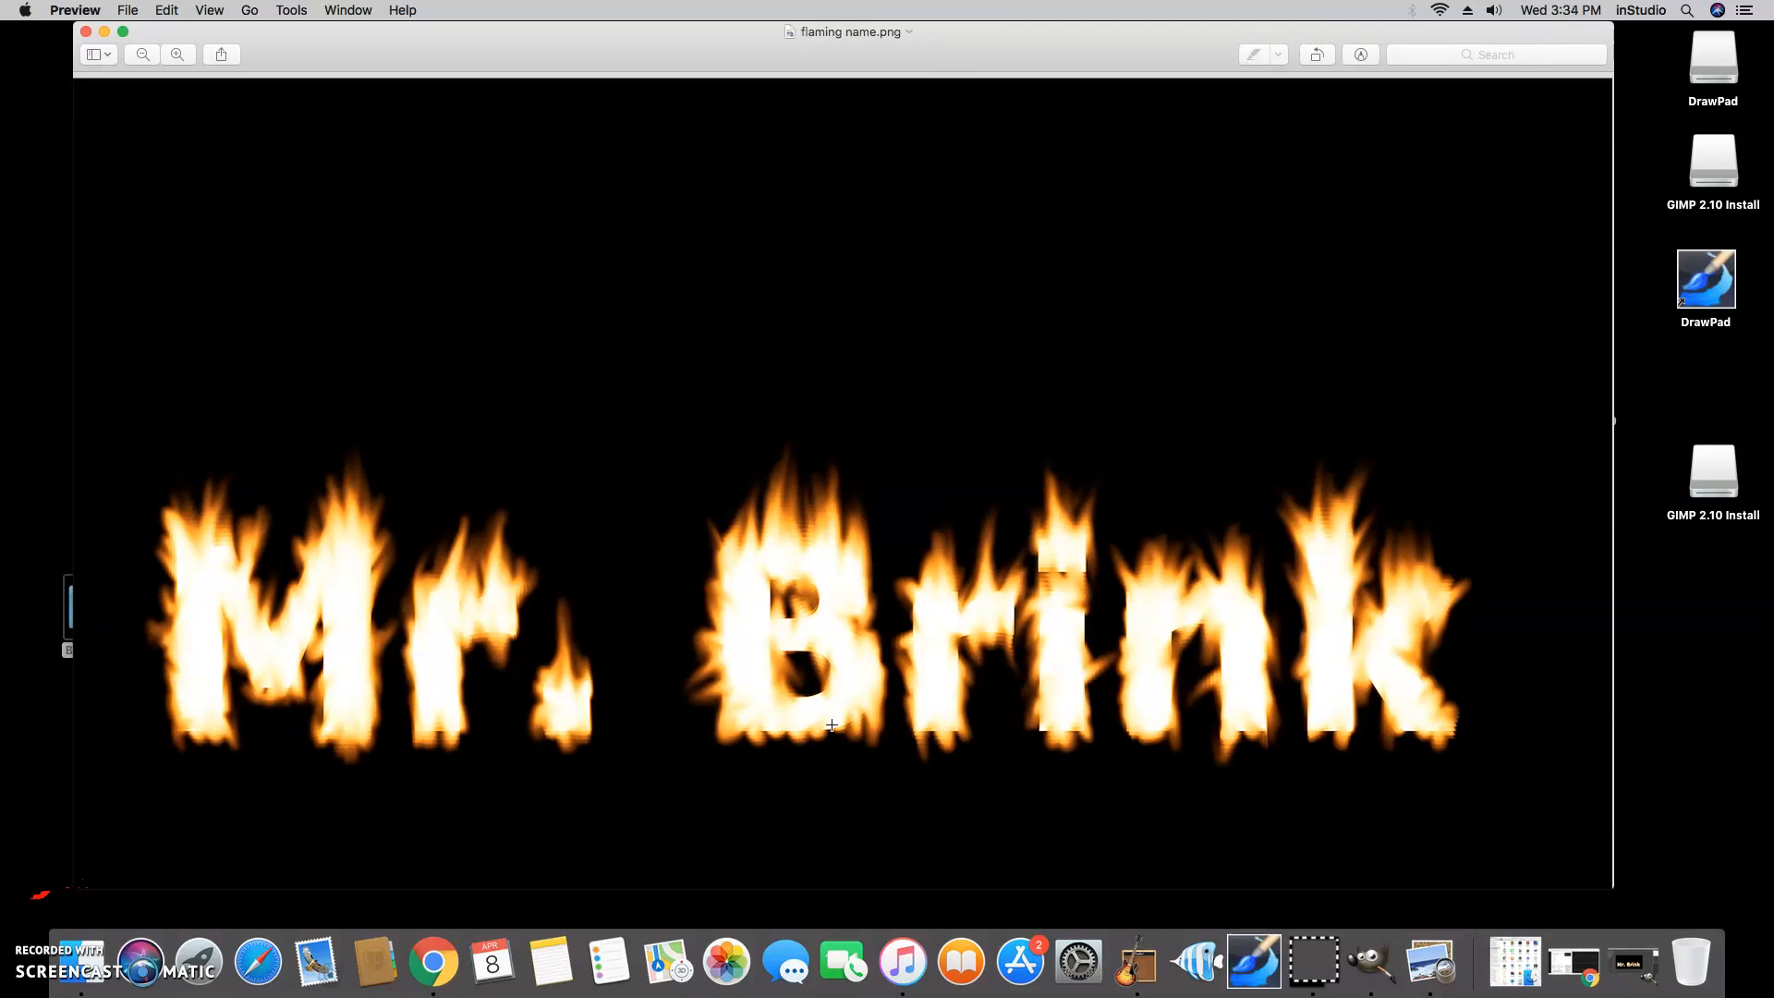
click(86, 32)
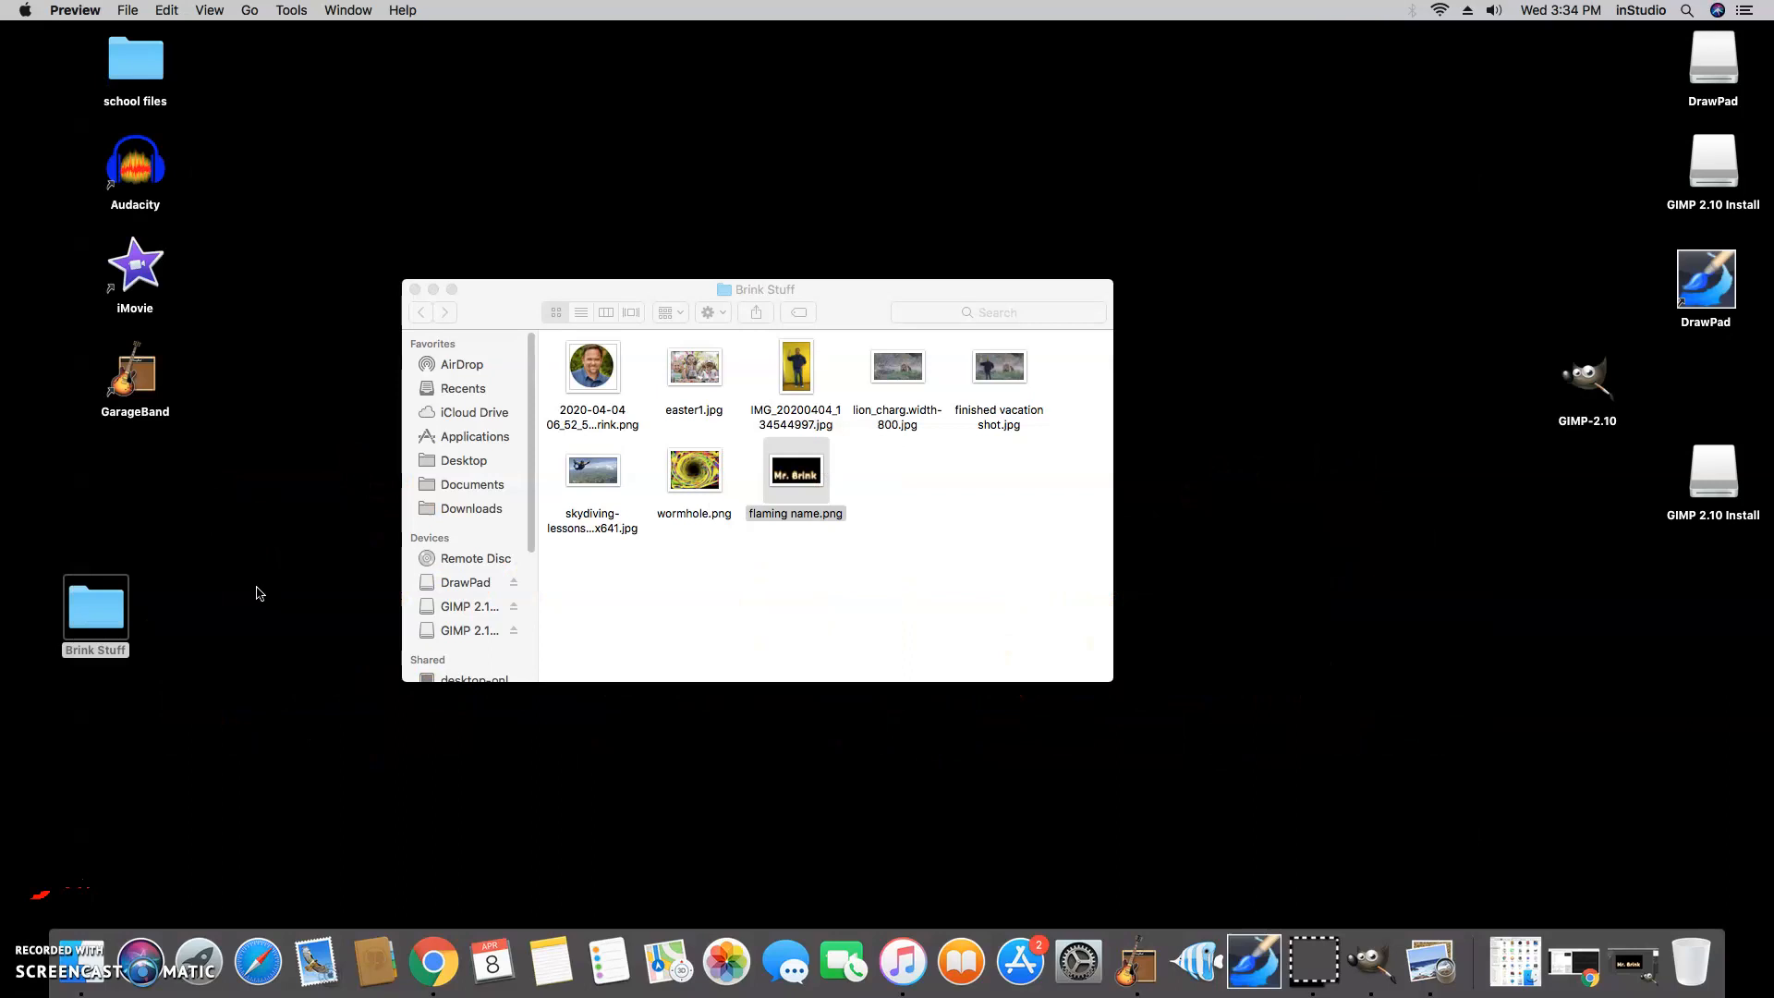